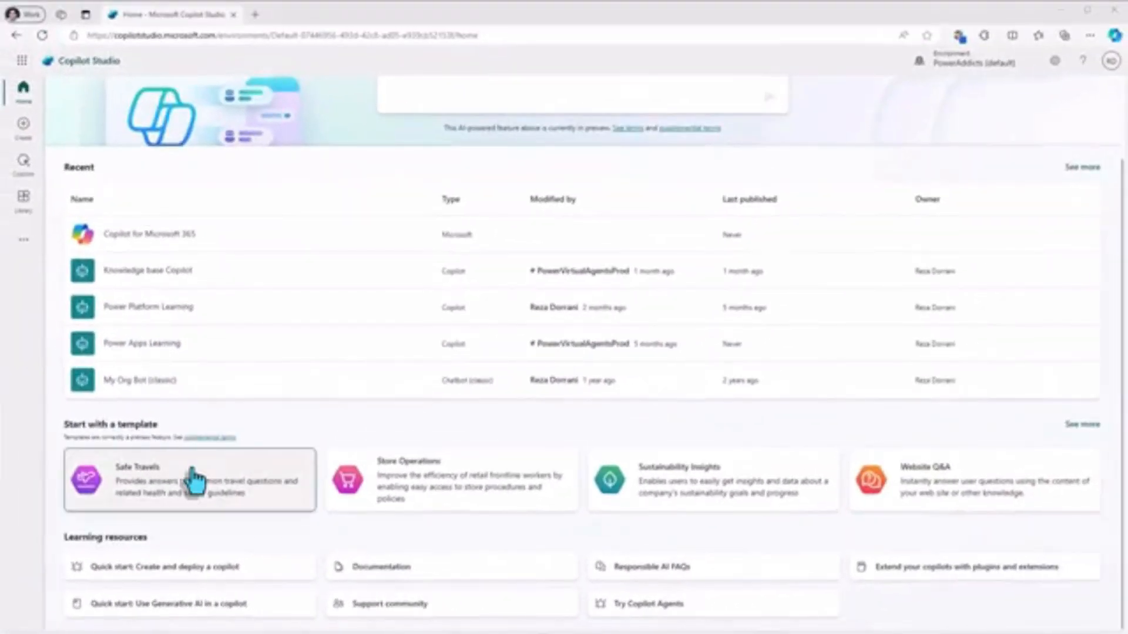
left_click(194, 481)
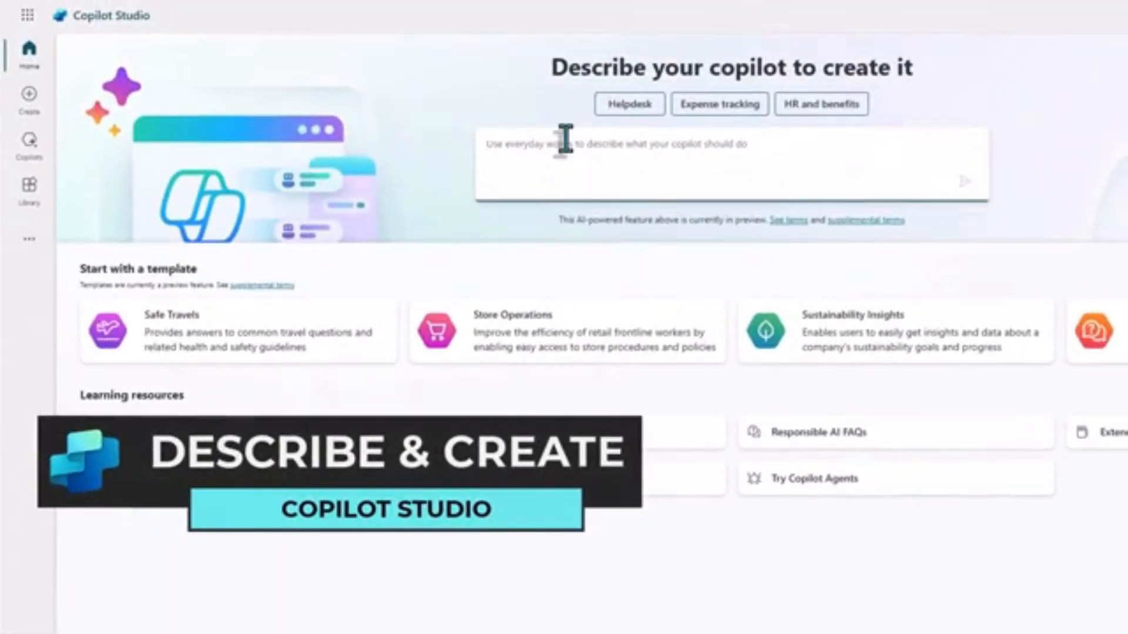
Submit the copilot description "I need a copilot that provides travel information like visa requirements, travel advisories etc.".
left_click(566, 140)
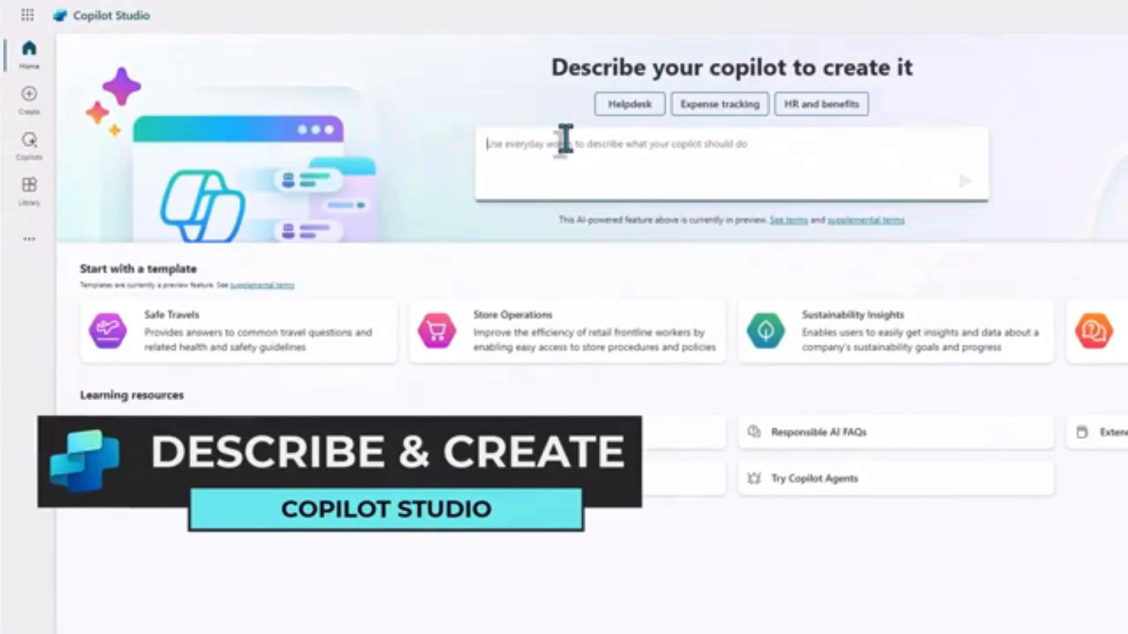
type("I need a copilot that provides travel infomat")
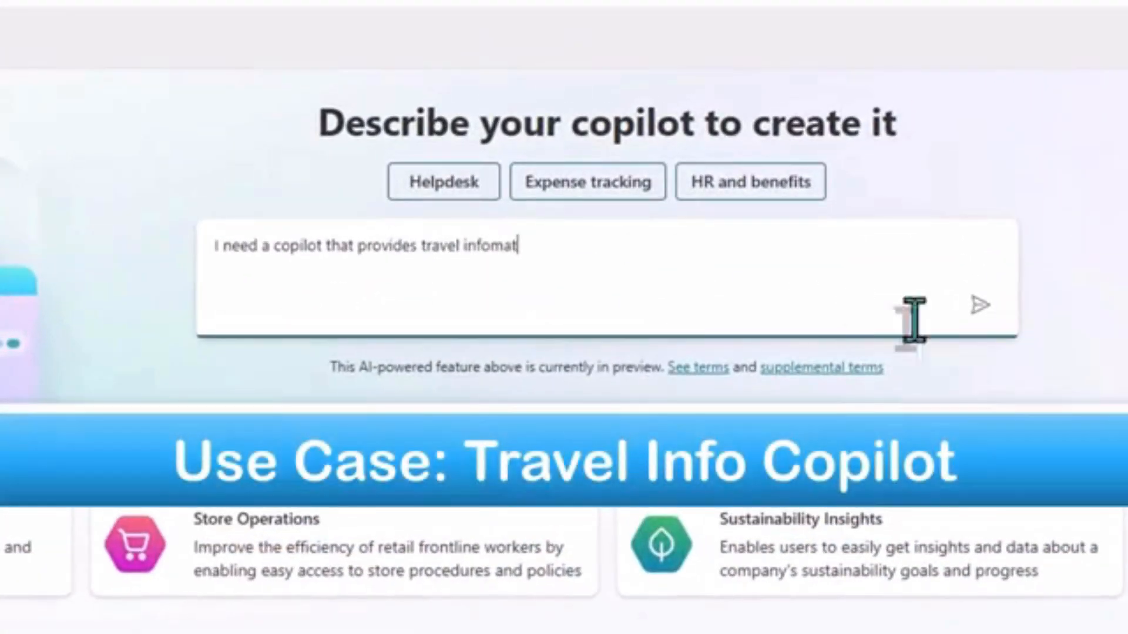
key("BackSpace")
key("BackSpace")
key("BackSpace")
type("rmation like via requirements, travel advisories etc.")
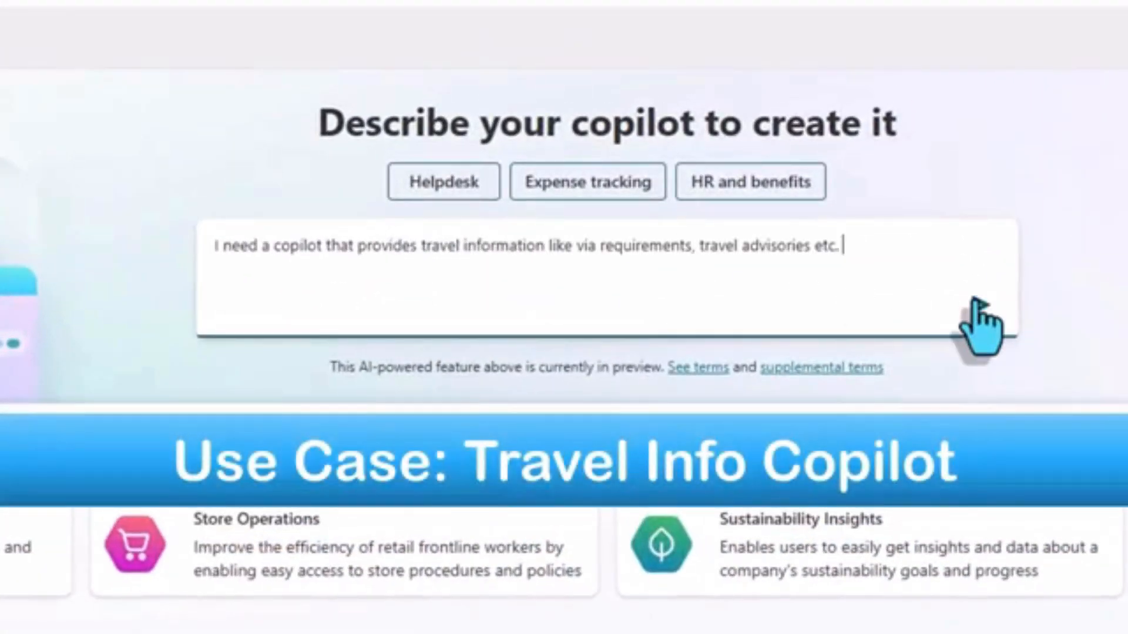
left_click(978, 300)
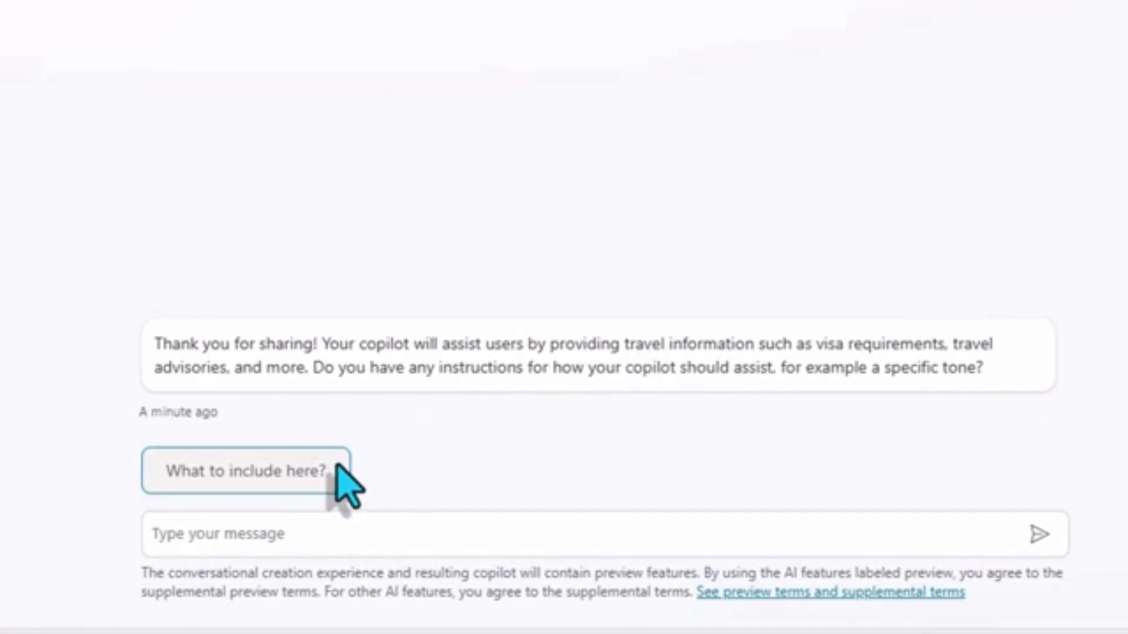
Ask the creation assistant what to include in the instructions and "what tone options are available?".
left_click(240, 477)
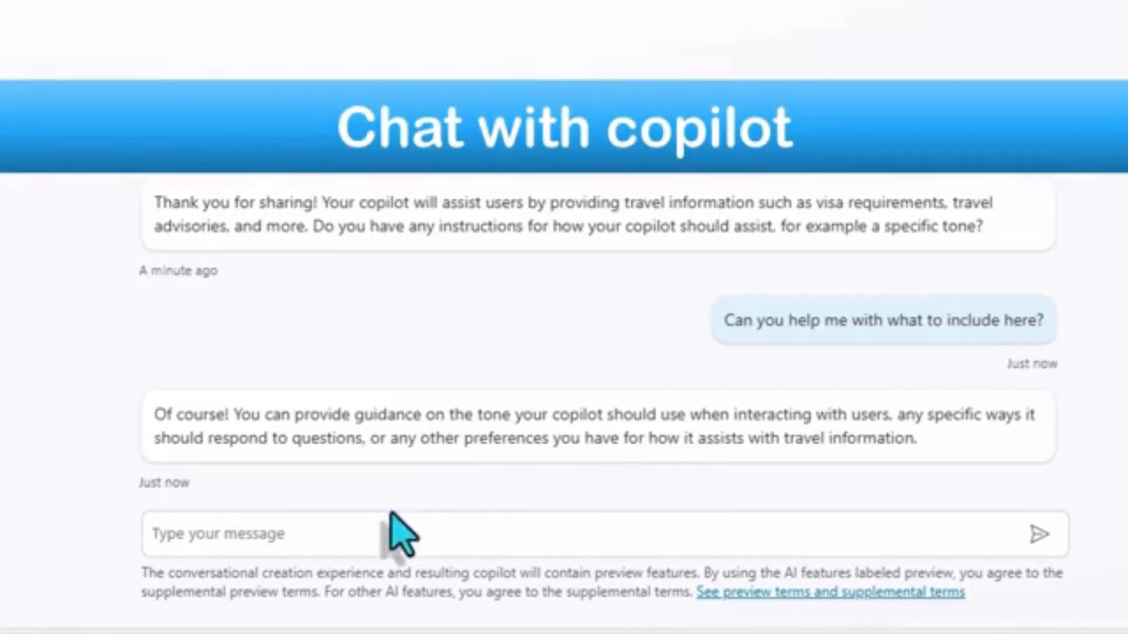
left_click(339, 534)
type("what tone options are available?")
key("Return")
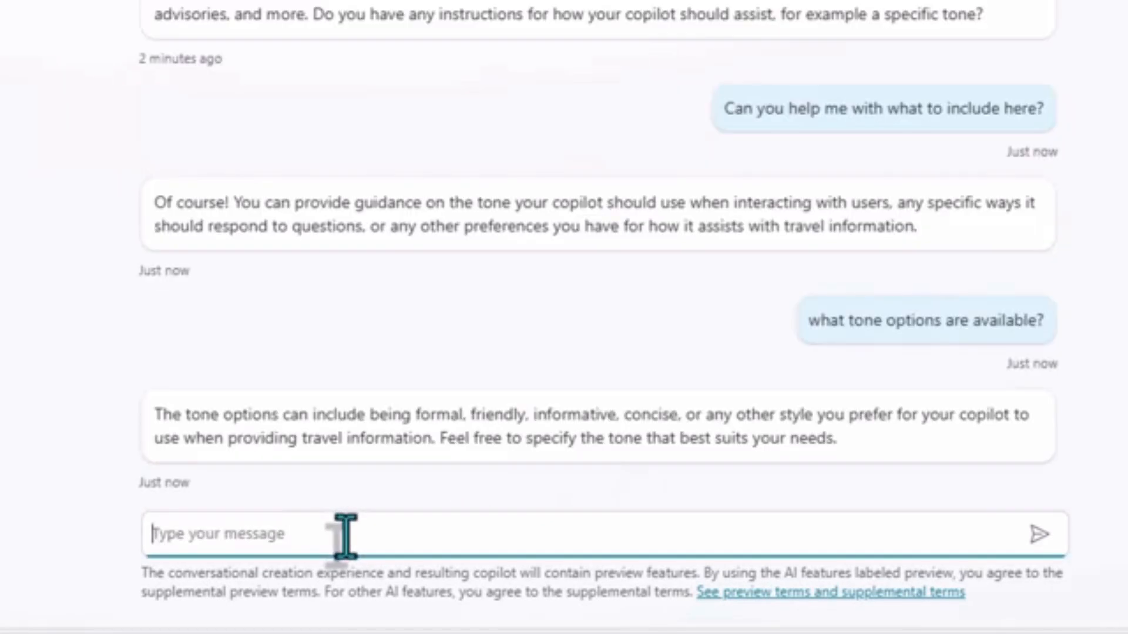
Give "informative" as the tone the copilot should use.
type("informative")
key("Return")
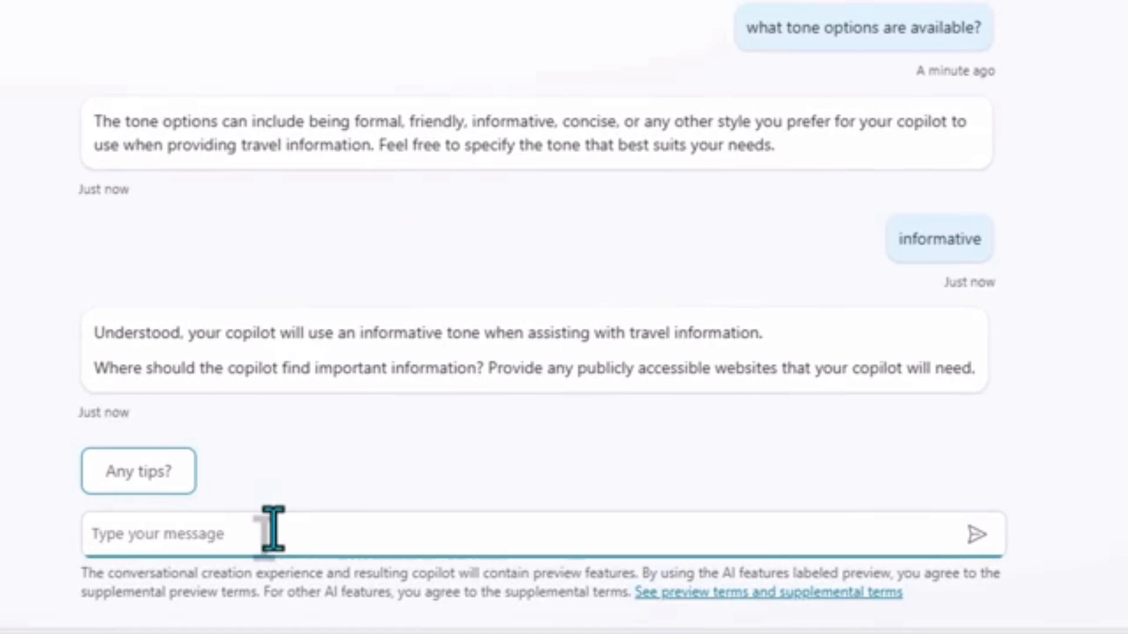
type("https://travel.state.gov/")
key("Return")
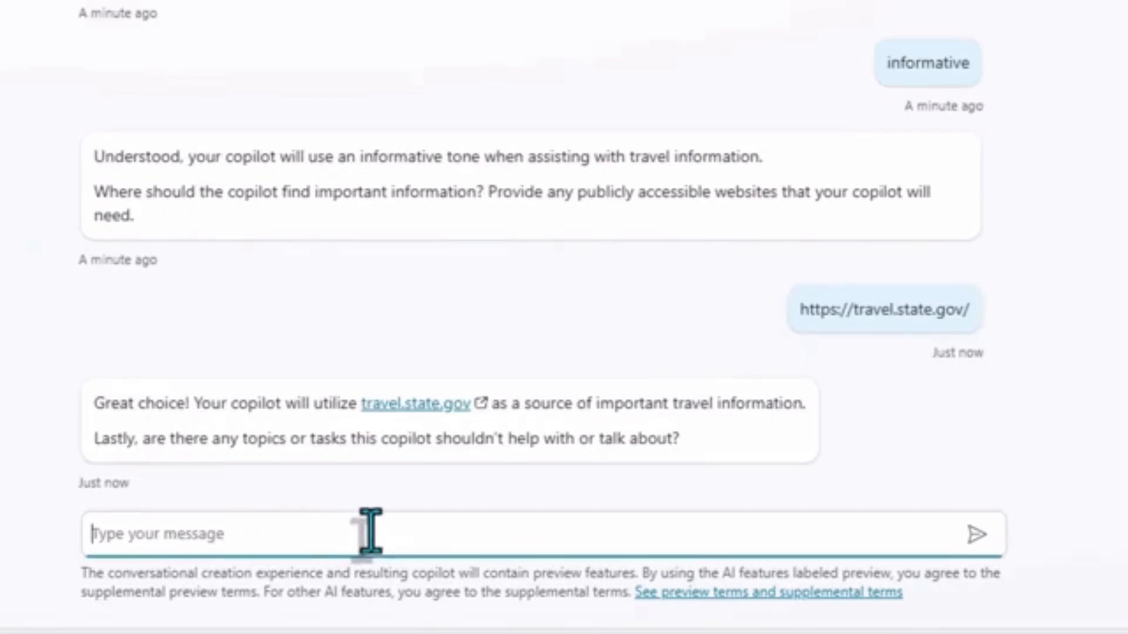
type("For weather related information, use https://www.theweathernetwork.com/")
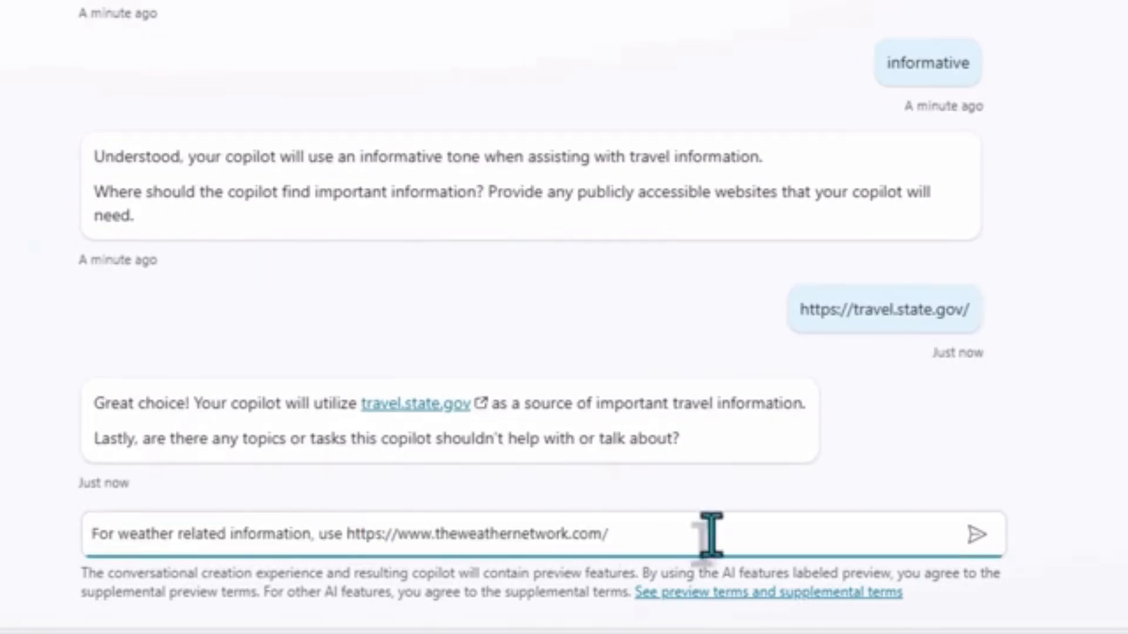
left_click(975, 534)
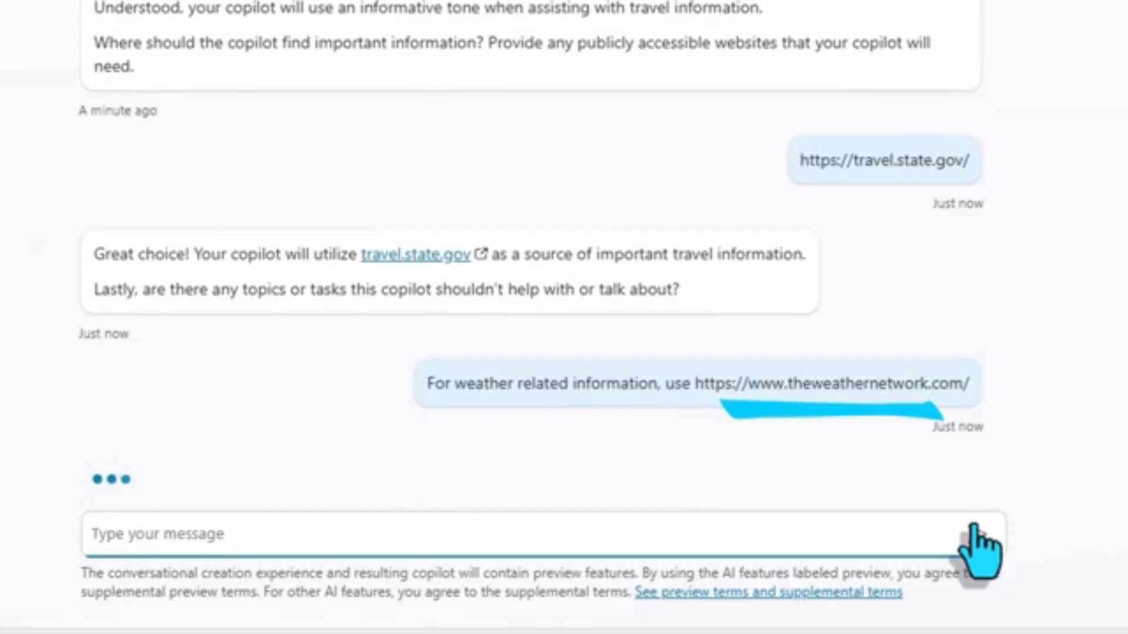
type("Im done")
key("Return")
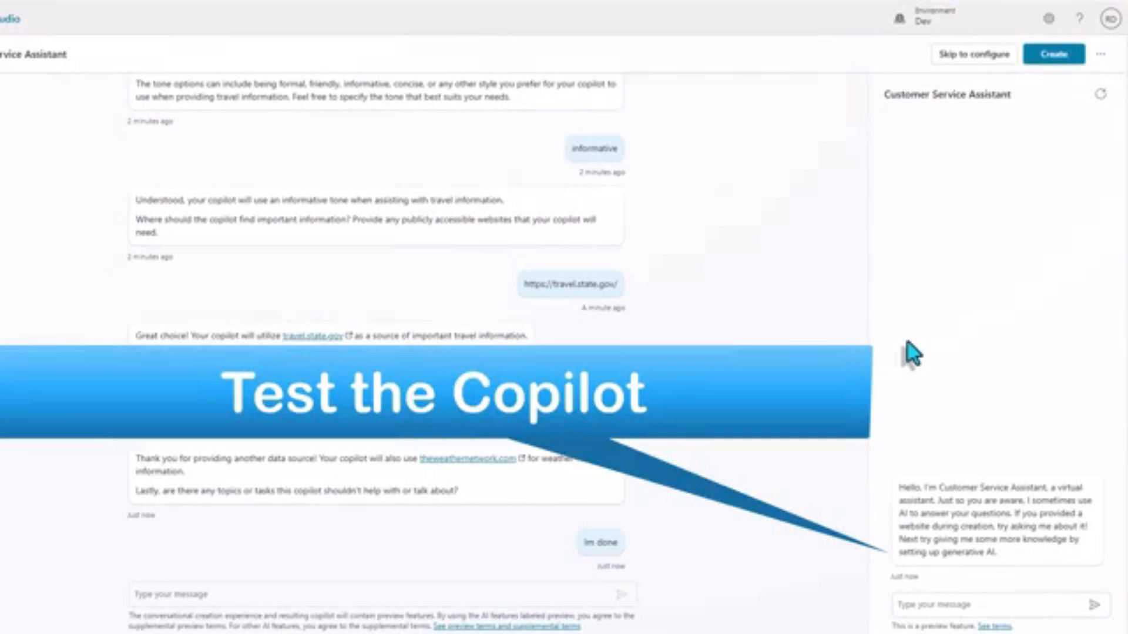
Ask the preview copilot "what are the visa requirements for india?".
left_click(944, 607)
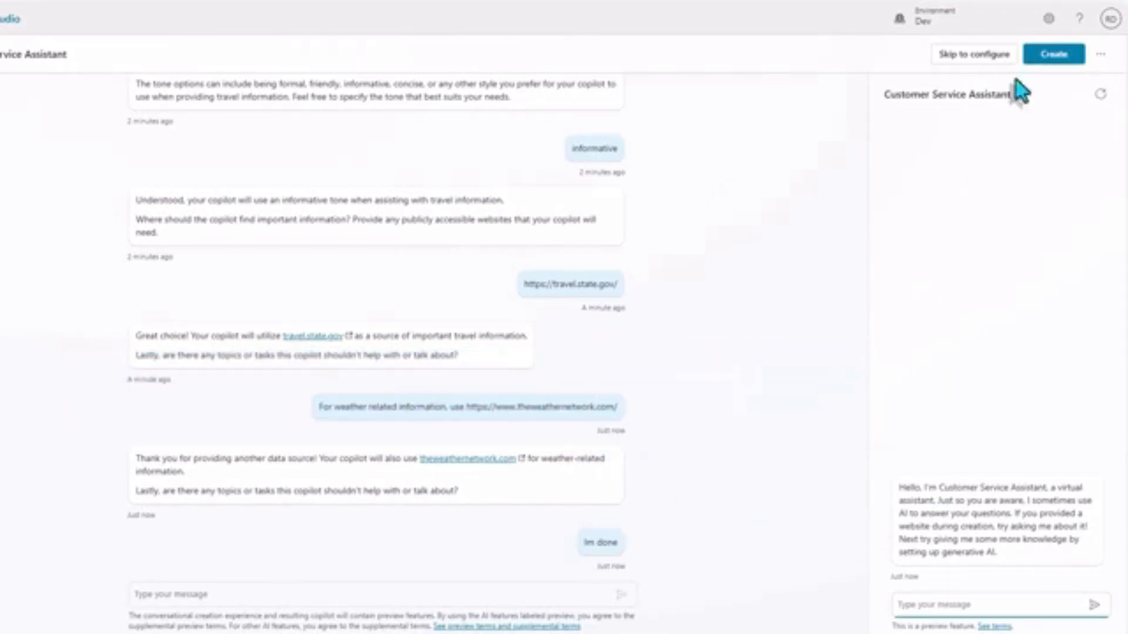
left_click(920, 608)
type("what are the visa requirements for india?")
key("Return")
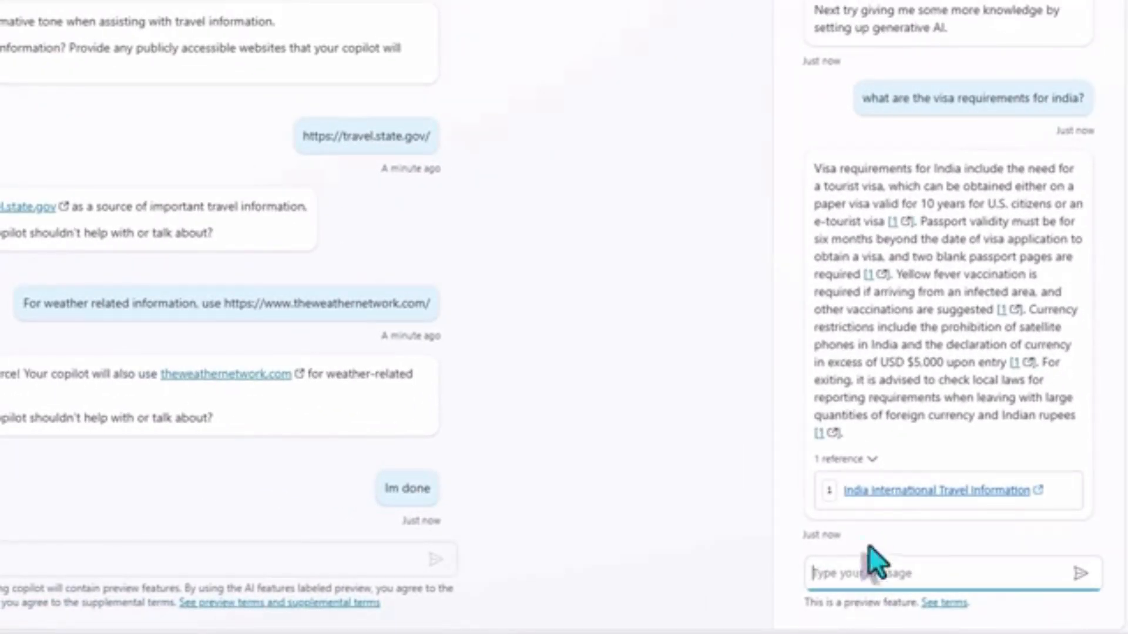
Open the cited India International Travel Information reference and read through the page.
left_click(888, 497)
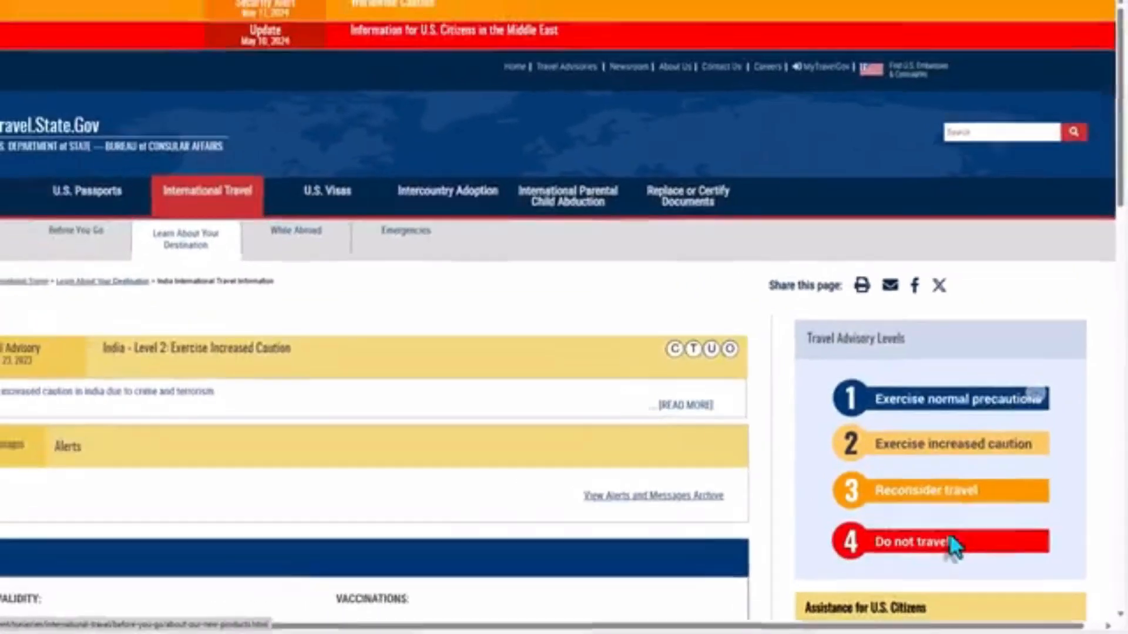
scroll(364, 364, "down", 2)
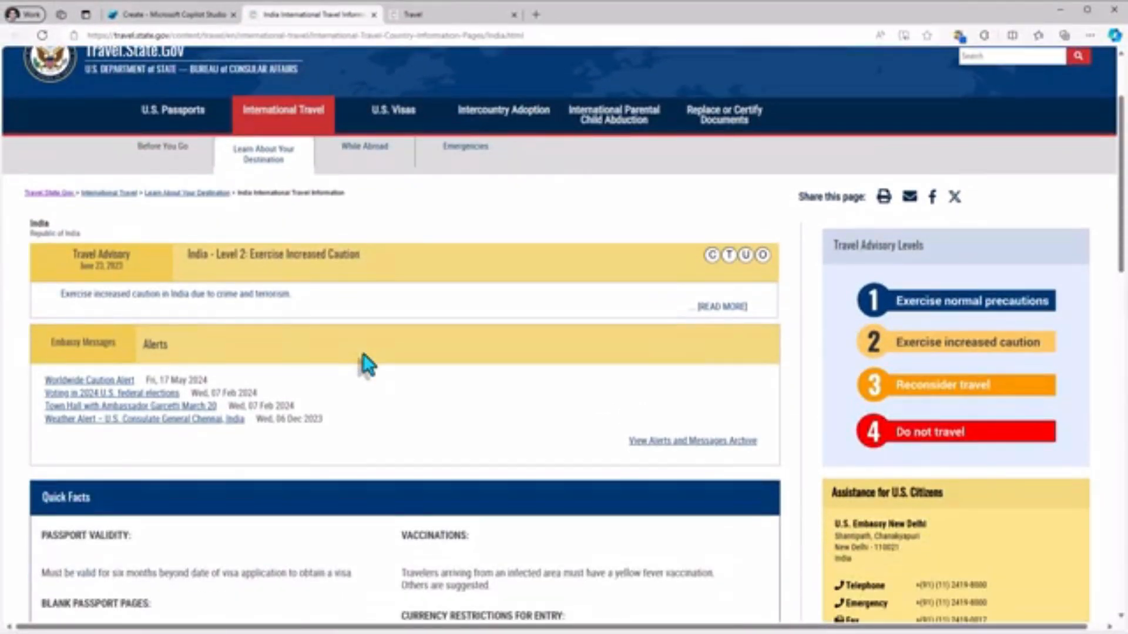
scroll(363, 354, "down", 4)
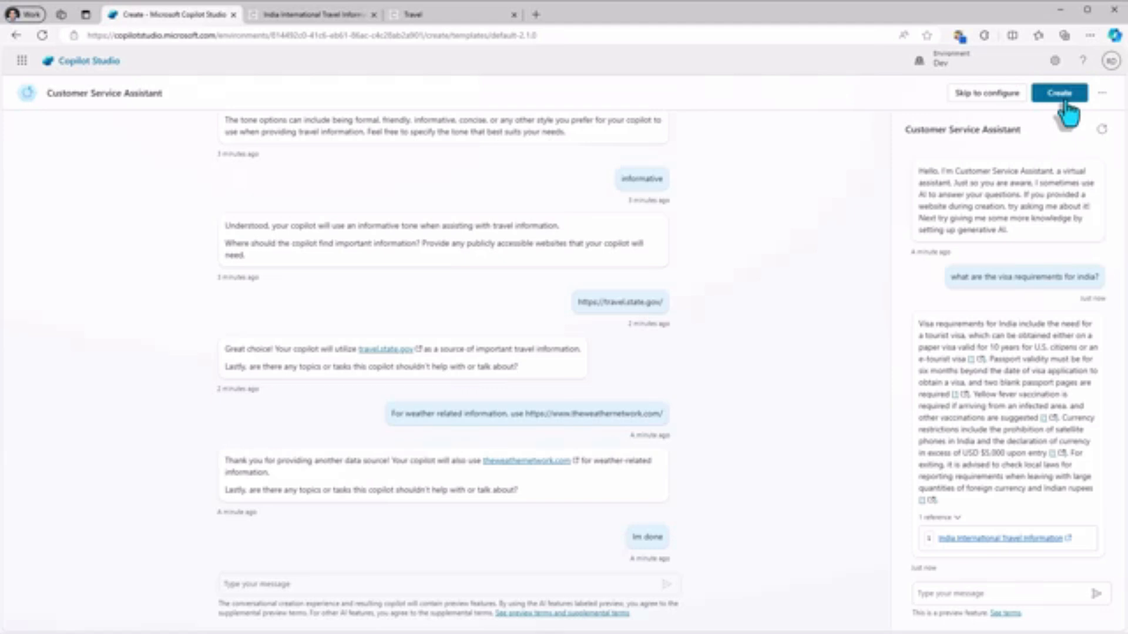
Create the copilot and change its name to Travel Info Copilot in the details.
left_click(1063, 99)
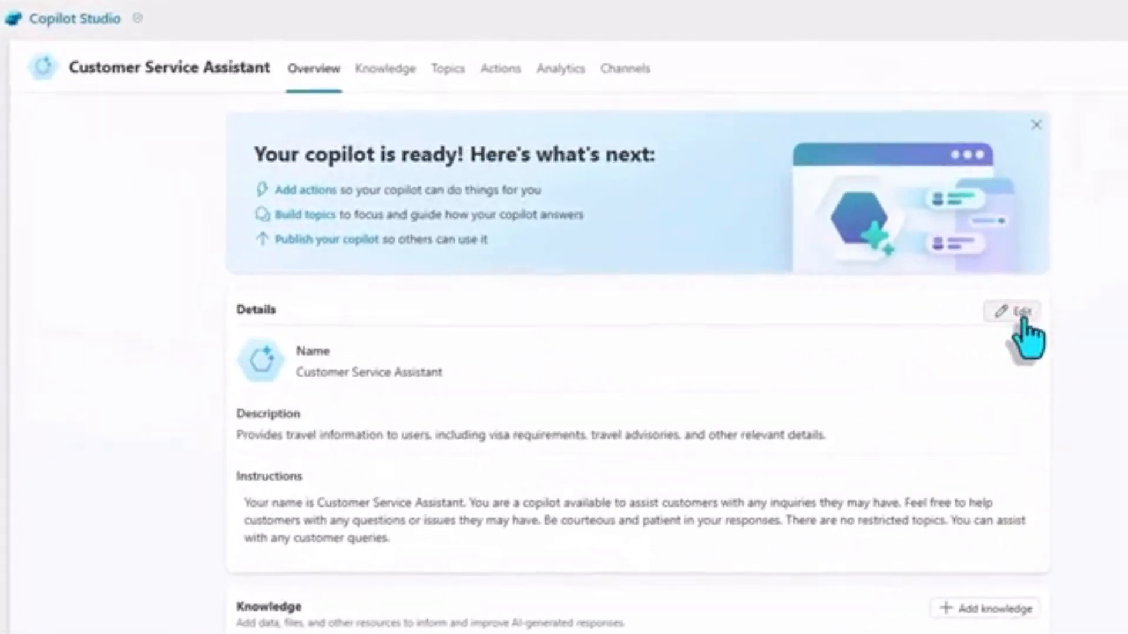
left_click(1019, 312)
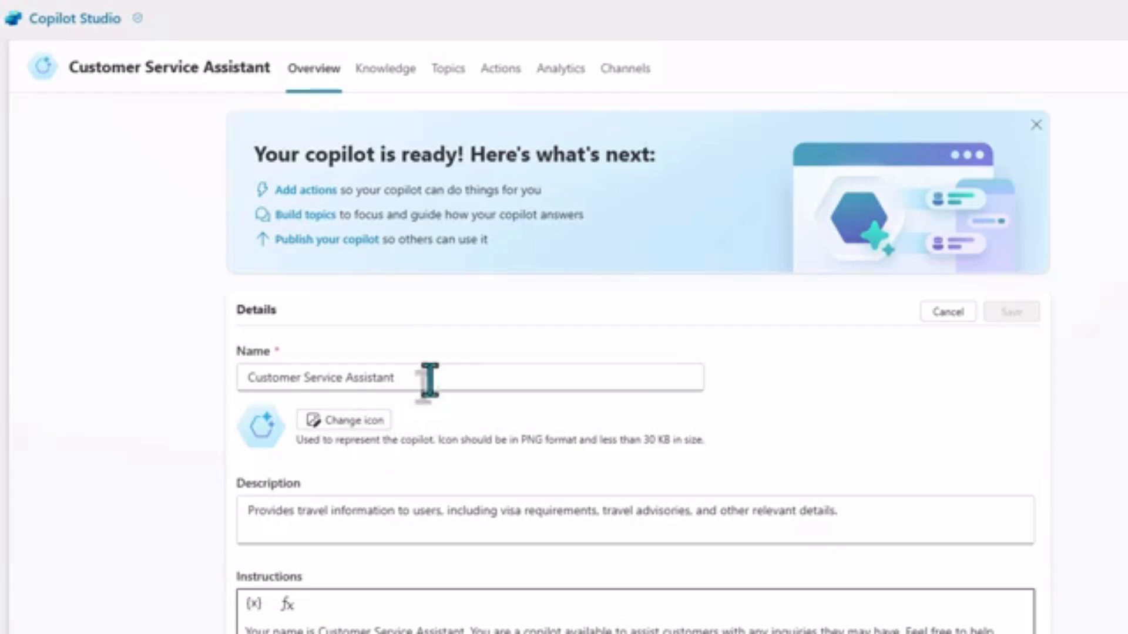
left_click_drag(429, 377, 170, 382)
type("Travel Info Copilot")
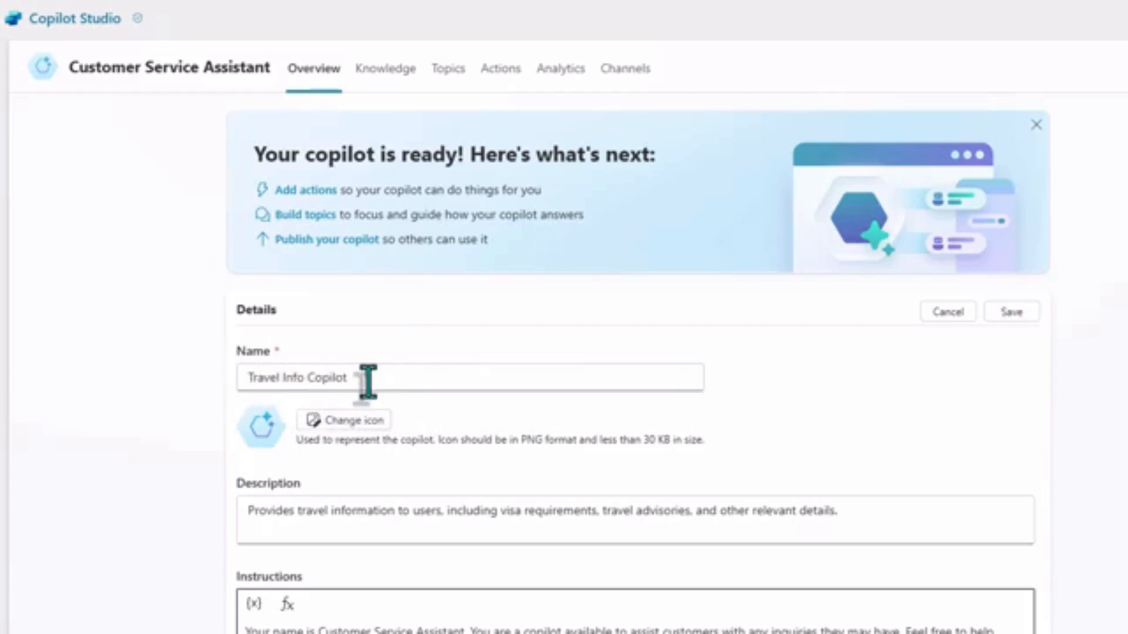
Replace the copilot's icon with the blue airplane image and save the details.
left_click(351, 424)
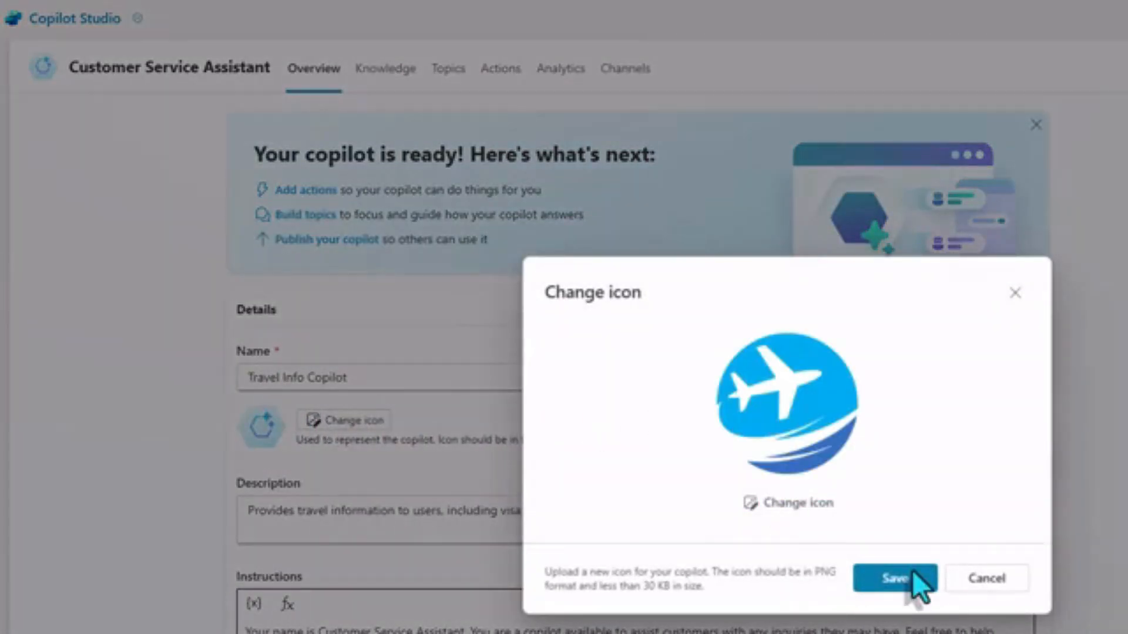
left_click(911, 578)
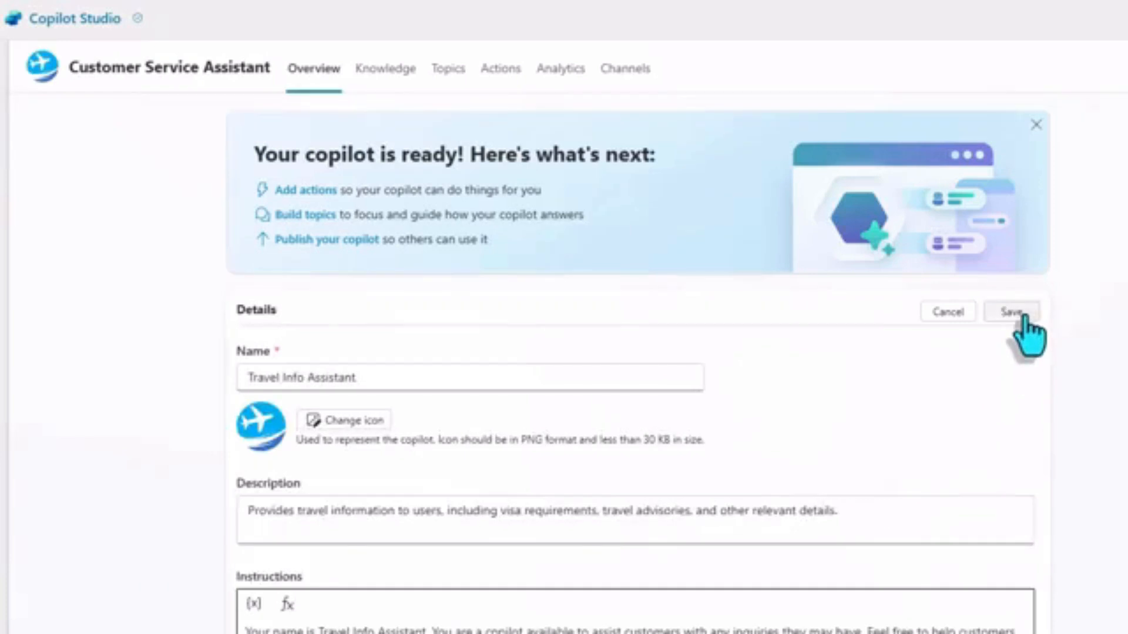
left_click(1021, 316)
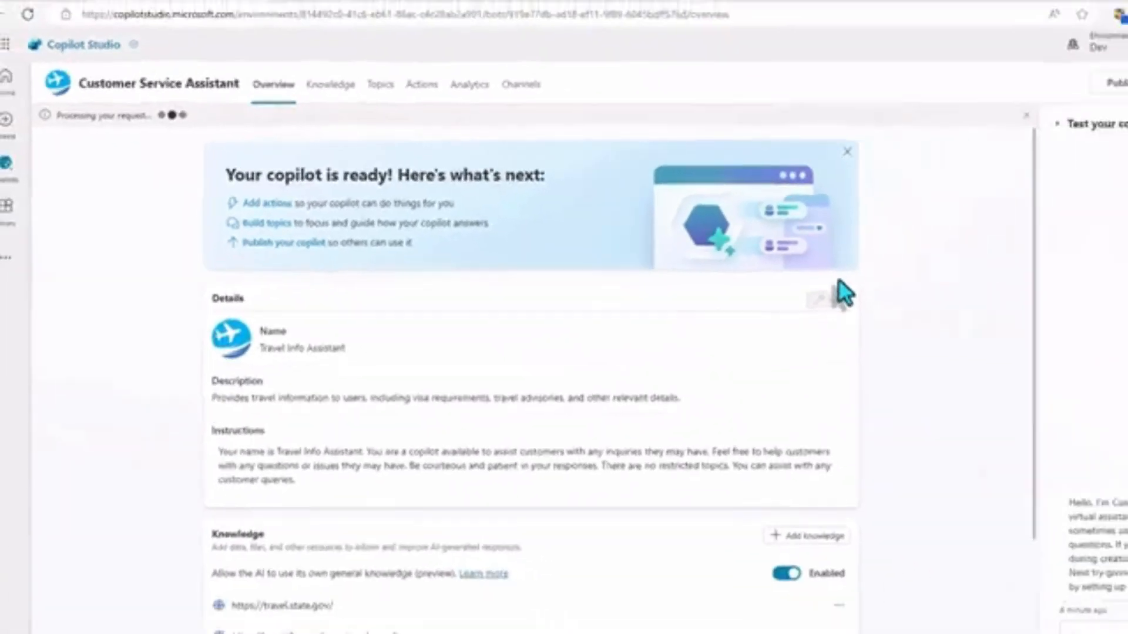
Review the general knowledge setting and ask the test copilot "How long is the flight from houston to mumbai".
scroll(287, 510, "down", 3)
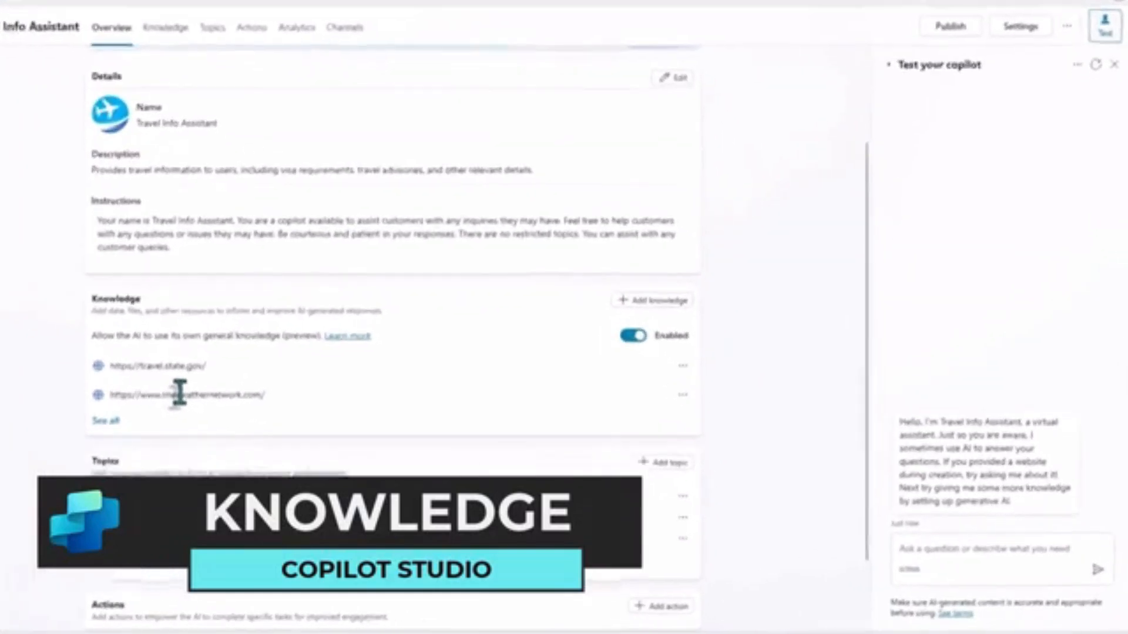
left_click_drag(27, 315, 226, 305)
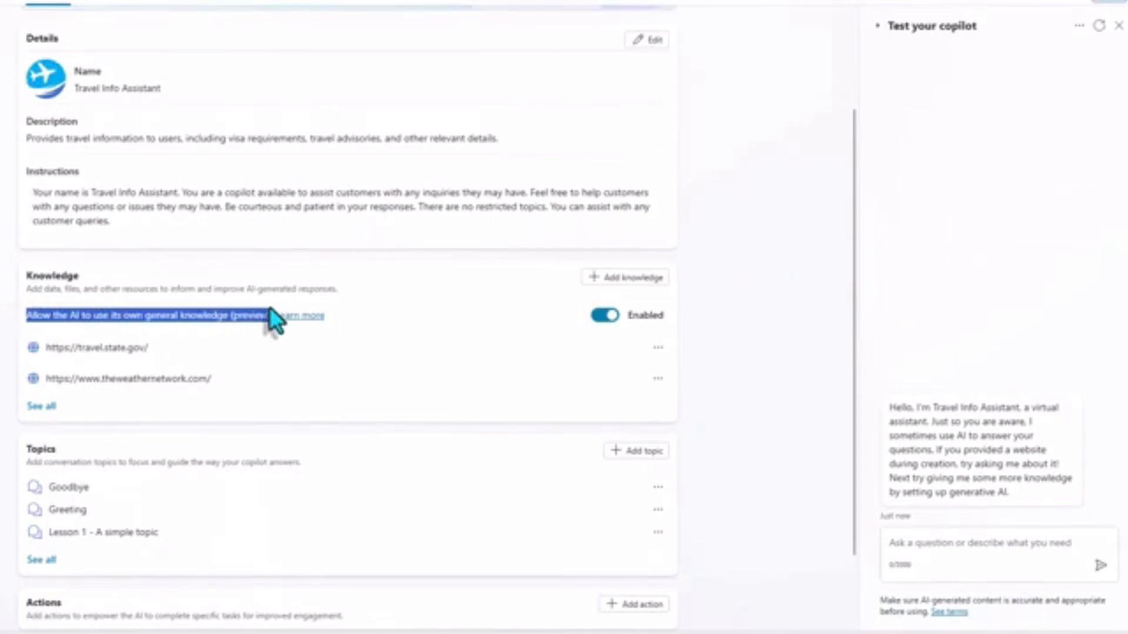
left_click(281, 355)
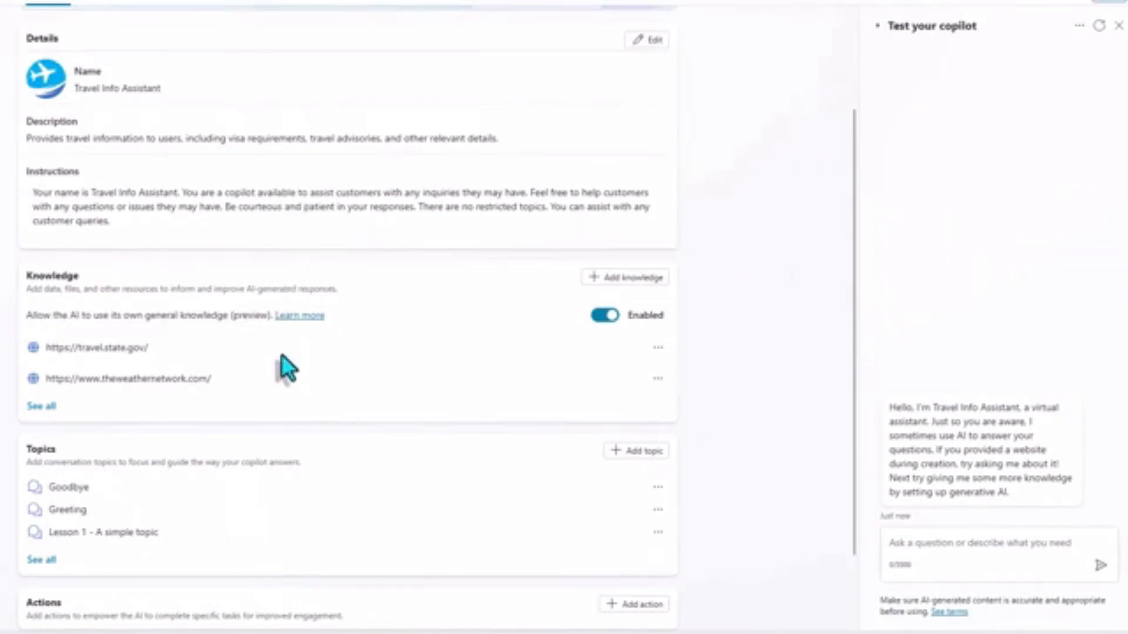
left_click(910, 544)
type("How long is the flight from houston to mumbai")
key("Return")
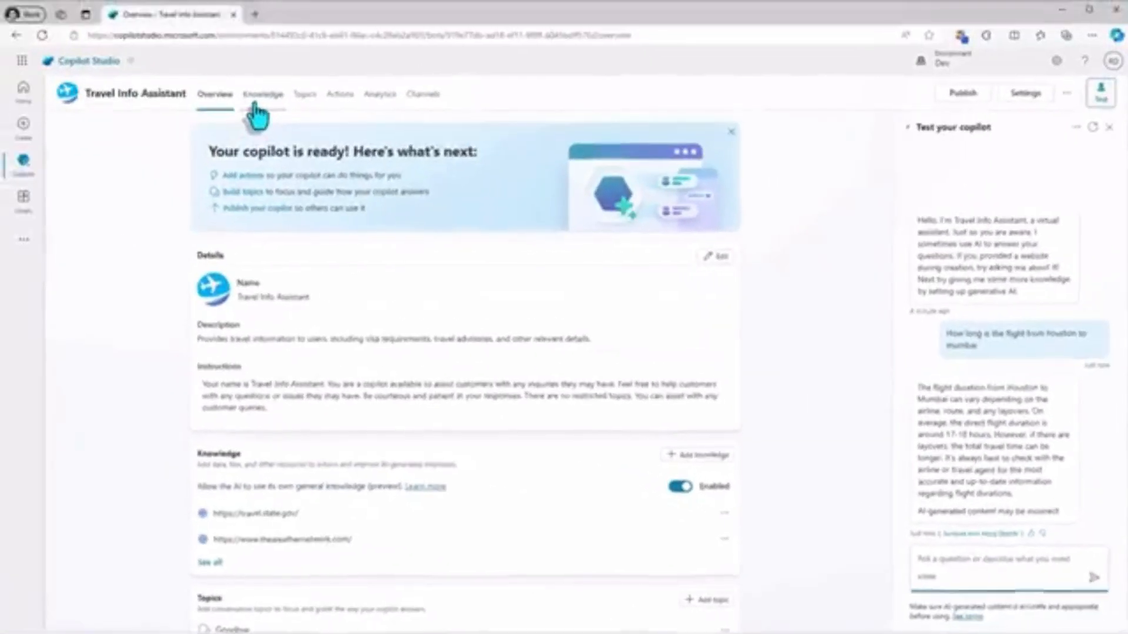
Start adding a knowledge source to the travel copilot by uploading files from the local computer.
left_click(259, 95)
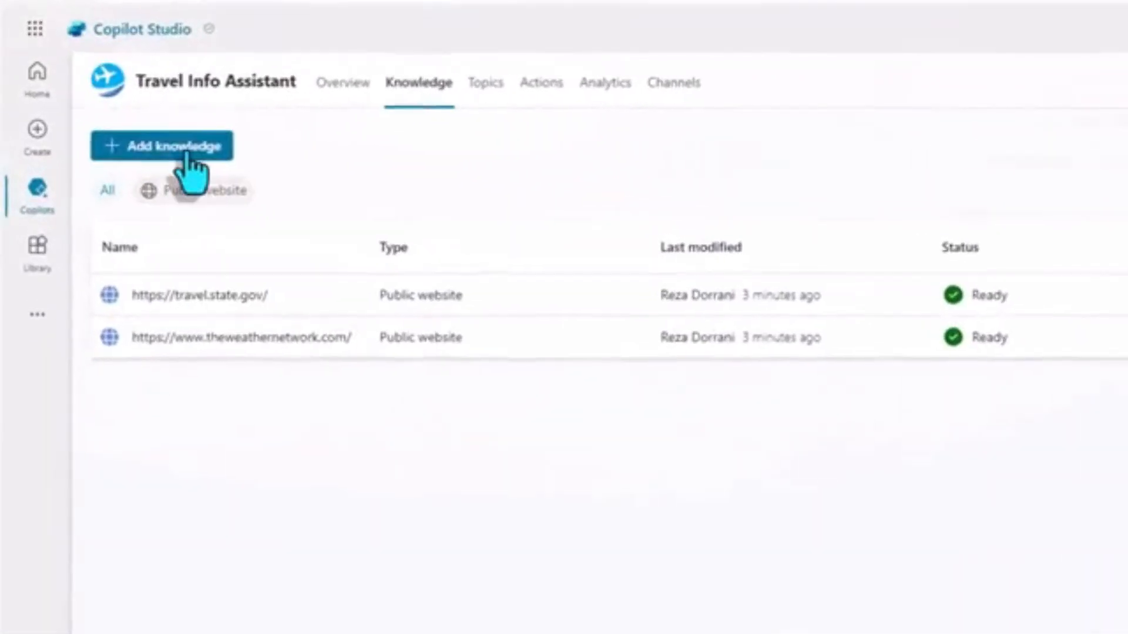
left_click(187, 154)
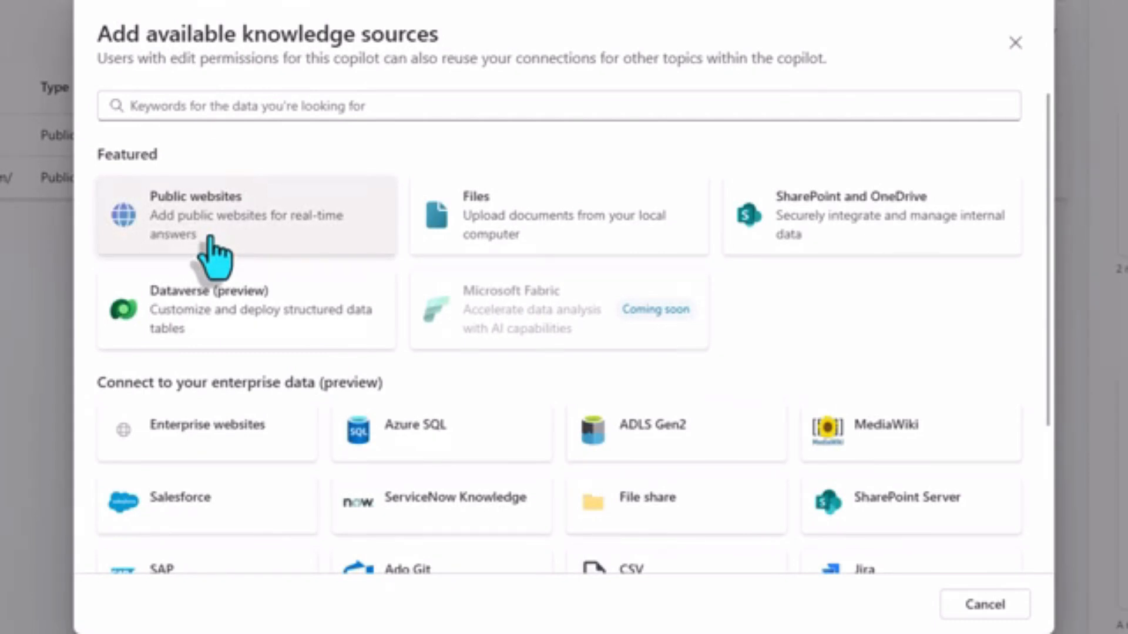
left_click(526, 220)
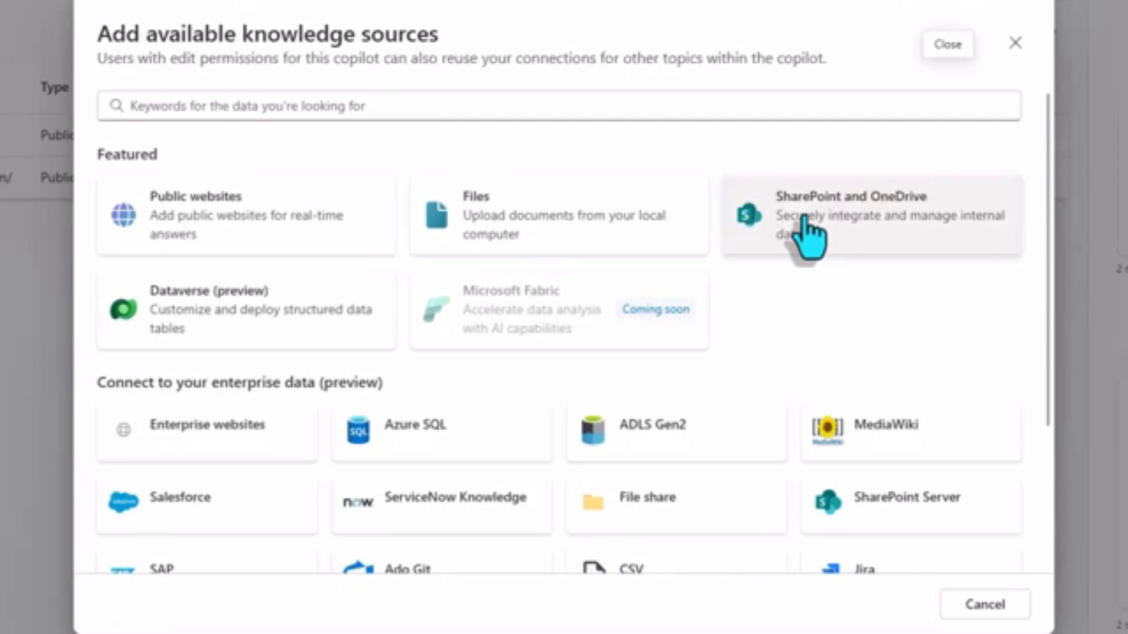
left_click(804, 218)
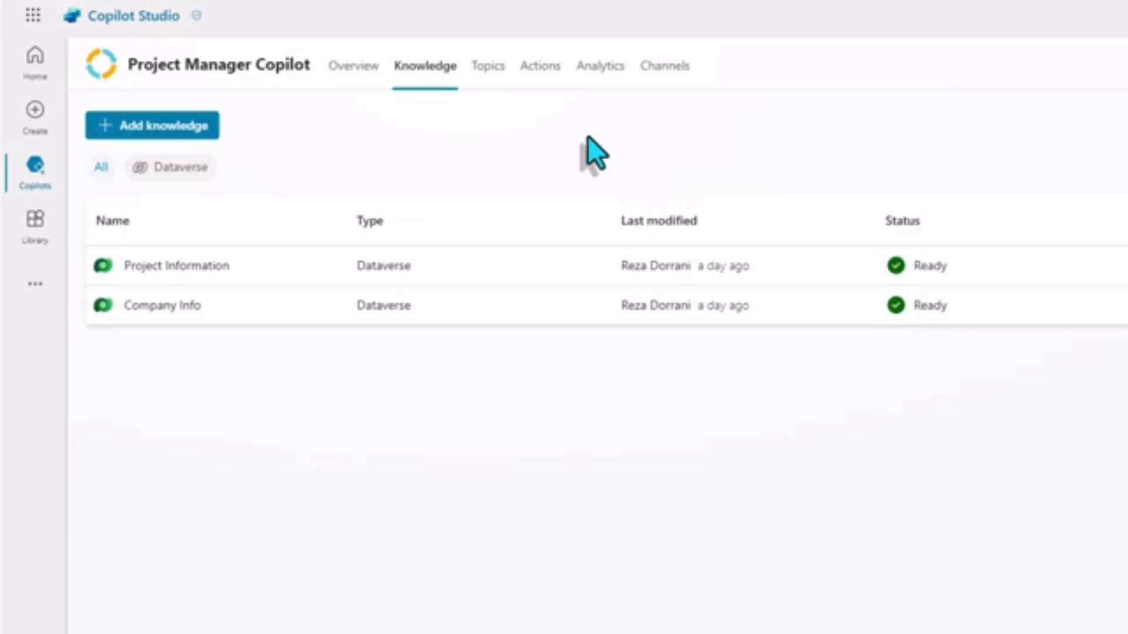
Choose the Account Dataverse table as a knowledge source for the Project Manager Copilot and review its preview, name, description, synonyms and glossary settings.
left_click(143, 133)
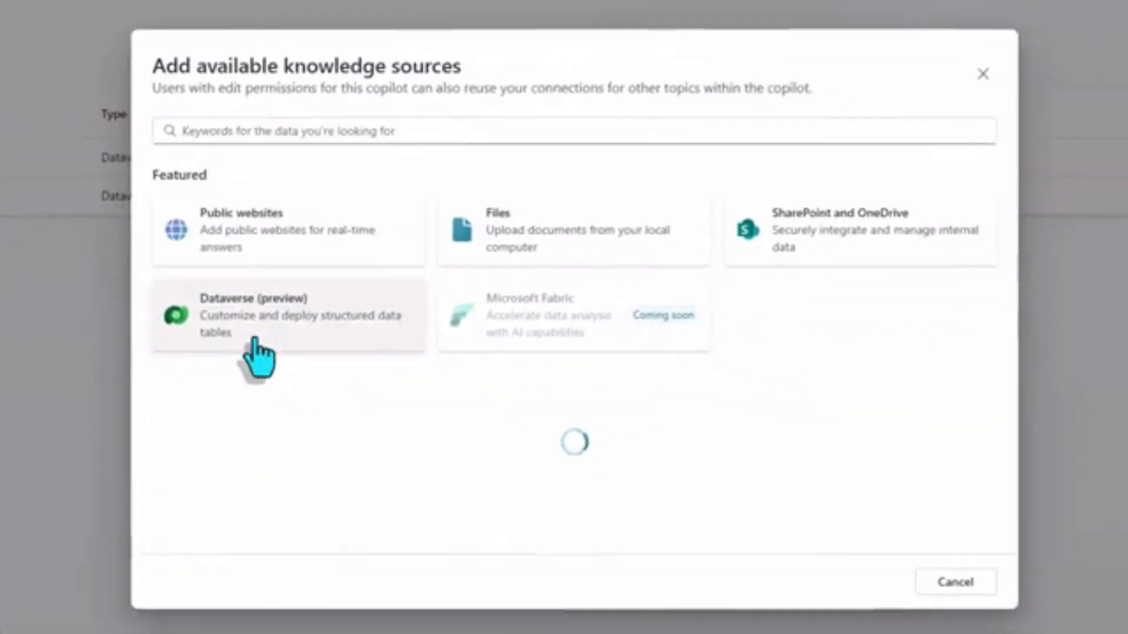
left_click(244, 336)
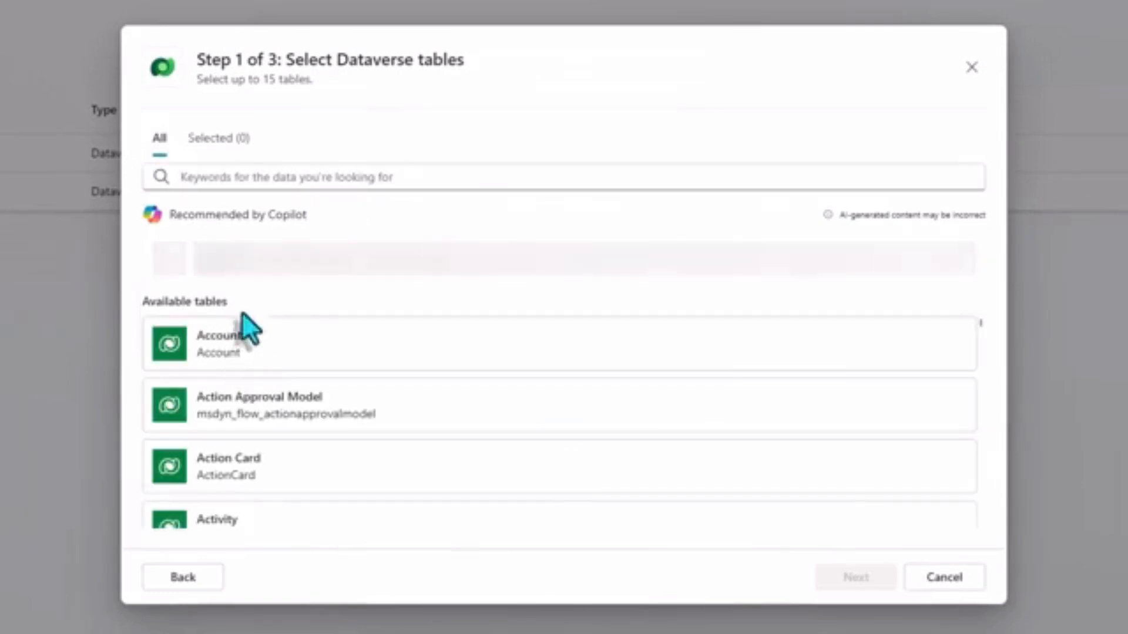
left_click(309, 347)
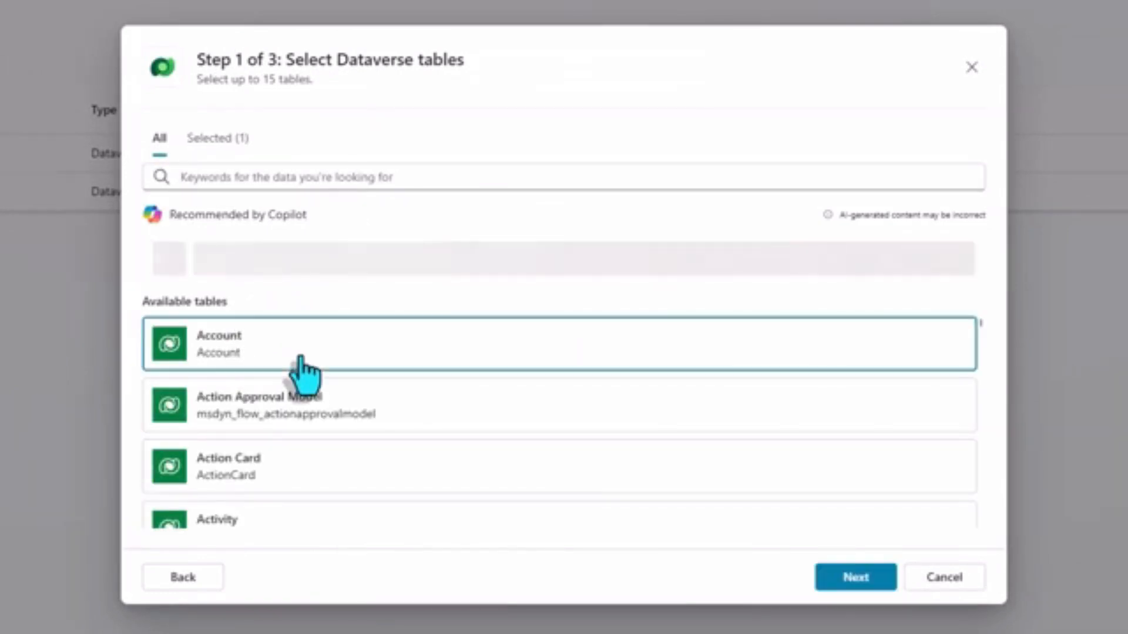
left_click(855, 578)
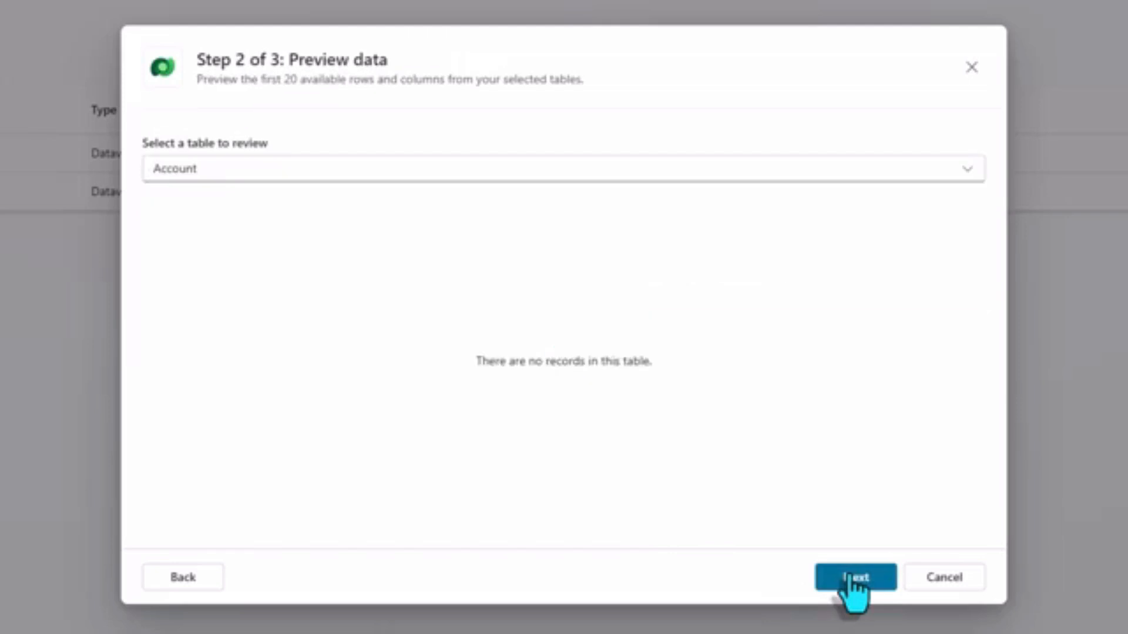
left_click(846, 581)
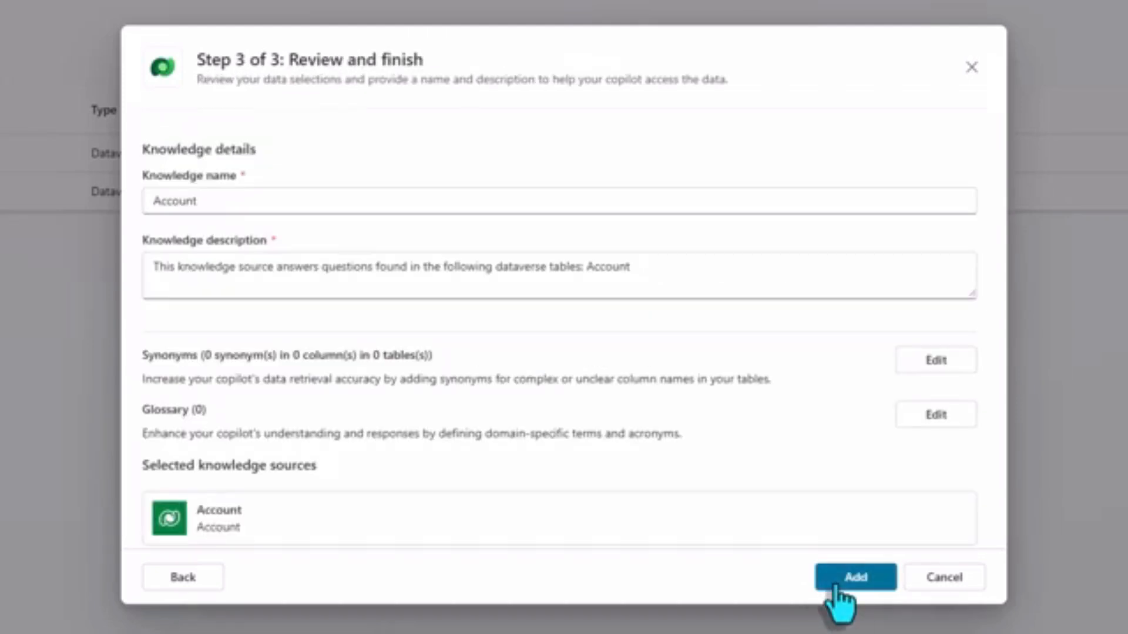
scroll(837, 587, "down", 1)
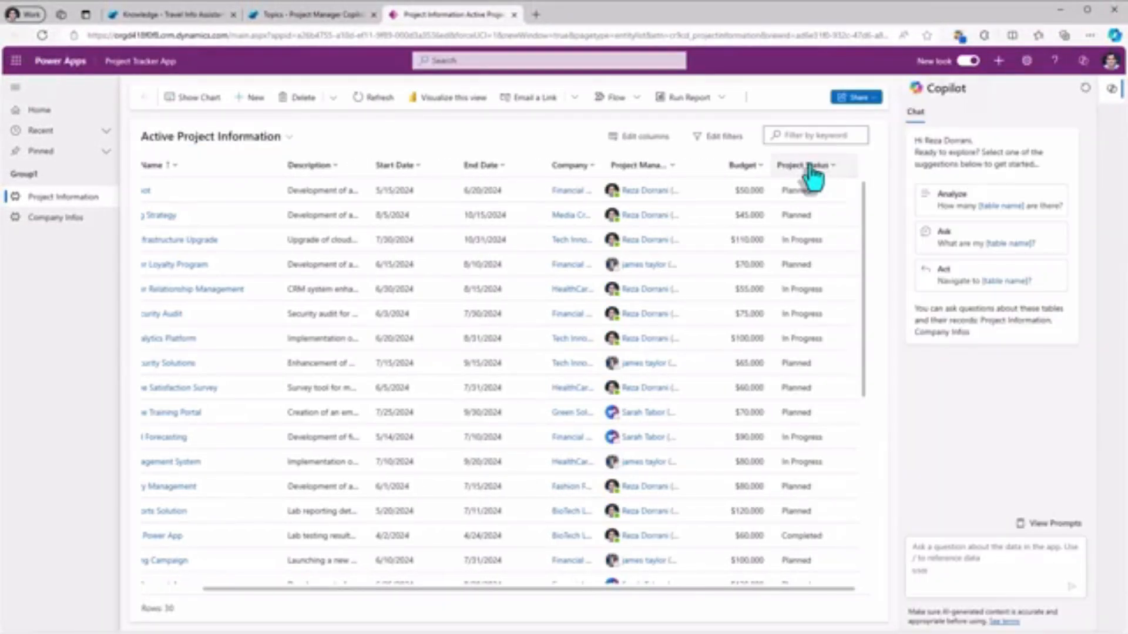
Filter the Active Project Information table in the Project Tracker App to rows whose Project Status equals In Progress.
left_click(811, 167)
left_click(820, 251)
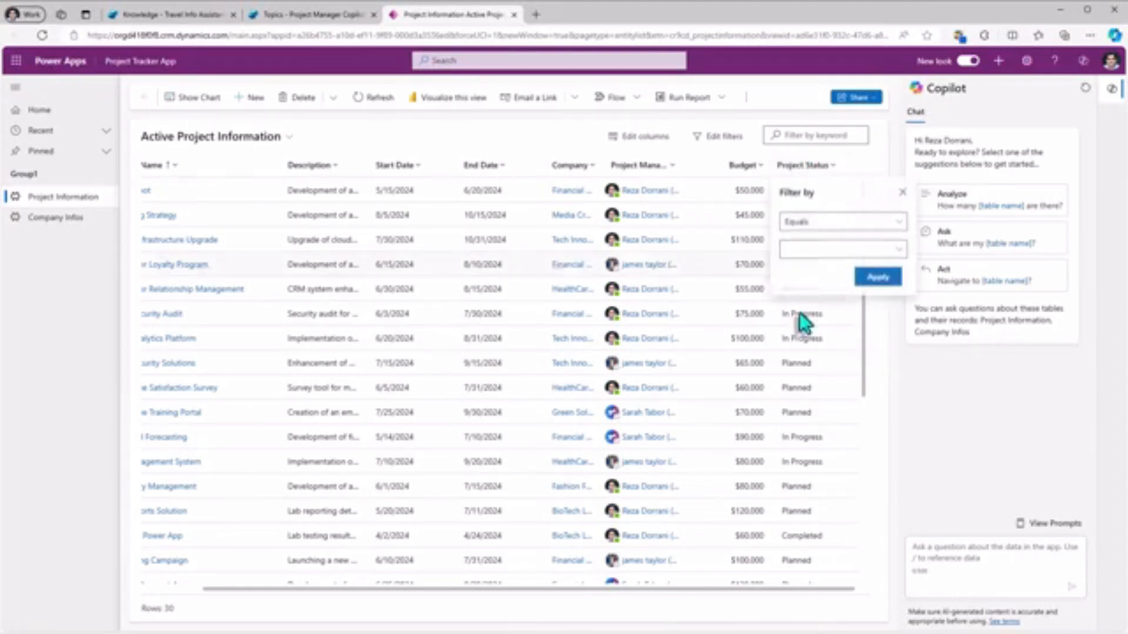
left_click(823, 253)
left_click(793, 292)
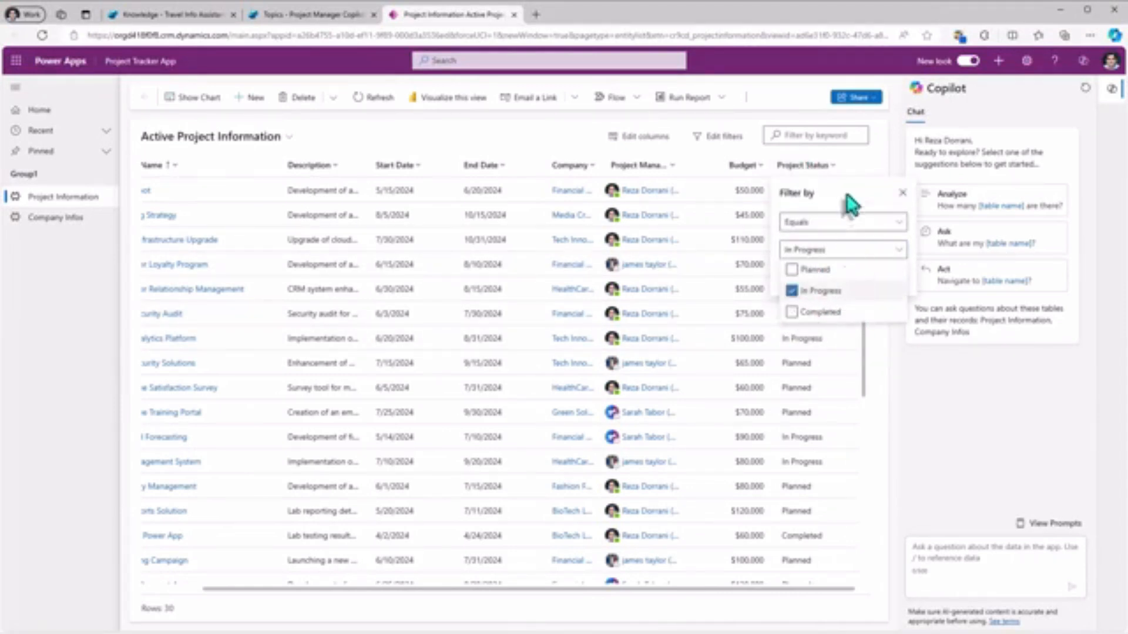
left_click(847, 196)
left_click(878, 279)
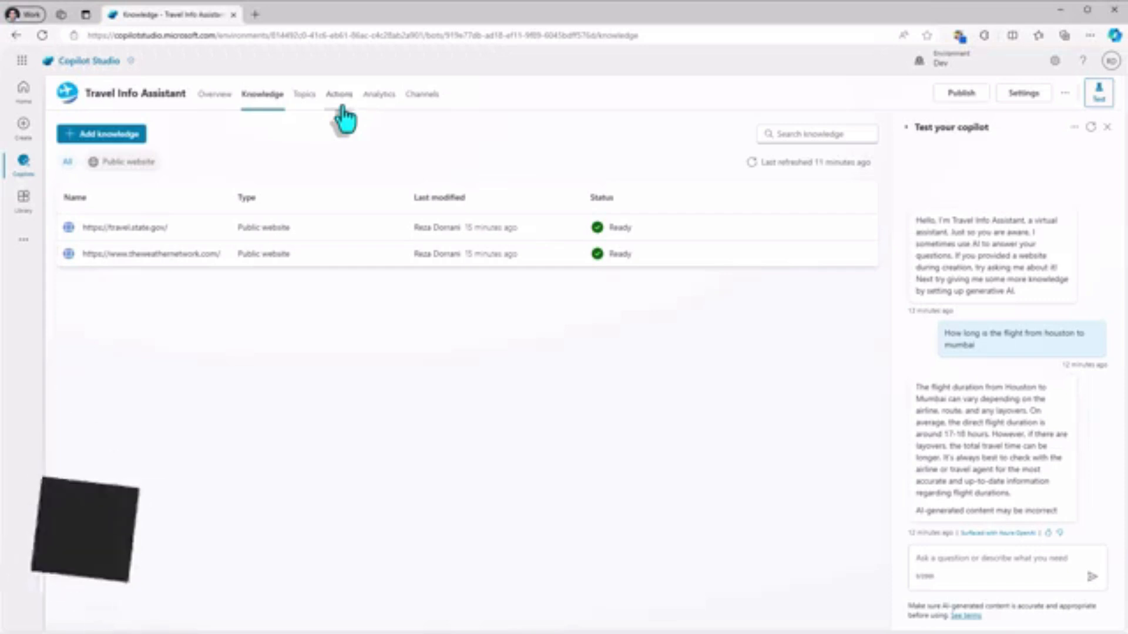
Start adding an action to the Travel Info Assistant and choose MSN Weather's Get forecast for today.
left_click(339, 95)
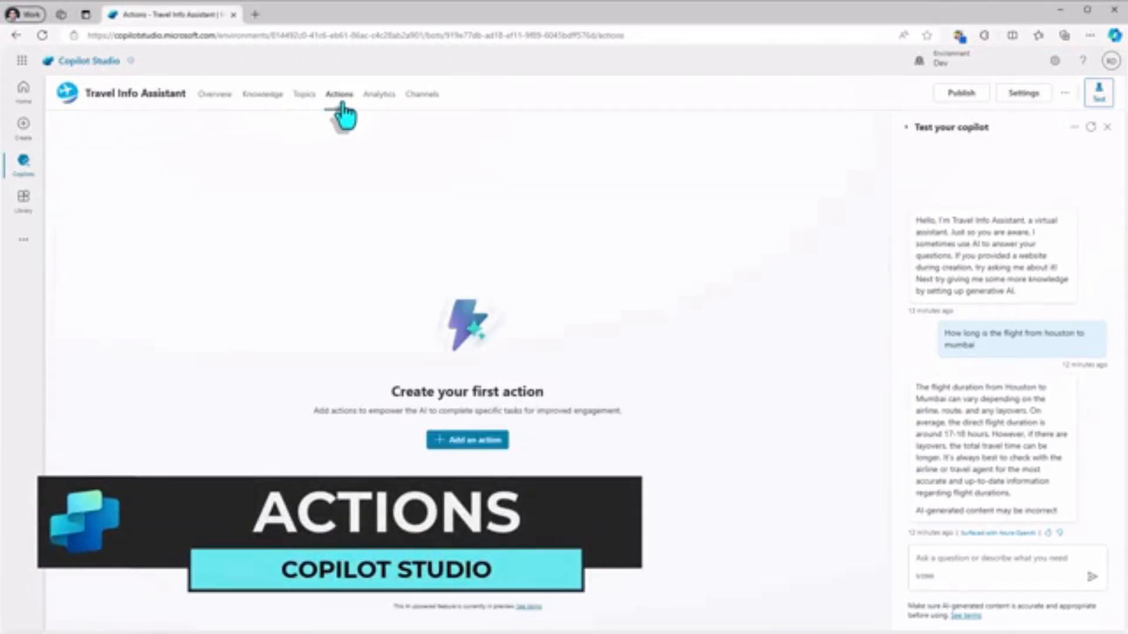
left_click(486, 444)
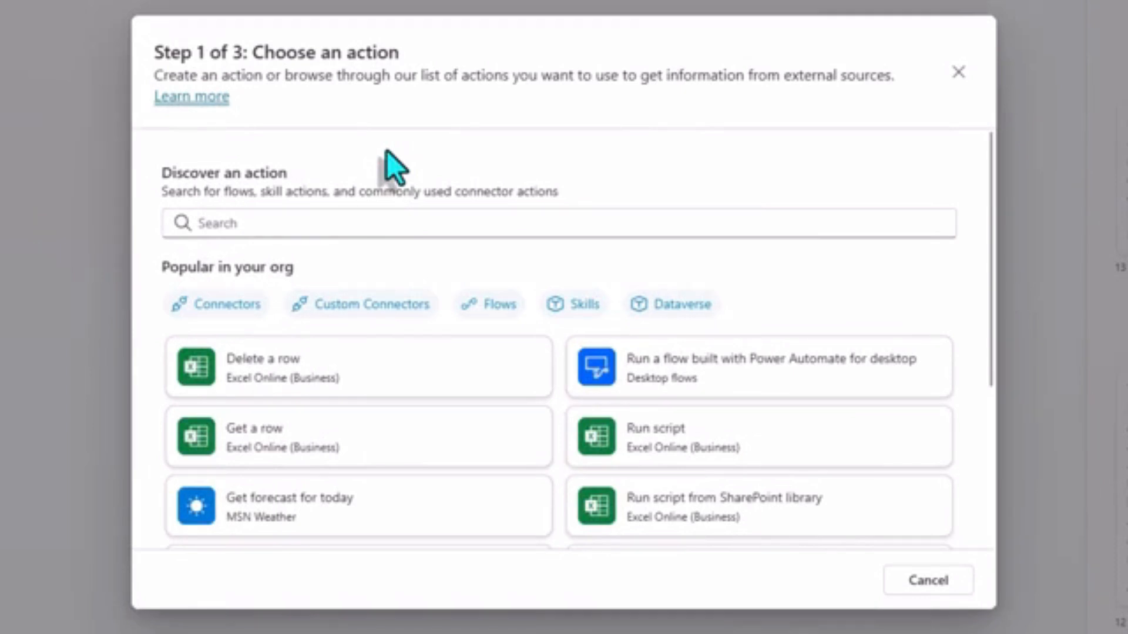
scroll(468, 327, "down", 5)
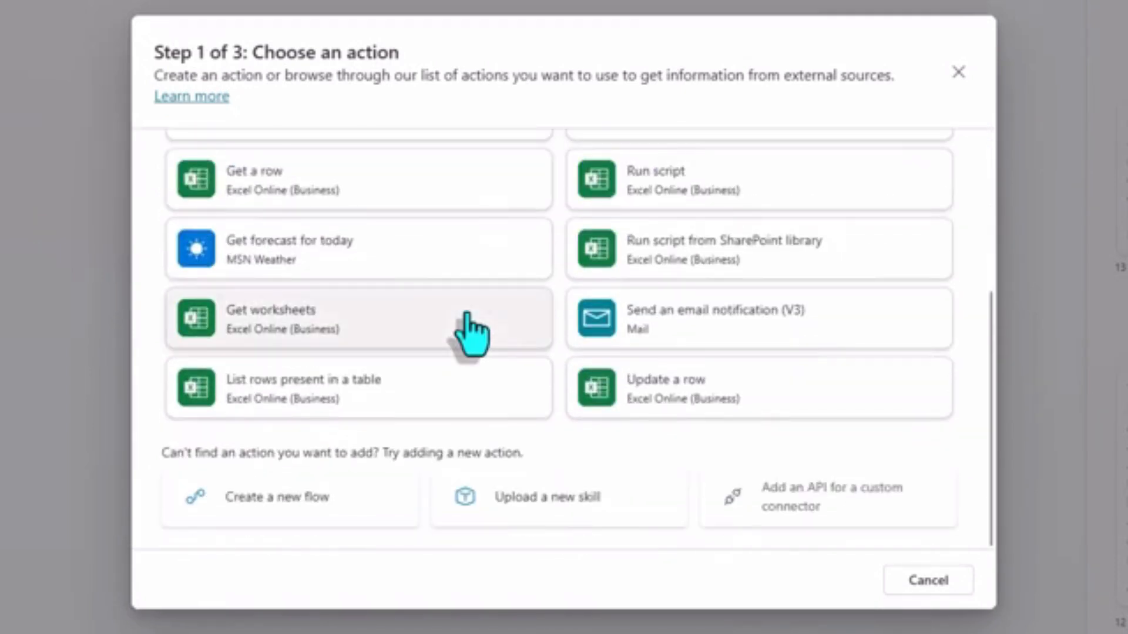
scroll(470, 332, "up", 5)
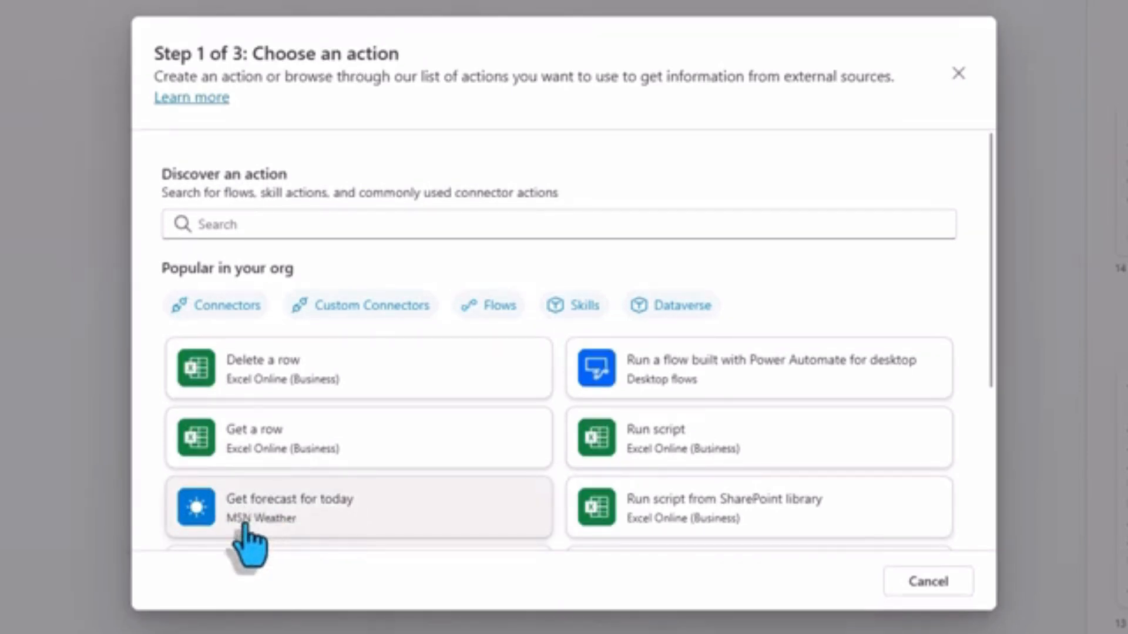
left_click(303, 514)
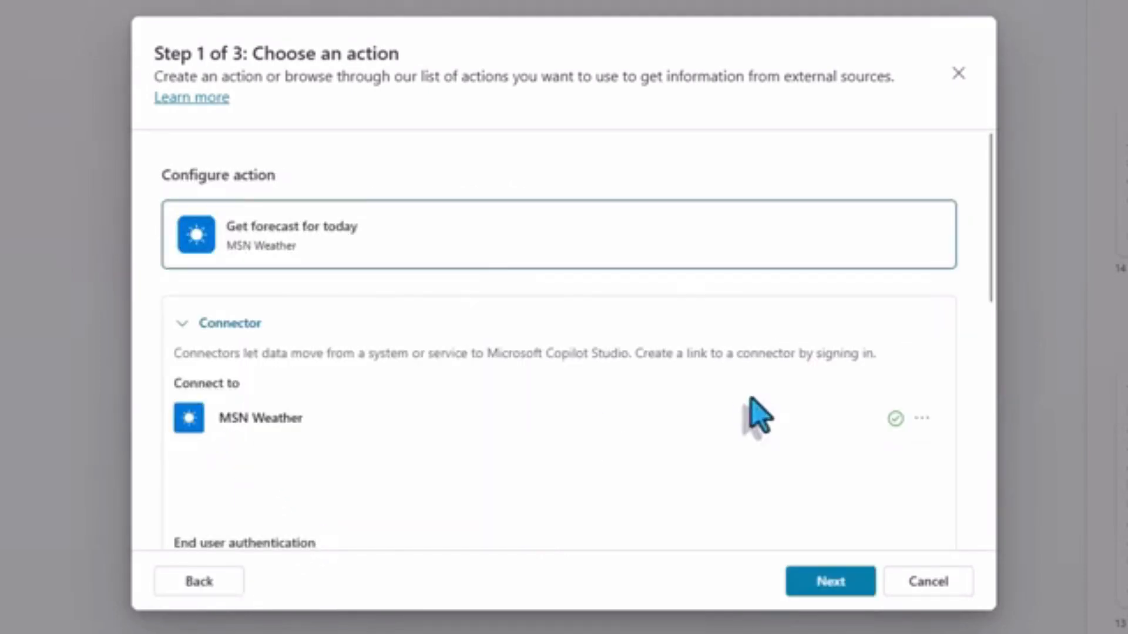
Check the action's MSN Weather connection and set its end user authentication to Copilot author authentication.
left_click(921, 418)
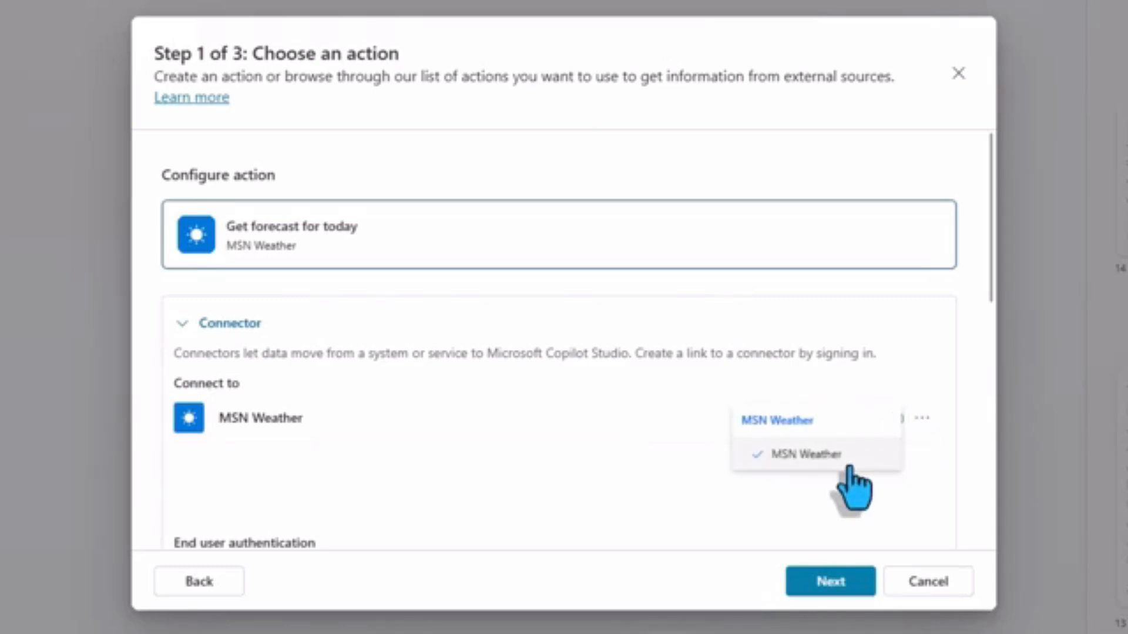
scroll(263, 399, "down", 3)
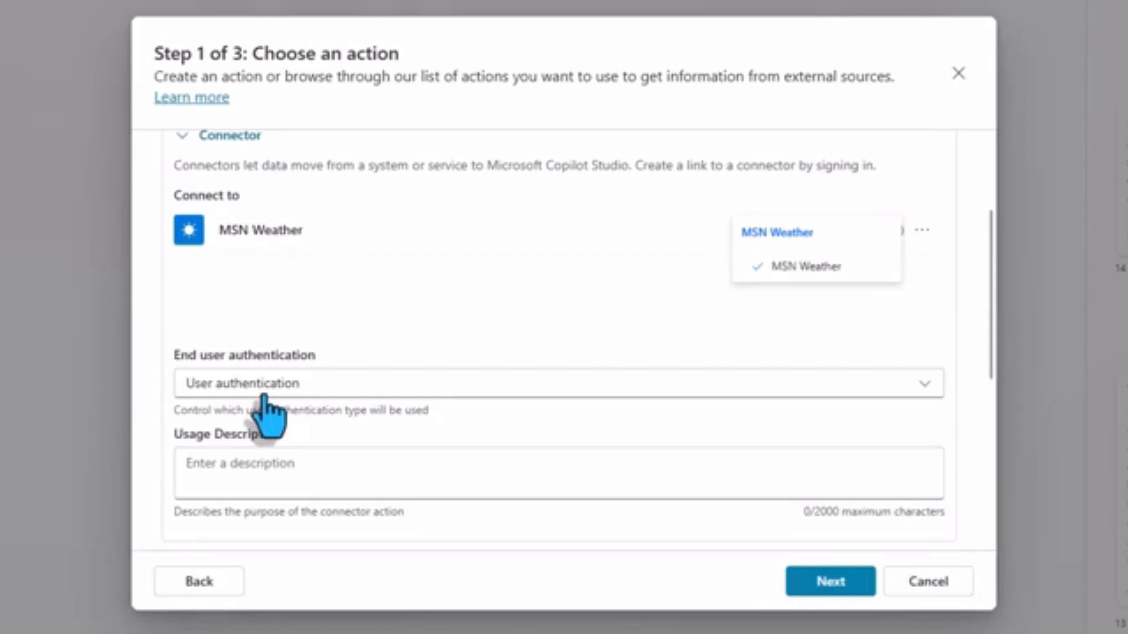
left_click(265, 393)
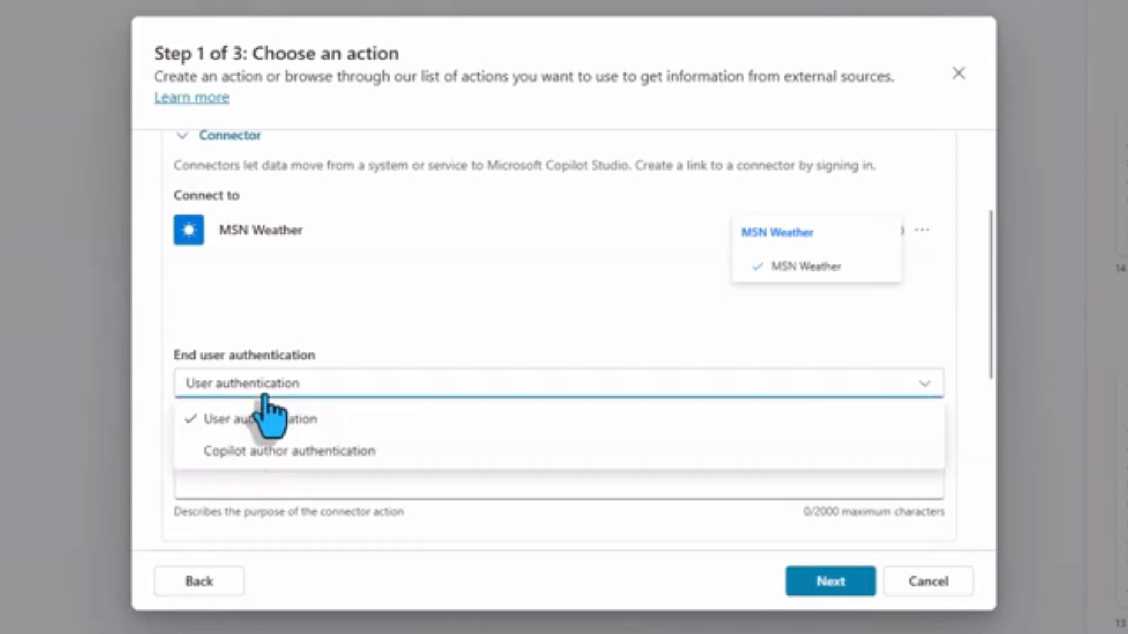
left_click(279, 451)
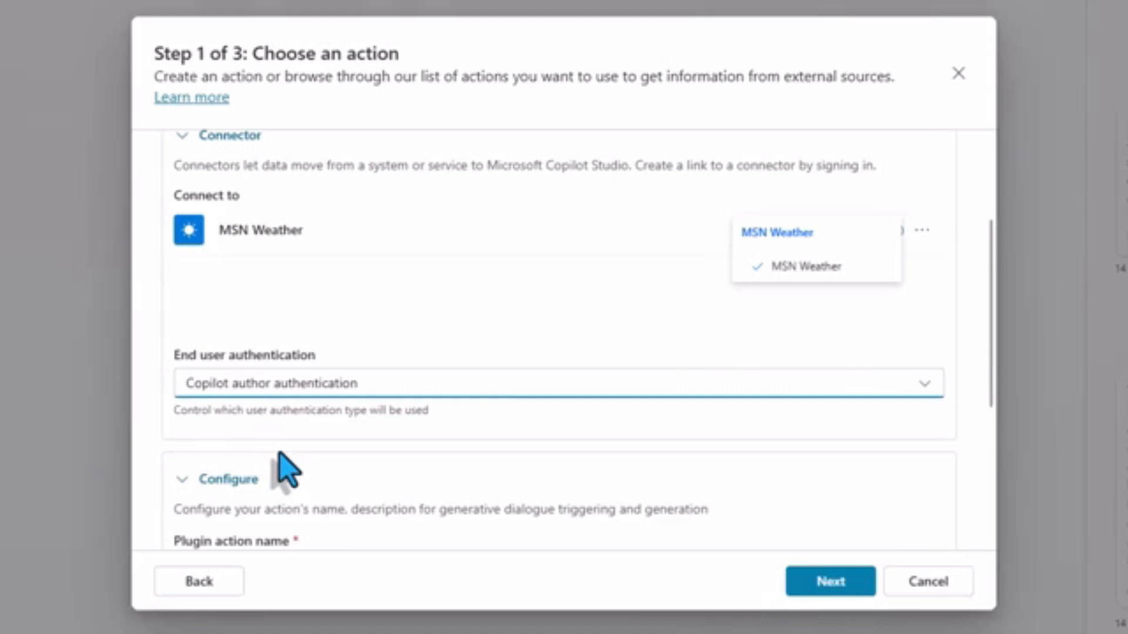
Review the action's plugin name, display name and description, and continue to its inputs and outputs.
scroll(386, 403, "down", 3)
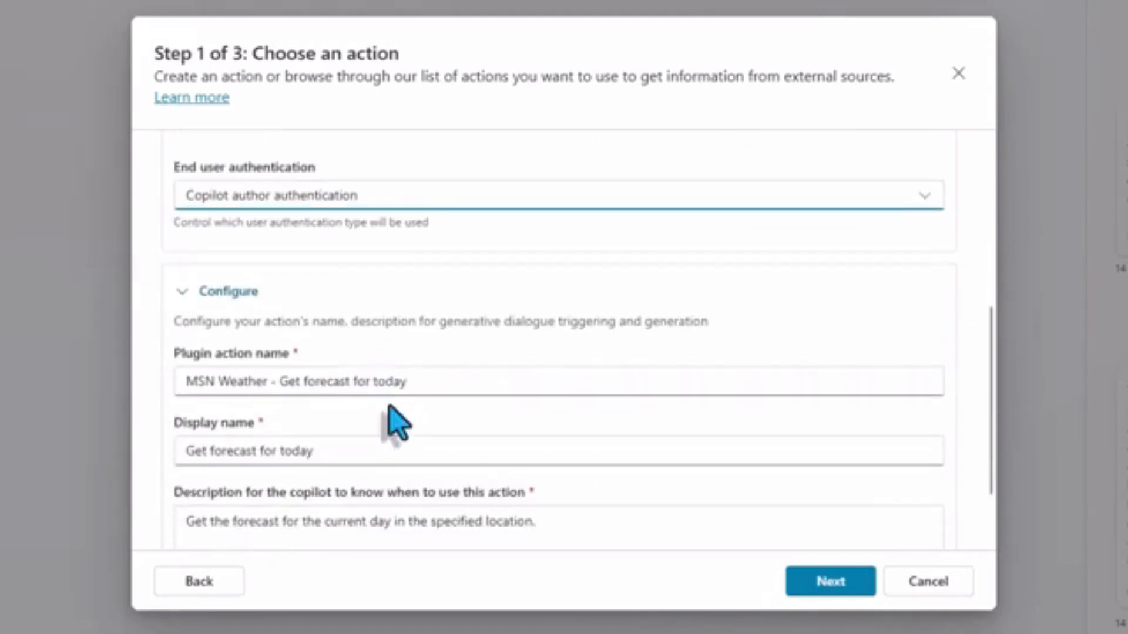
scroll(390, 406, "down", 2)
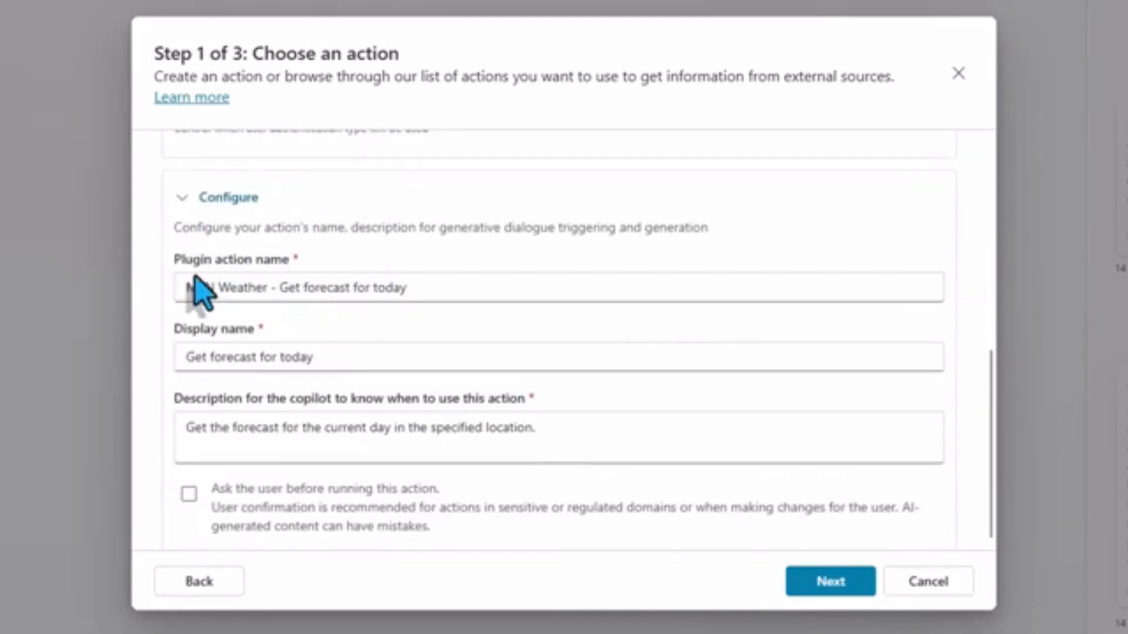
scroll(244, 493, "down", 1)
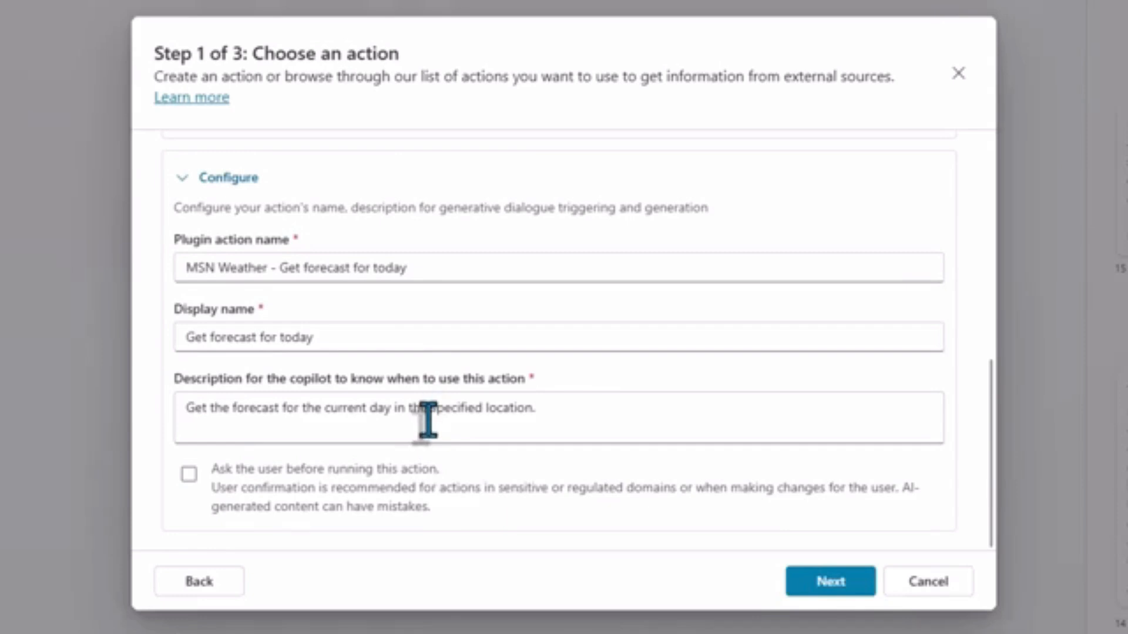
left_click(404, 425)
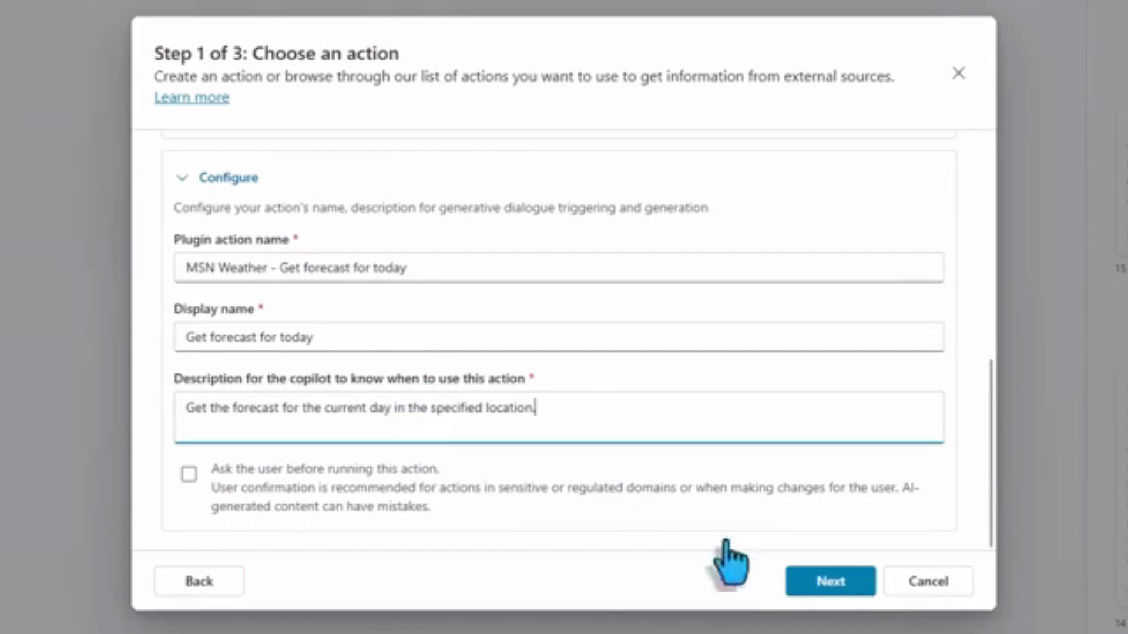
left_click(831, 581)
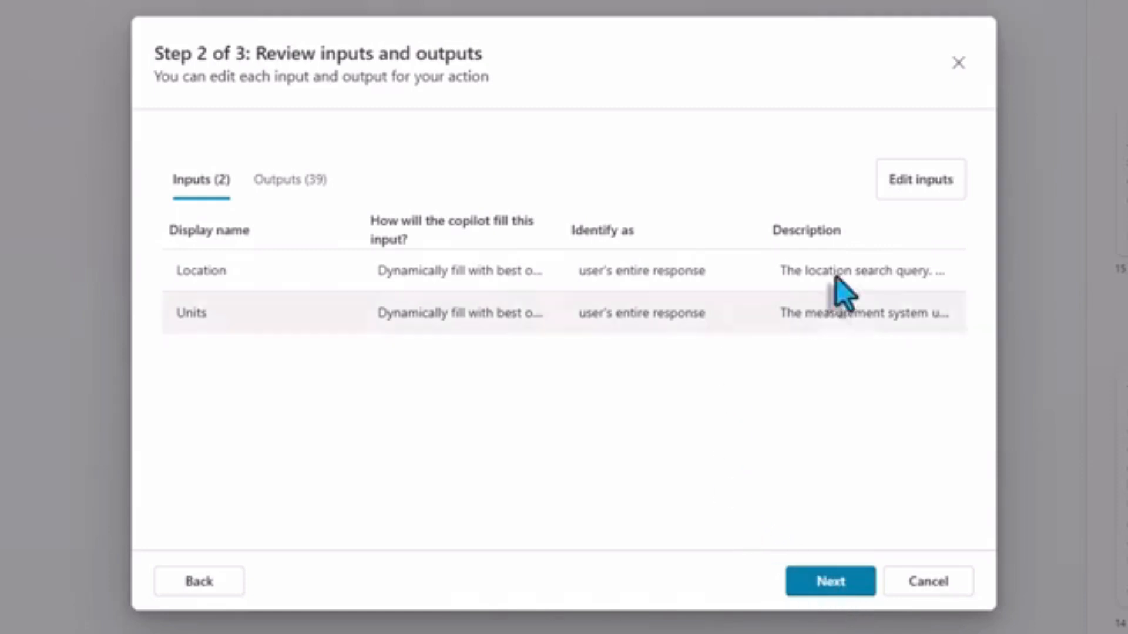
Change the Units input to be filled as a set value of C and save the action's inputs.
left_click(926, 194)
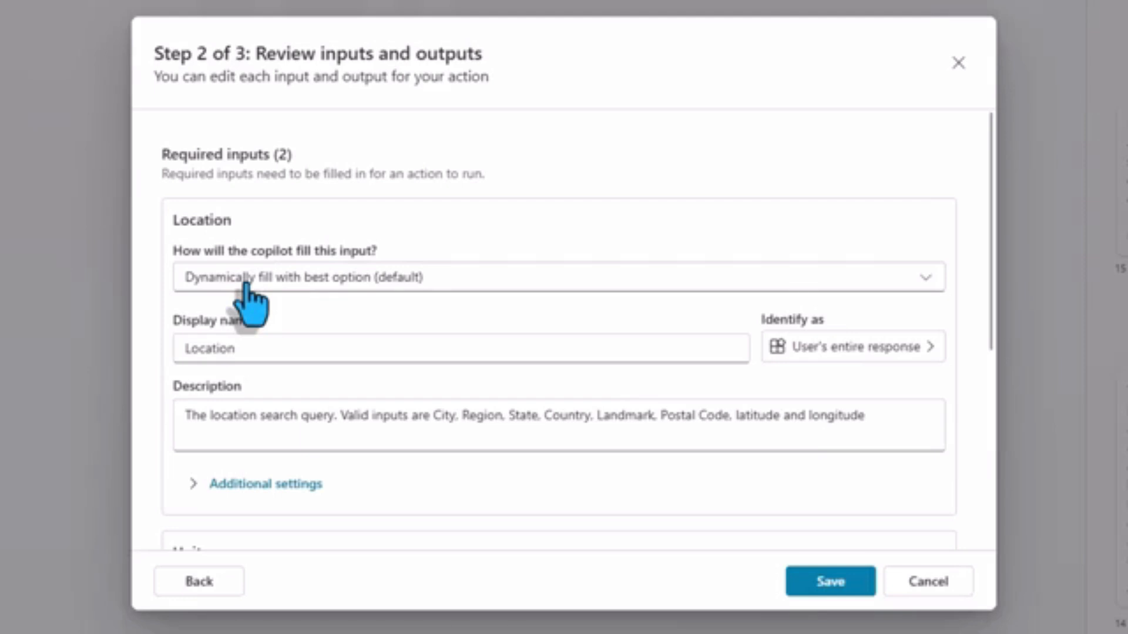
scroll(245, 285, "down", 5)
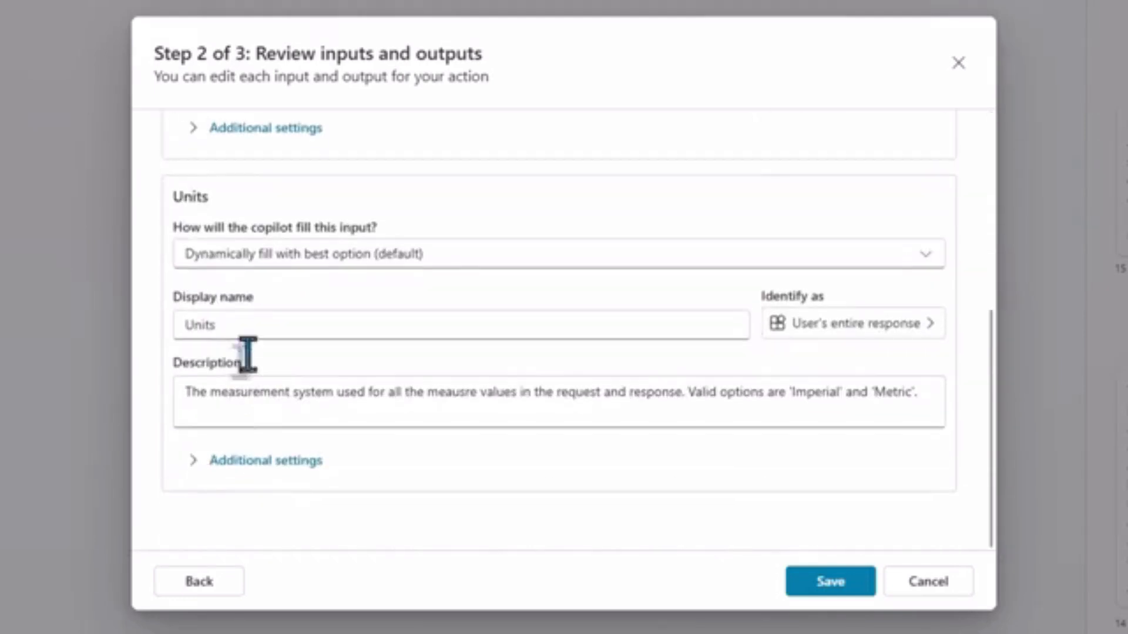
left_click(240, 261)
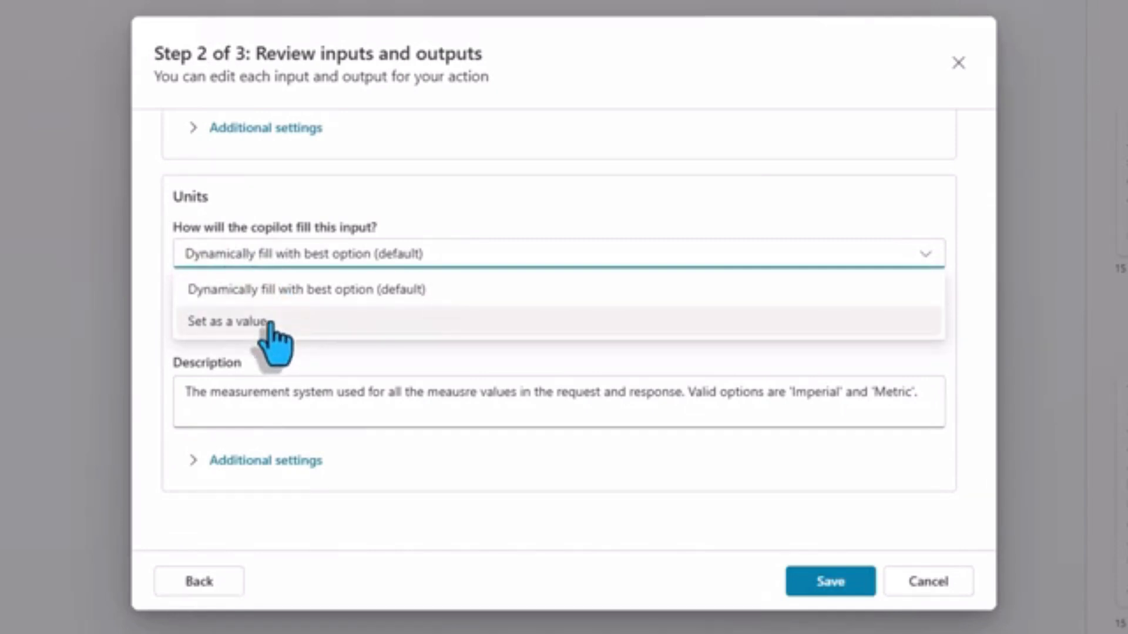
left_click(268, 322)
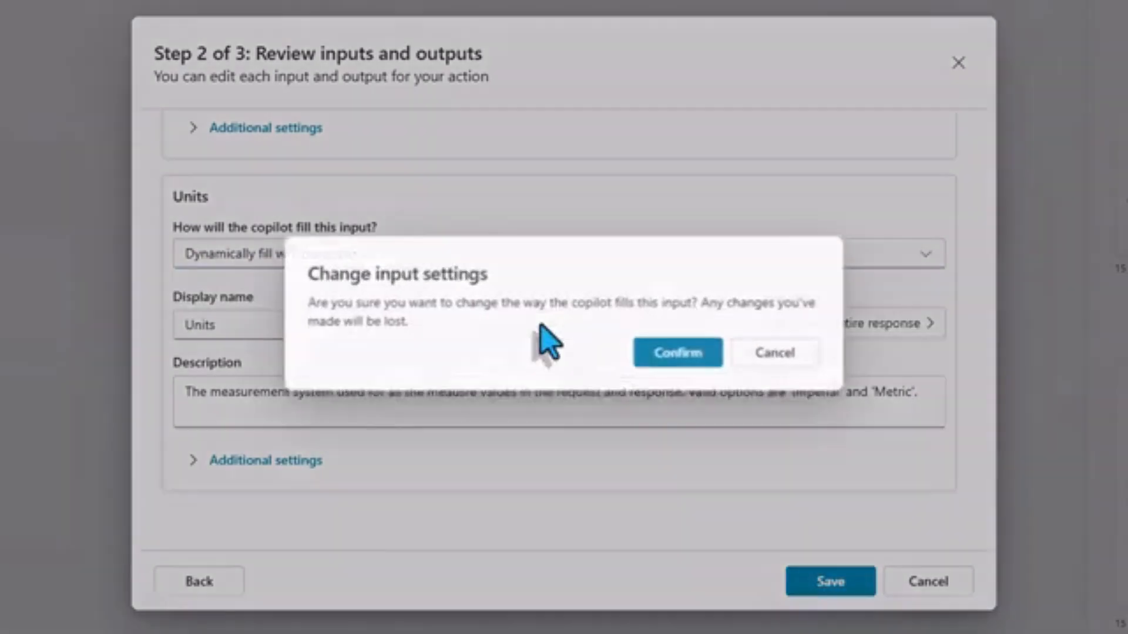
left_click(679, 356)
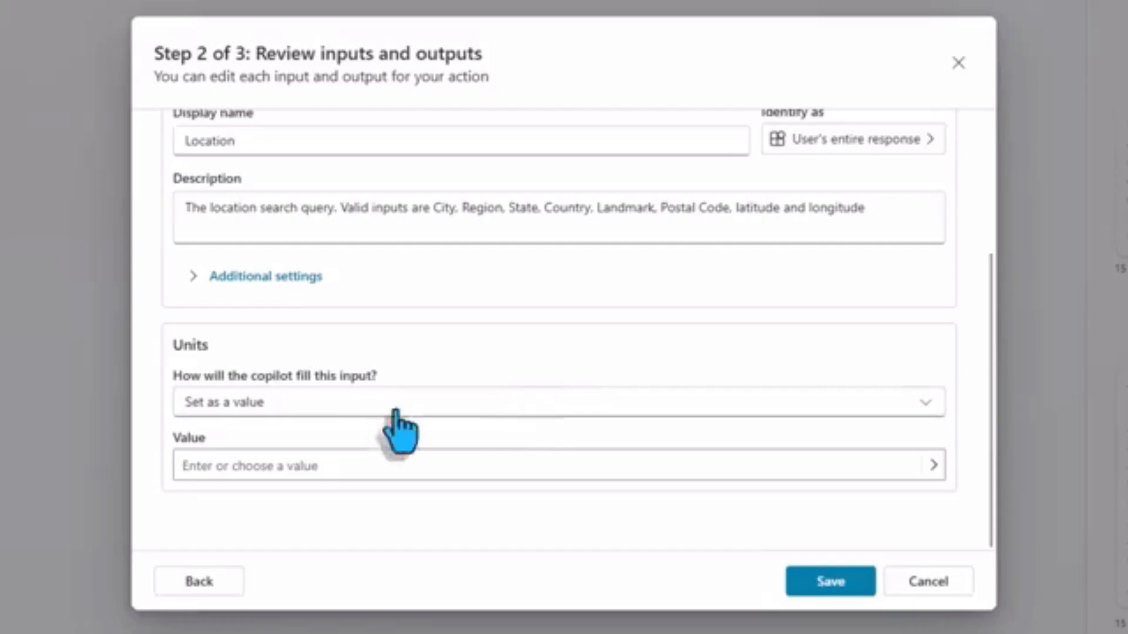
left_click(249, 467)
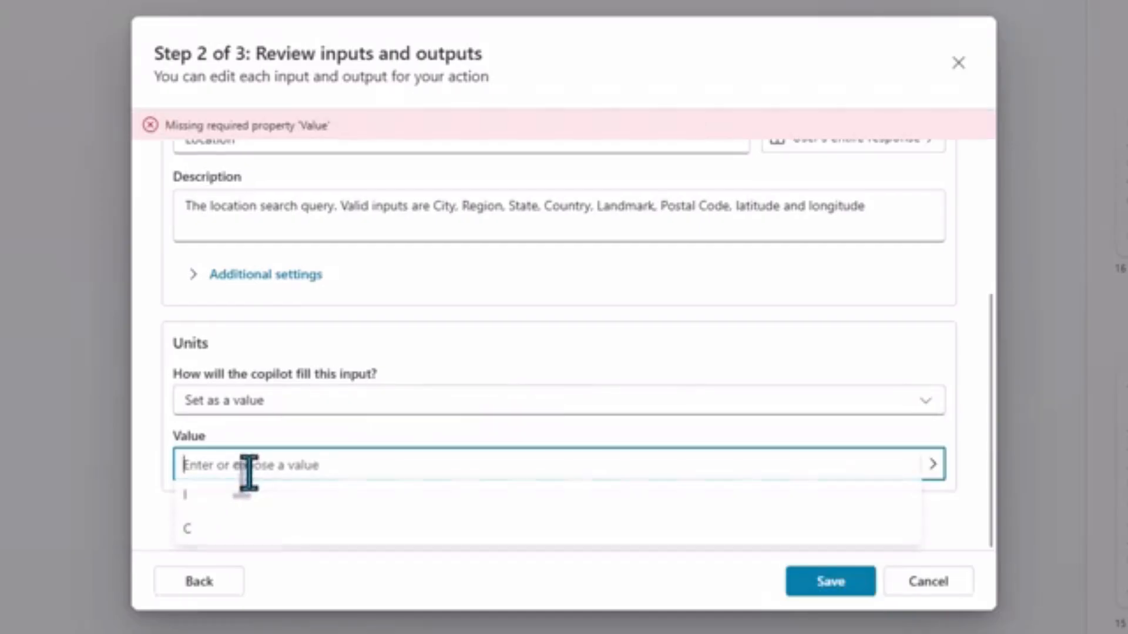
left_click(200, 530)
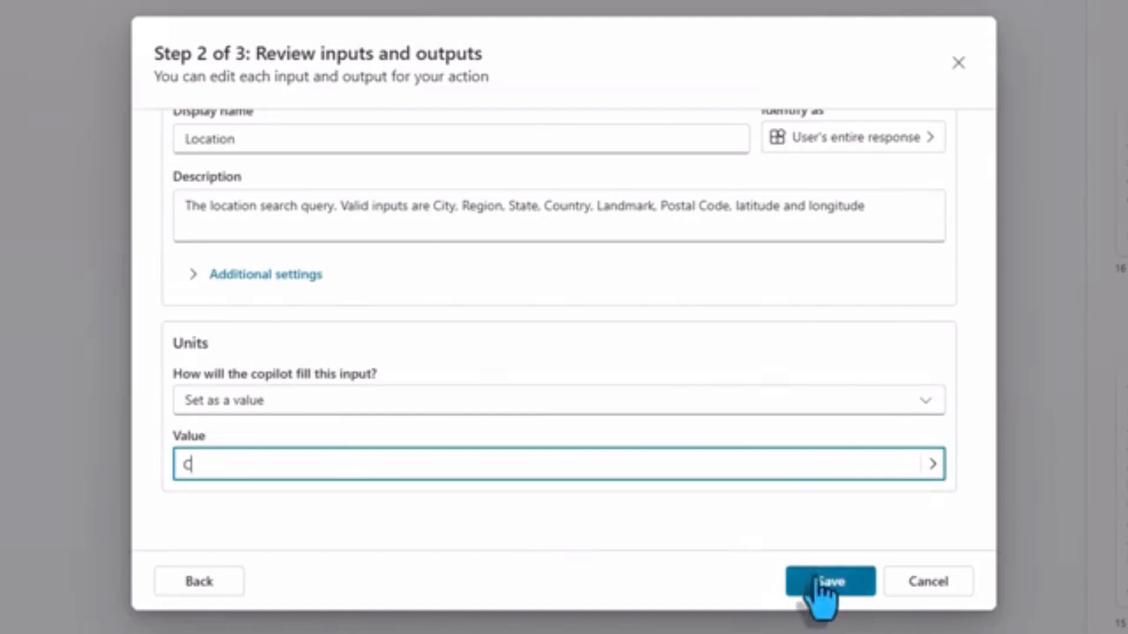
left_click(794, 584)
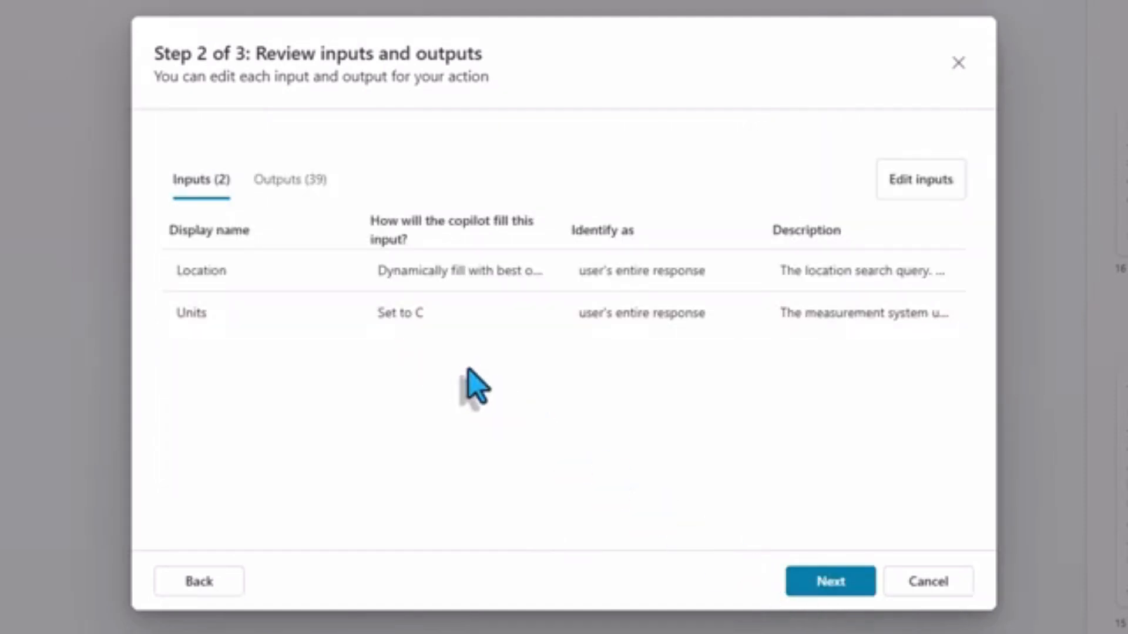
Remove the Moon Phase and Moon Phase Code outputs from the forecast action and go to its result display settings.
left_click(294, 181)
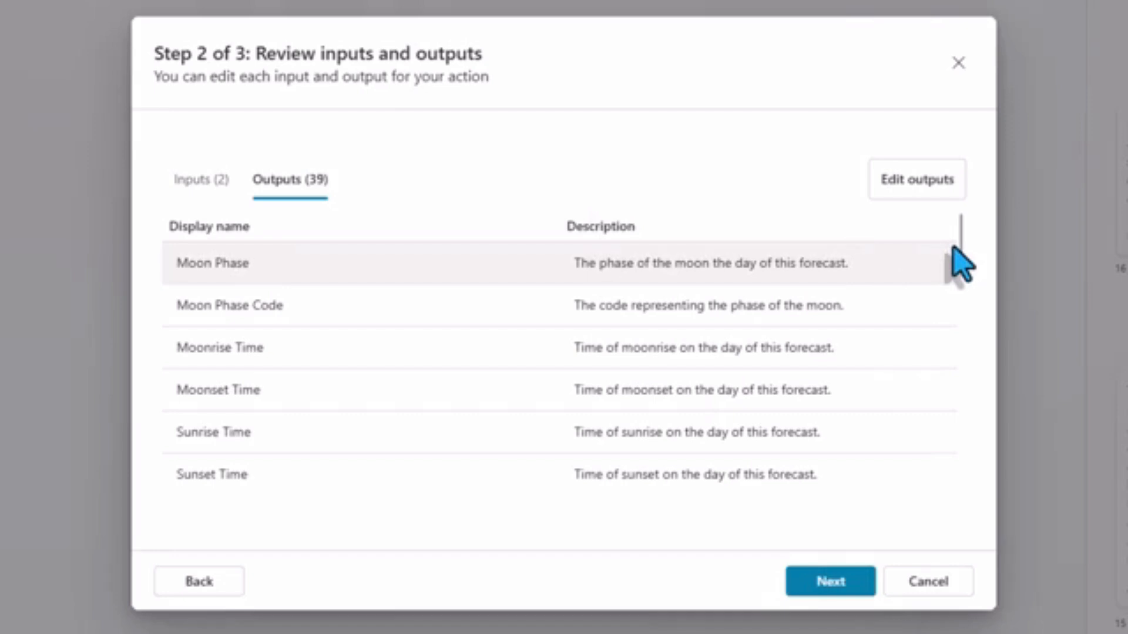
left_click(884, 188)
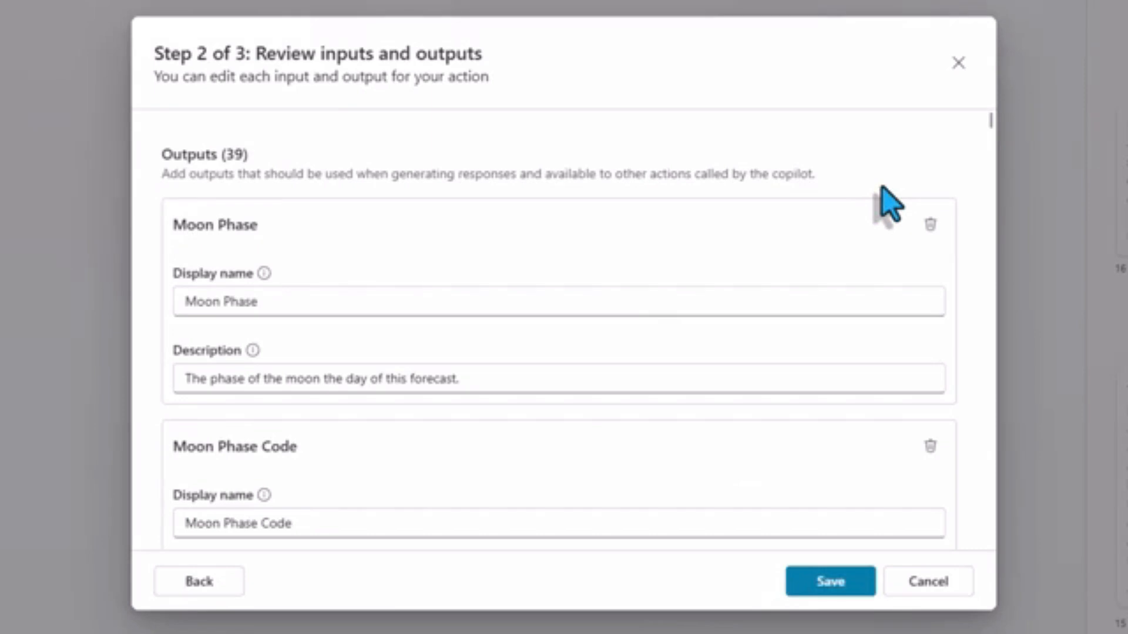
left_click(930, 225)
double_click(939, 234)
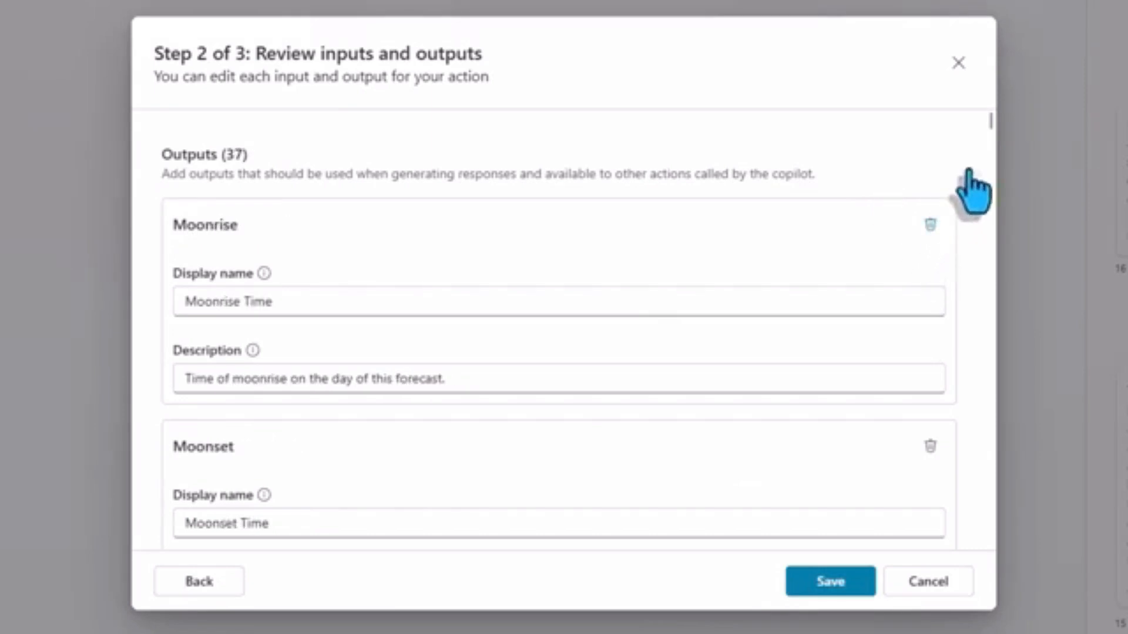
left_click_drag(992, 136, 968, 561)
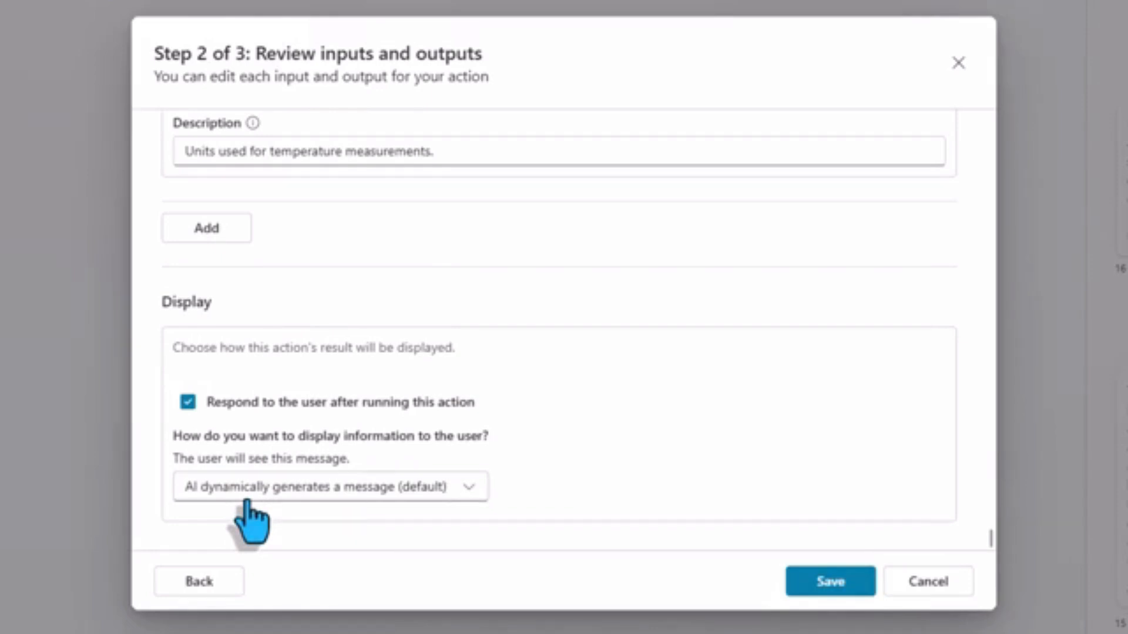
Set the action's result display option to "You create a message".
left_click(321, 491)
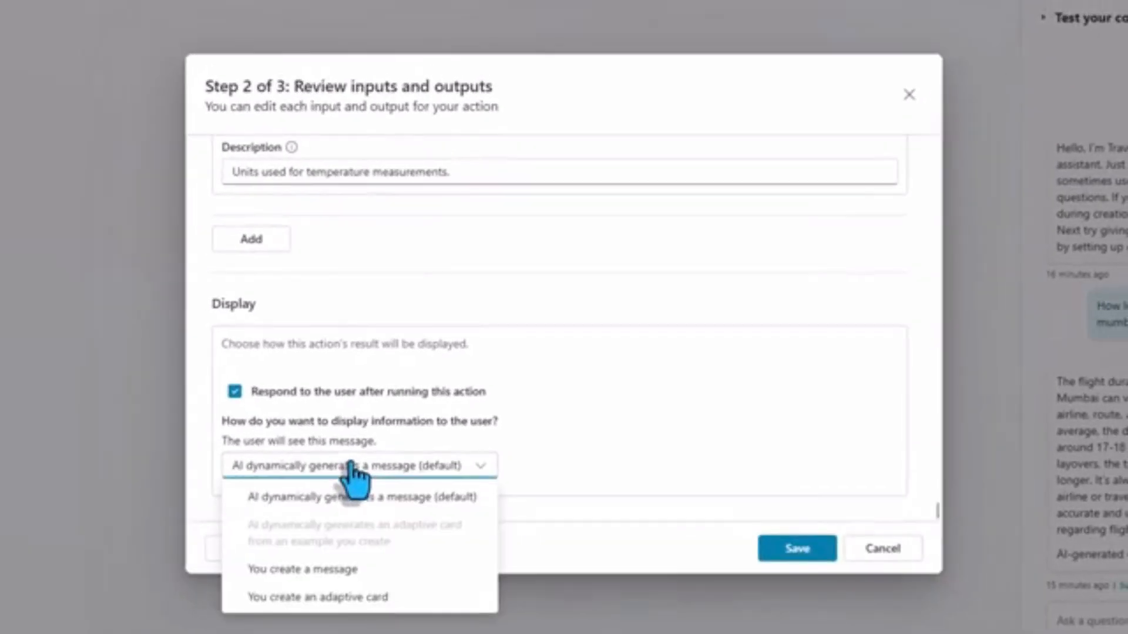
left_click(306, 571)
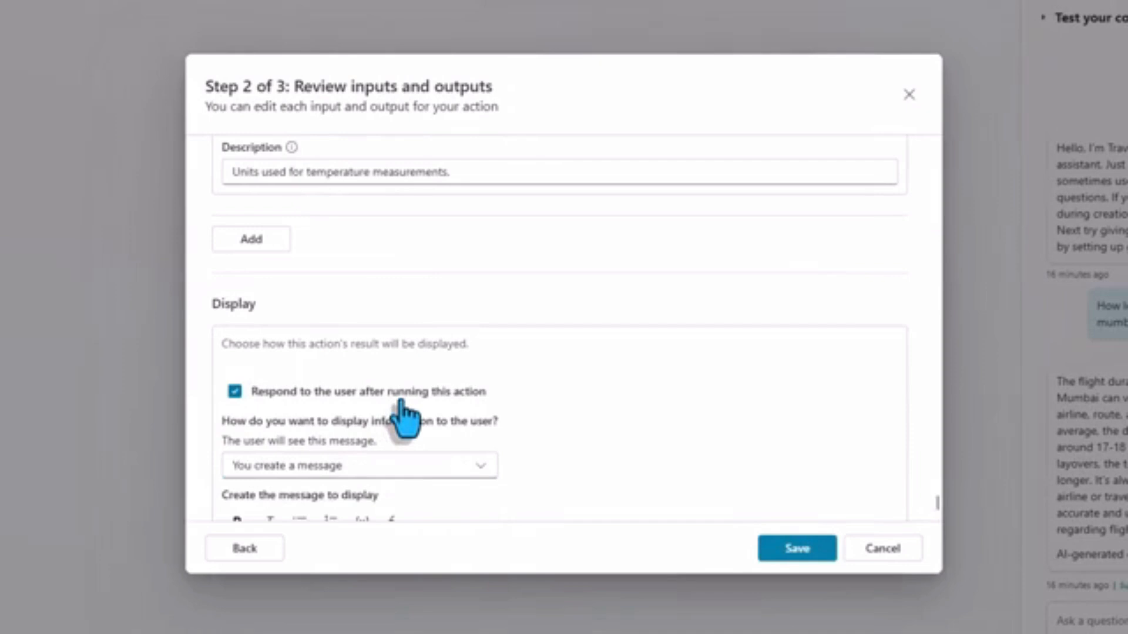
scroll(399, 411, "down", 3)
Try the "You create an adaptive card" display option with its JSON template, and switch back to "You create a message".
left_click(479, 308)
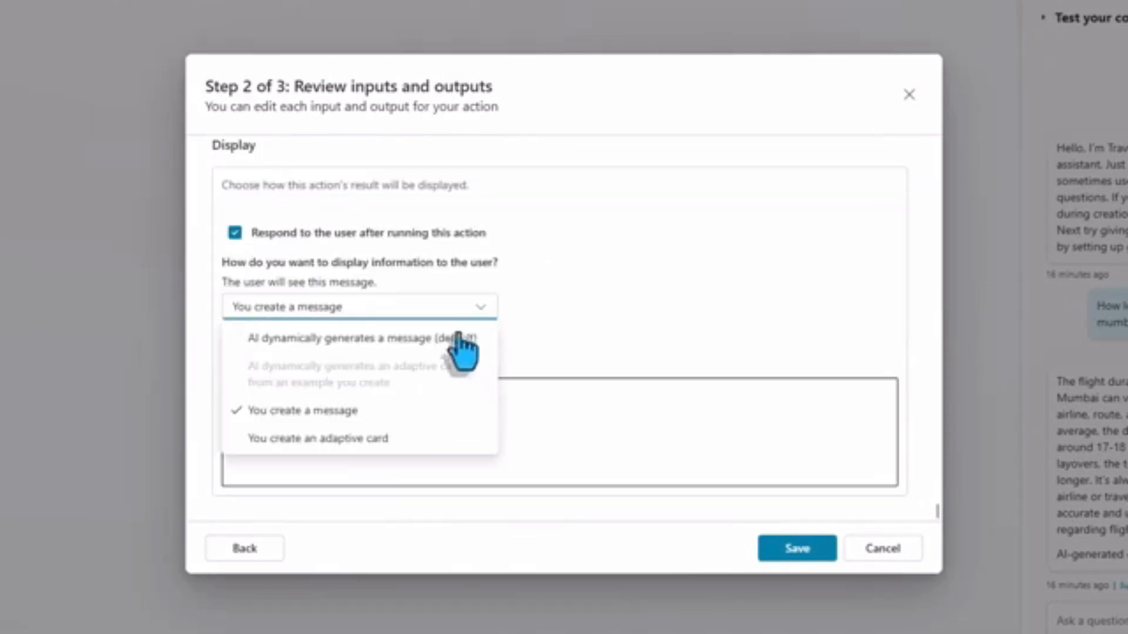
left_click(376, 442)
scroll(433, 403, "down", 2)
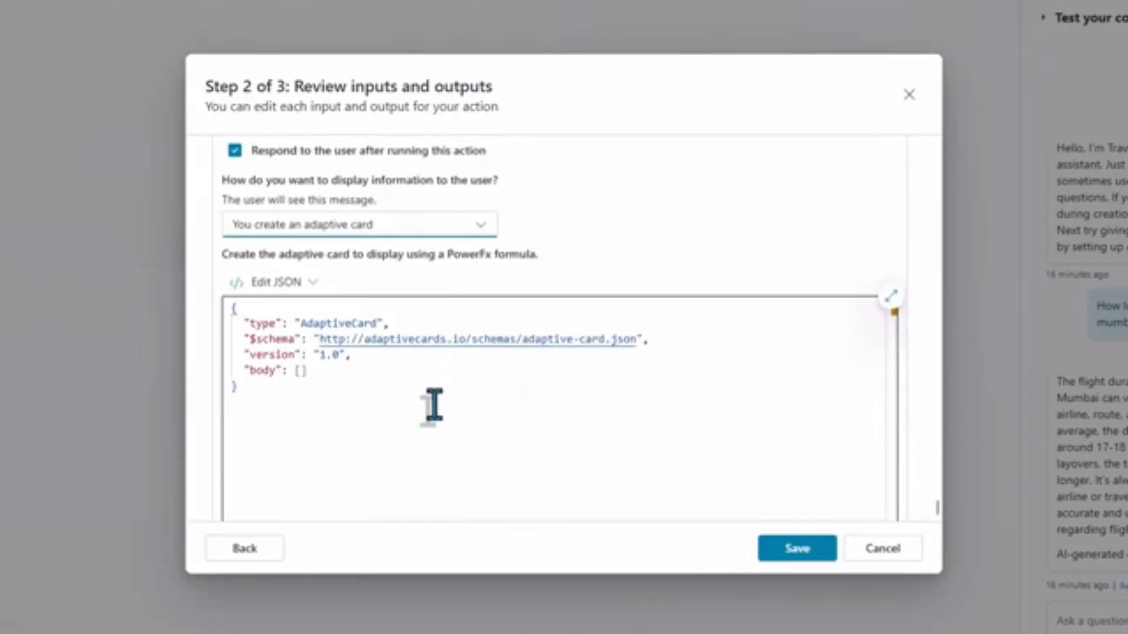
left_click(462, 231)
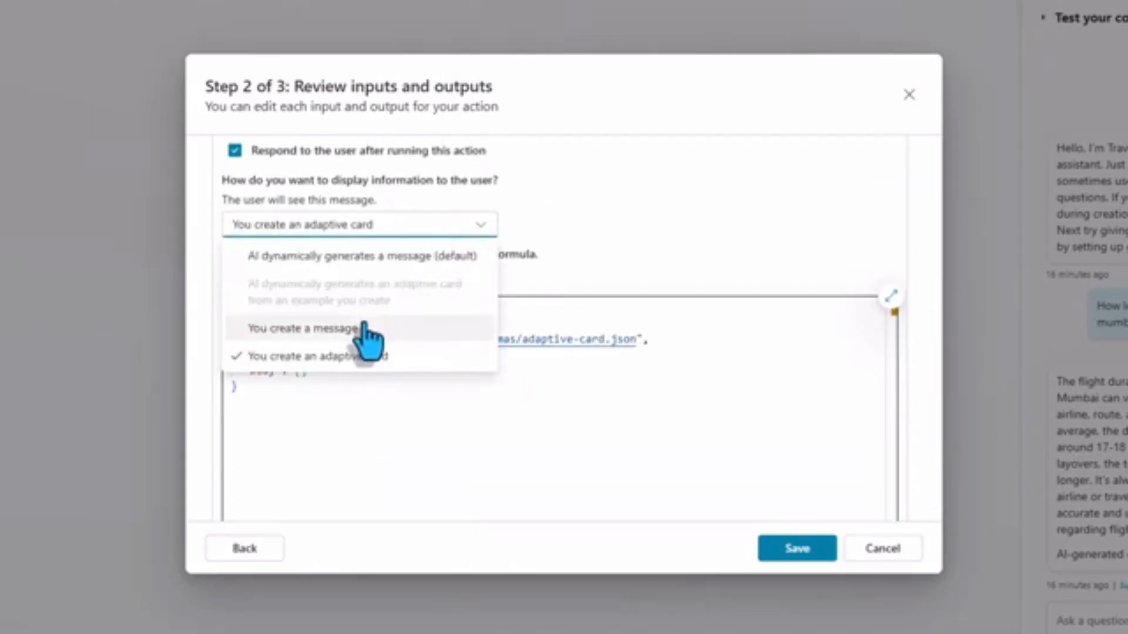
left_click(364, 329)
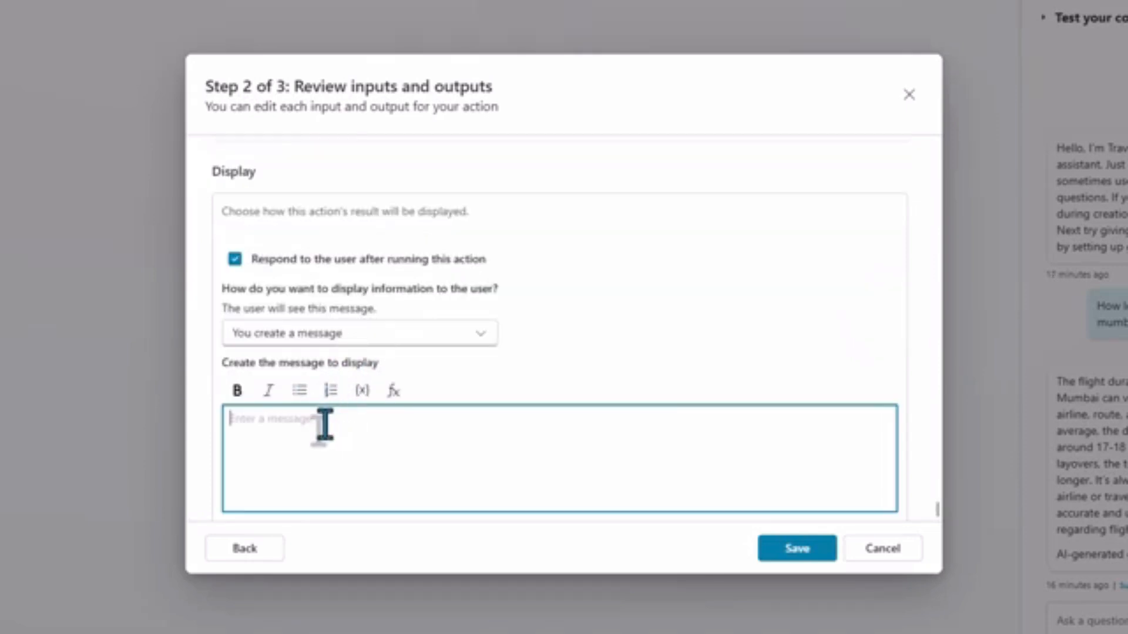
Start a bulleted display message with a bold "DAY:" label followed by the Output.responses.daily.day.summary variable.
left_click(303, 392)
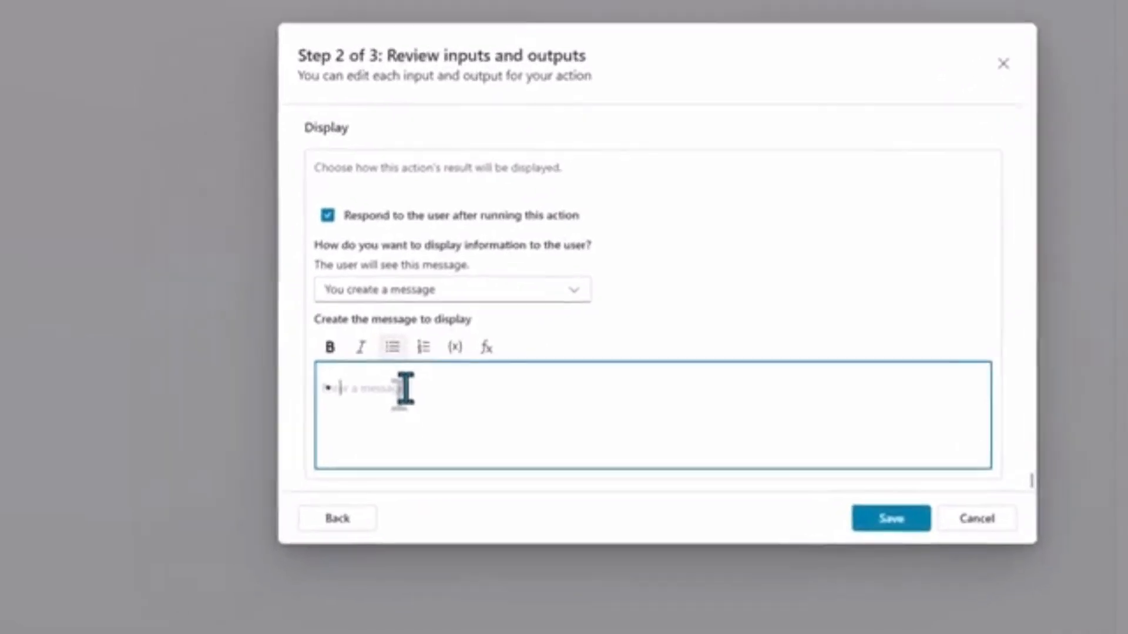
type("DAY:")
left_click(501, 334)
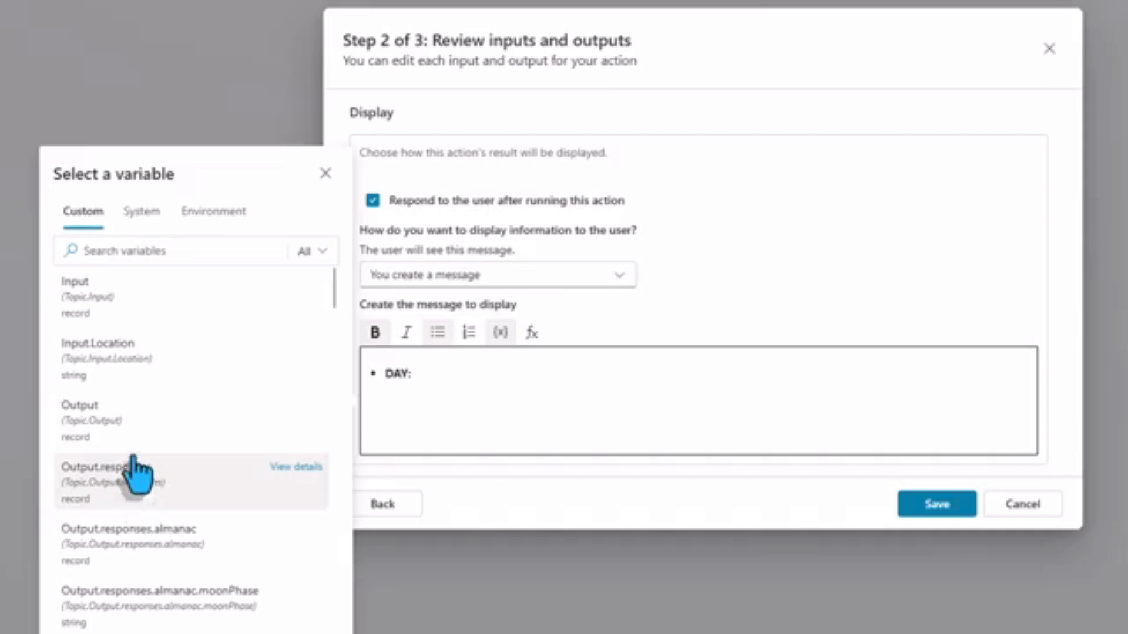
left_click(120, 252)
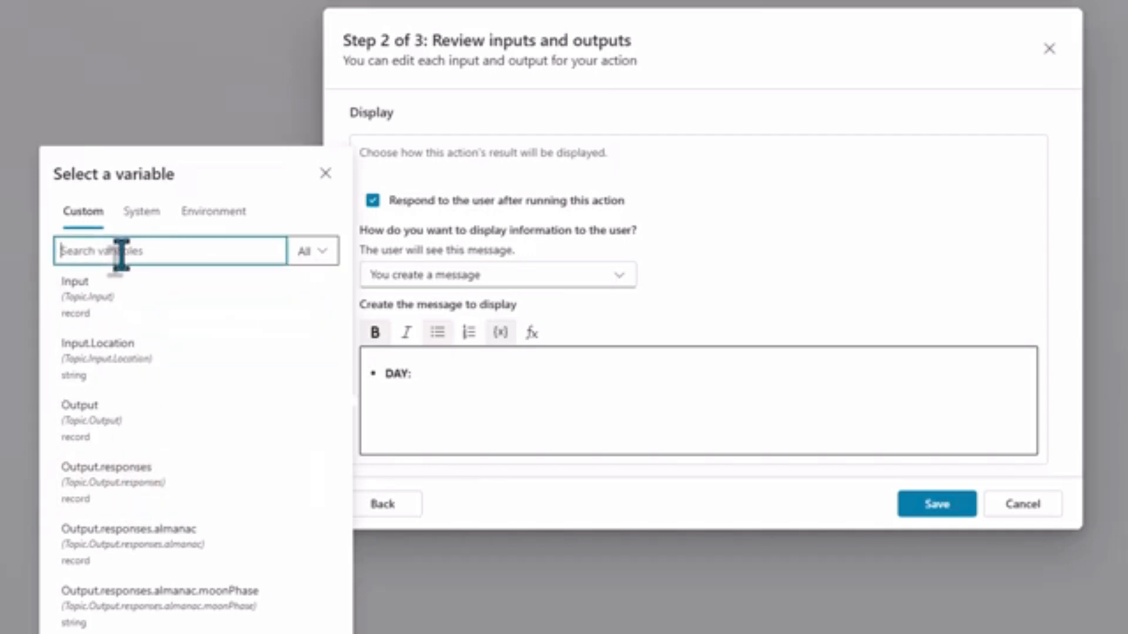
type("SUMMARY")
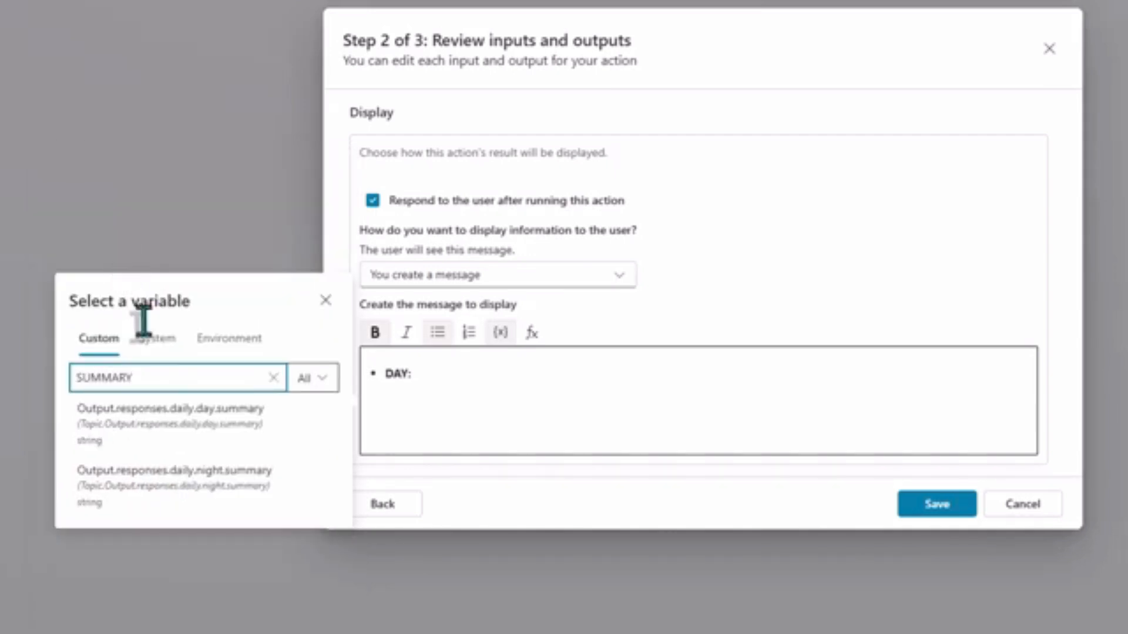
left_click(220, 438)
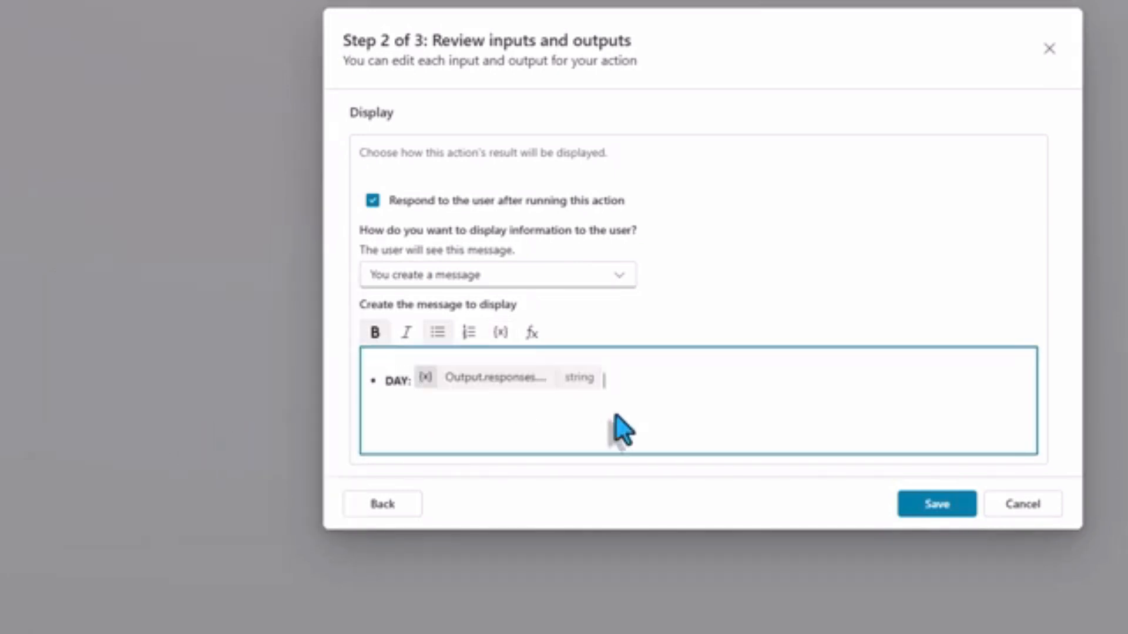
Add a second bullet labelled "NIGHT:" followed by the Output.responses.daily.night.summary variable.
key("Return")
type("NIGHT:")
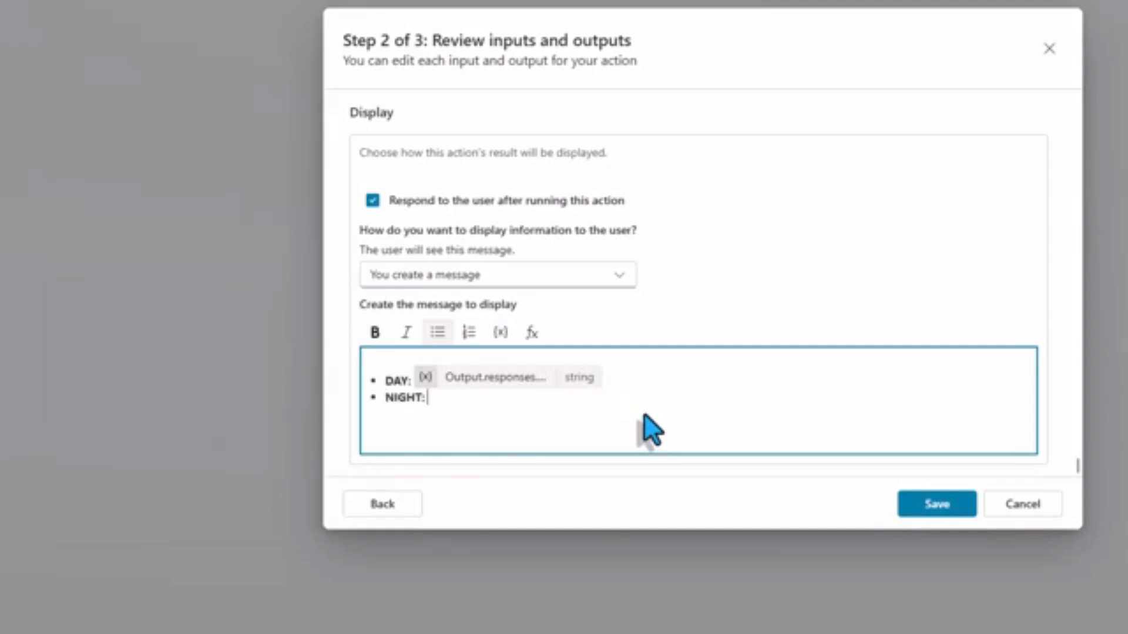
left_click(500, 333)
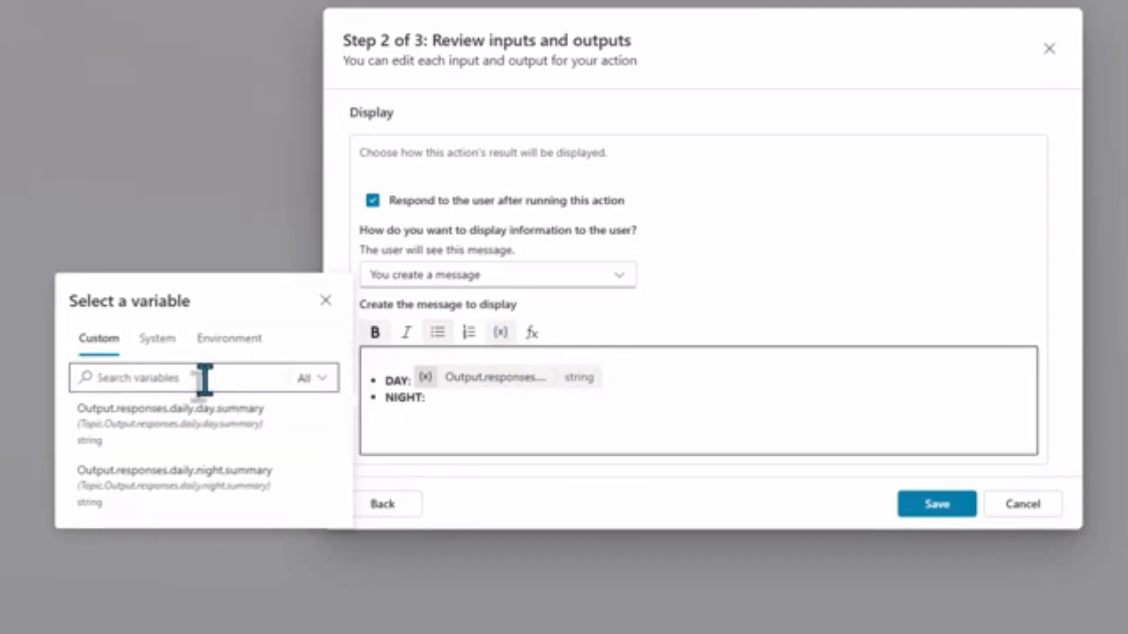
left_click(227, 479)
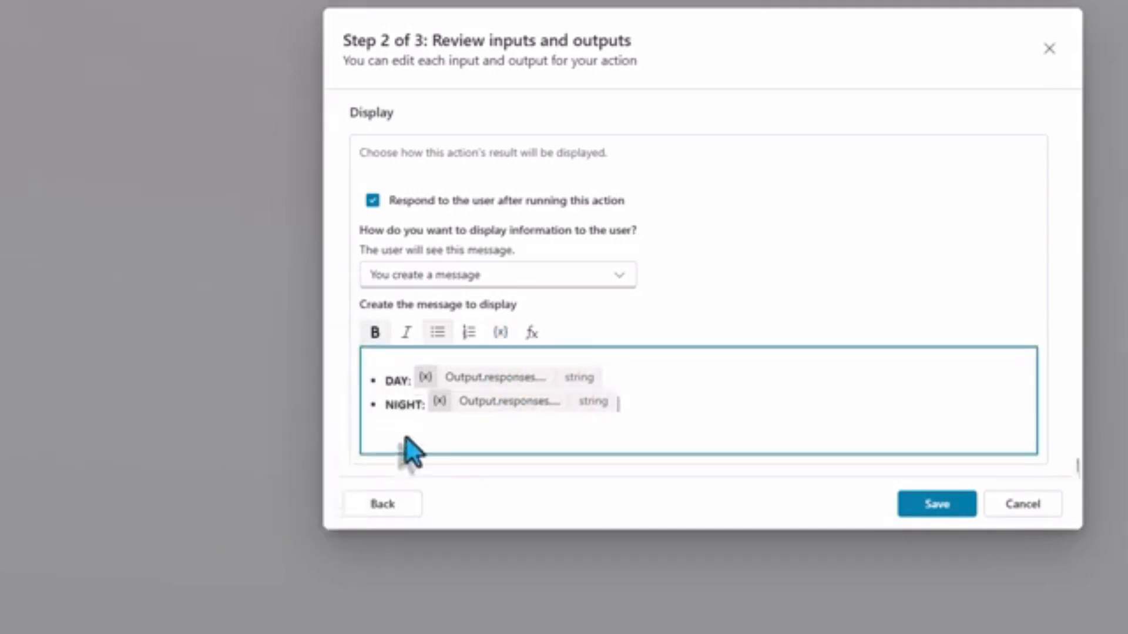
Save the action's inputs and outputs and finish adding the Get forecast for today action.
left_click(950, 509)
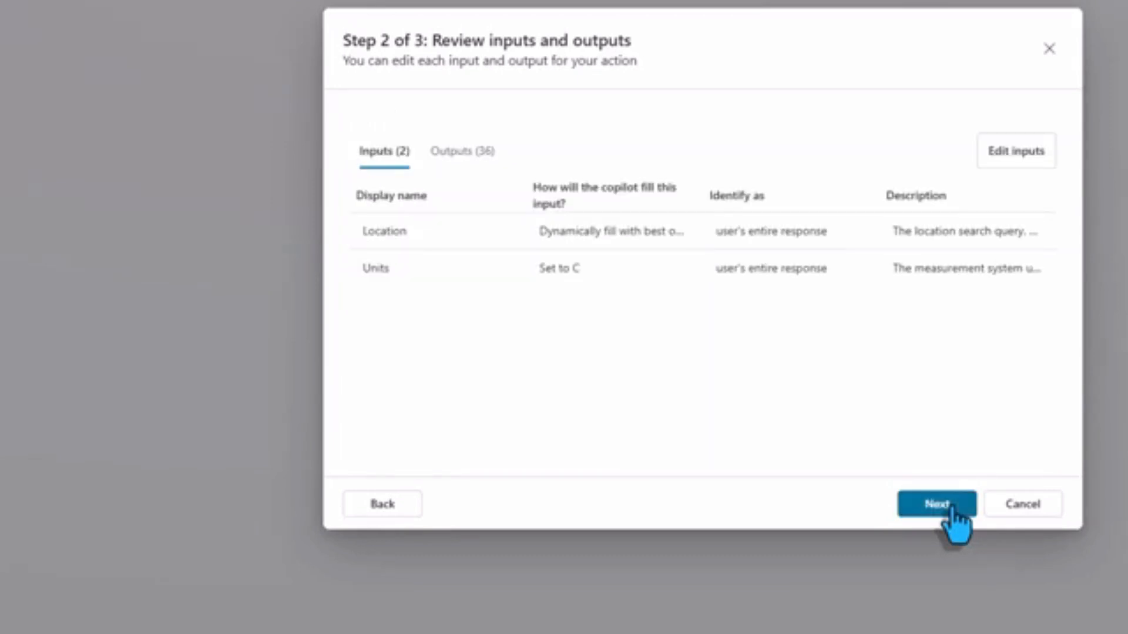
left_click(952, 509)
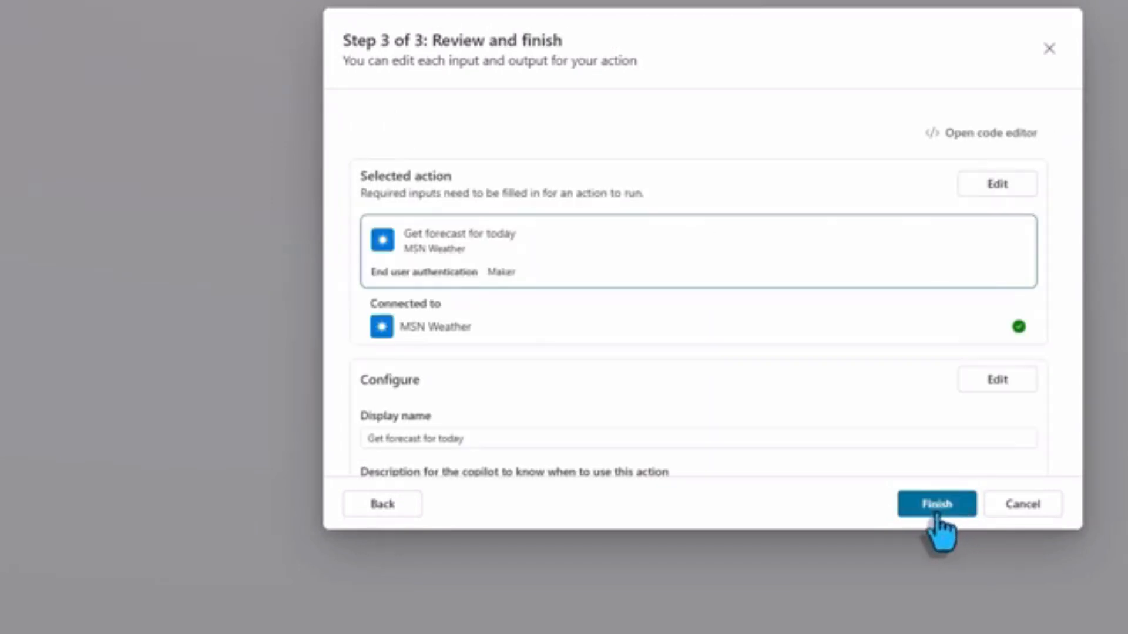
left_click(934, 510)
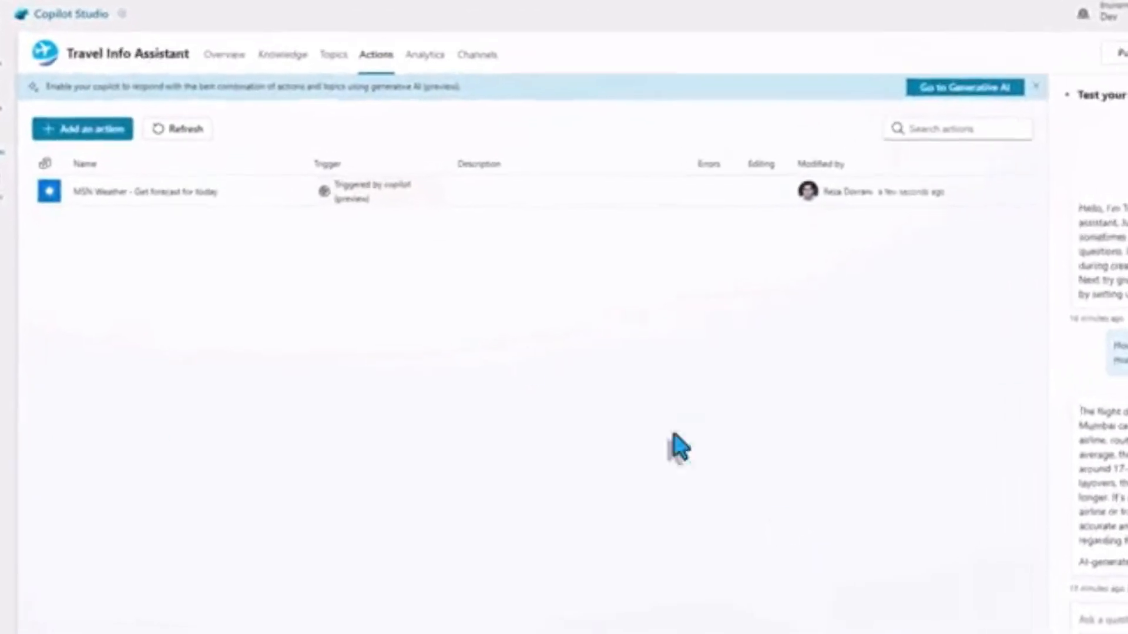
Change how the copilot decides to respond to Generative (preview), save the Generative AI settings and close them.
left_click(385, 192)
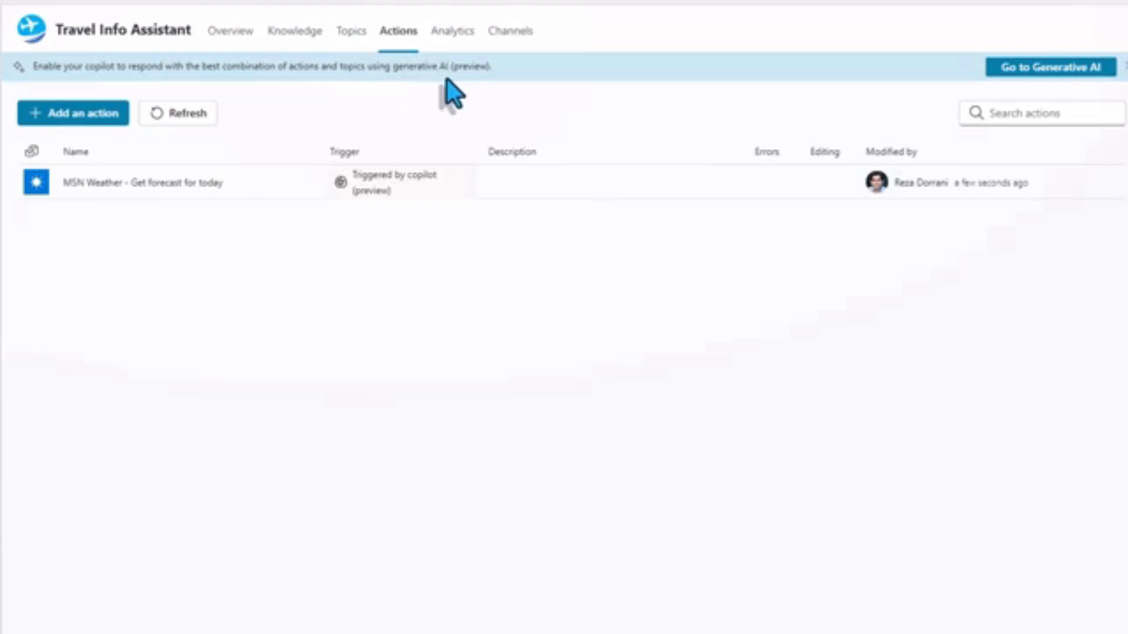
left_click(1040, 70)
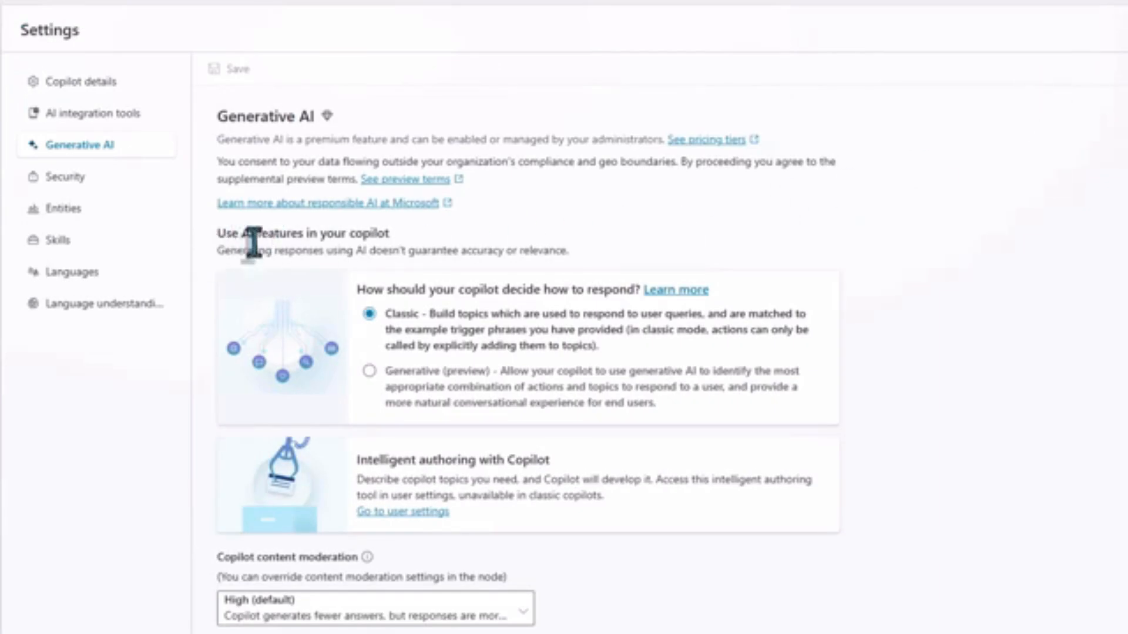
left_click(368, 372)
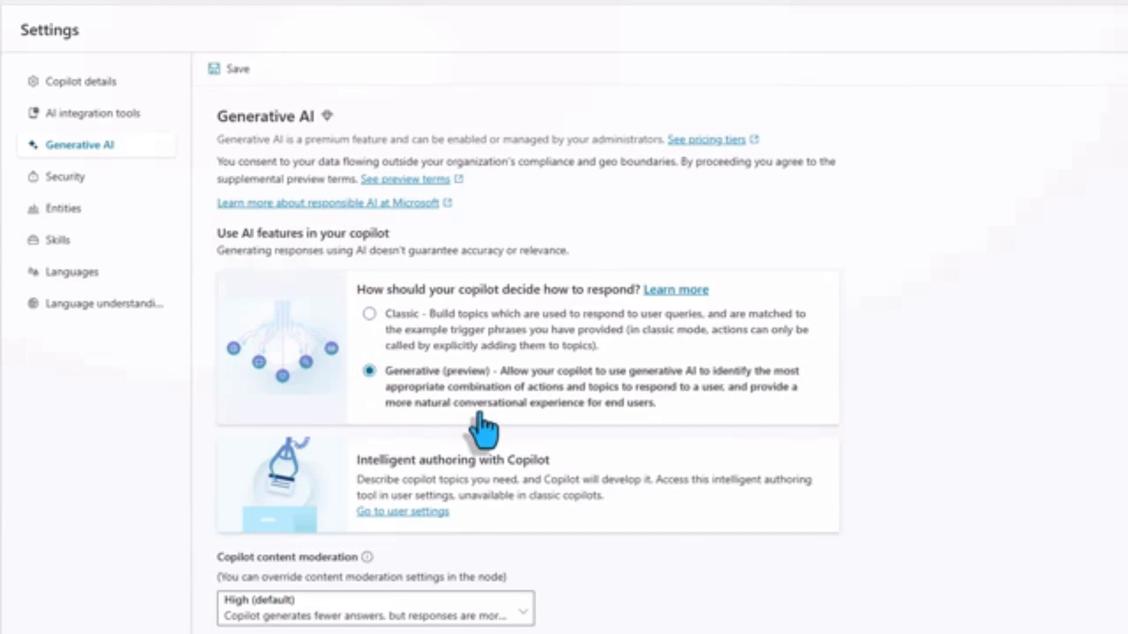
left_click(231, 69)
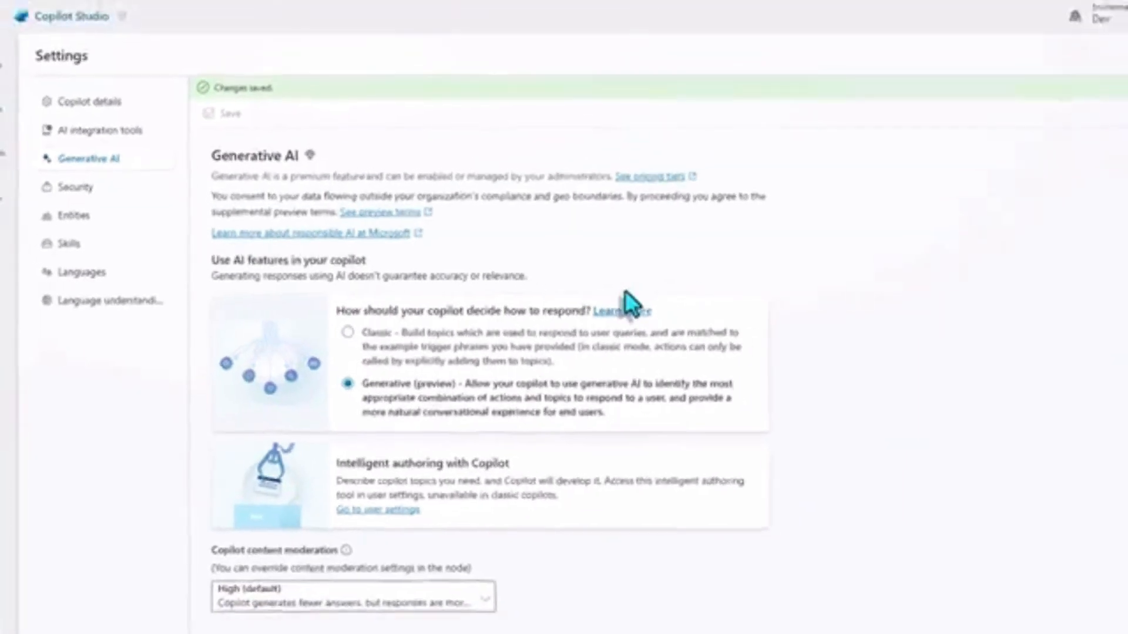
left_click(1100, 97)
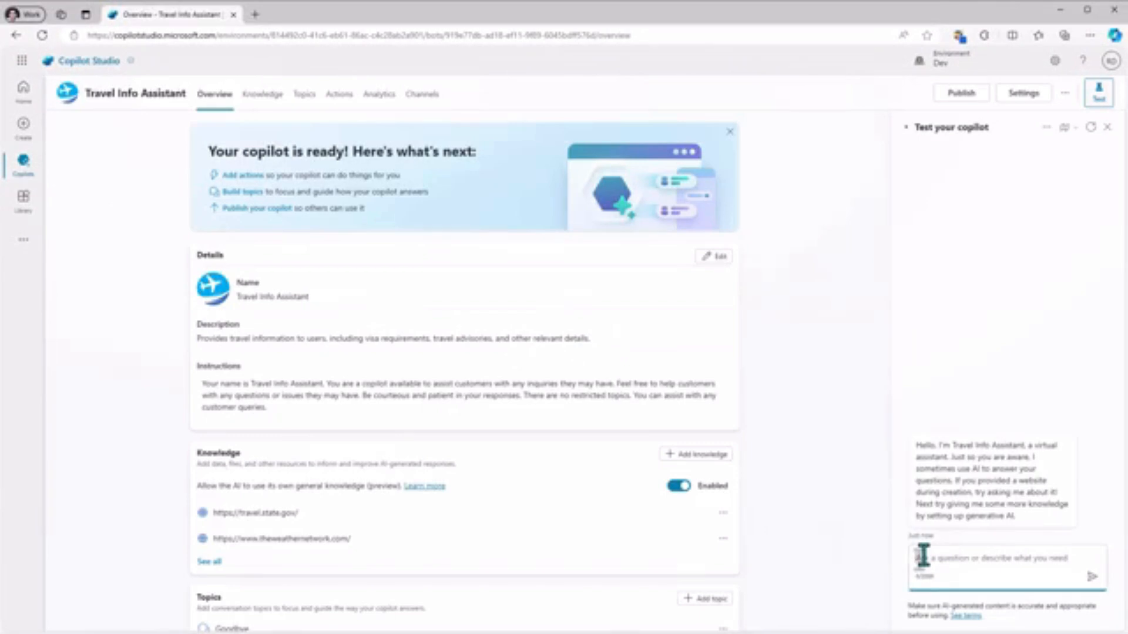
With the conversation map open, ask the test copilot "I need visa requirements for new zealand" and check the cited reference page.
left_click(1065, 128)
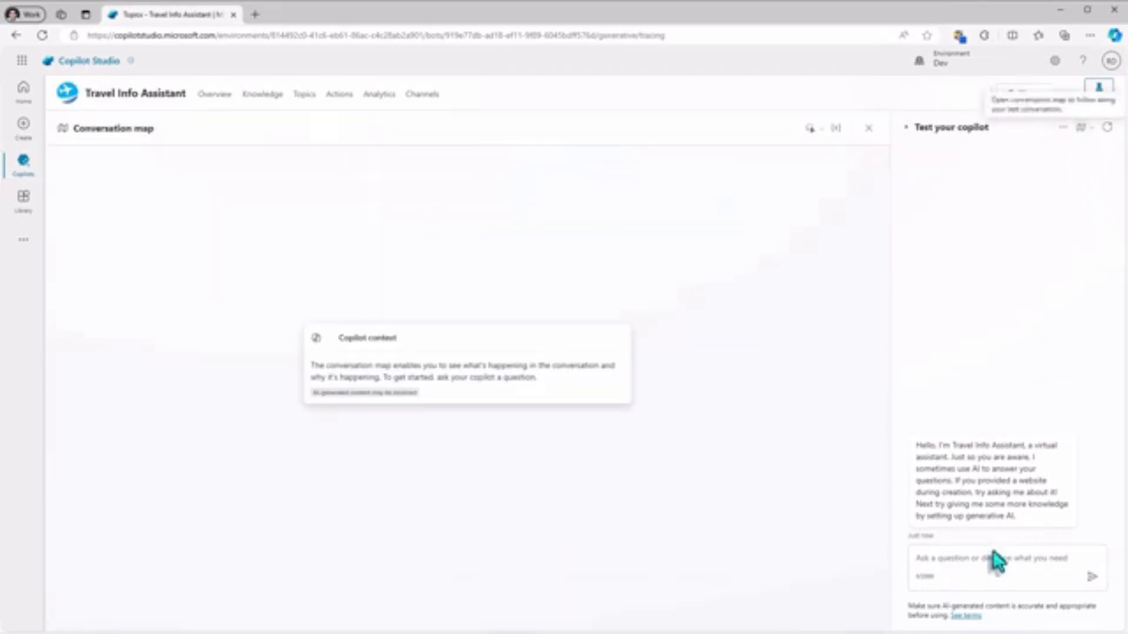
left_click(961, 556)
type("I")
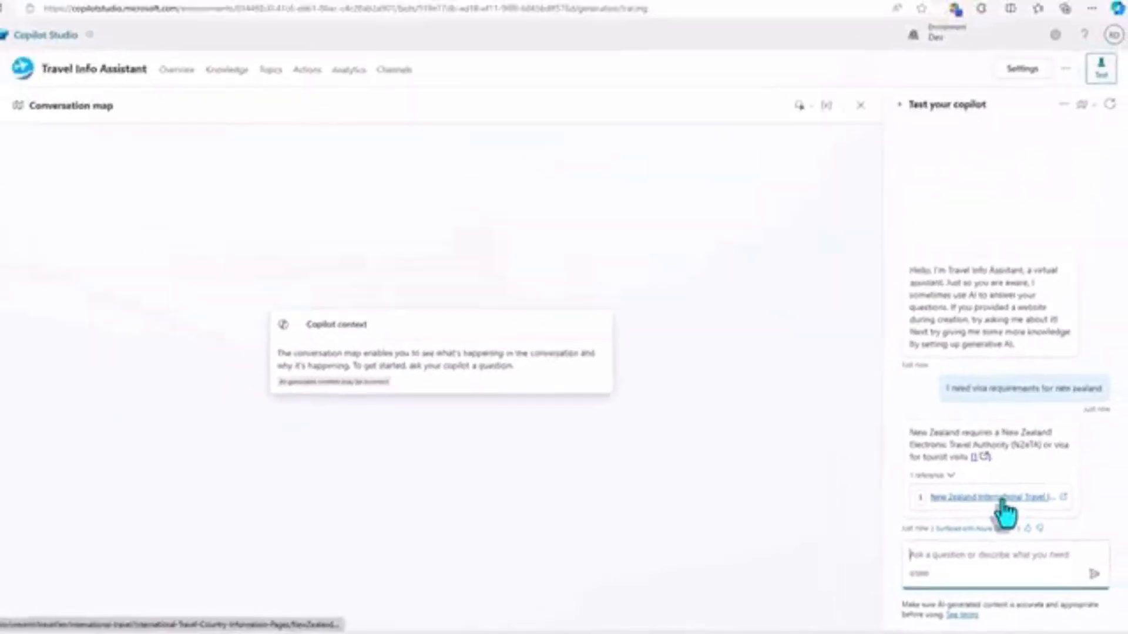
left_click(989, 464)
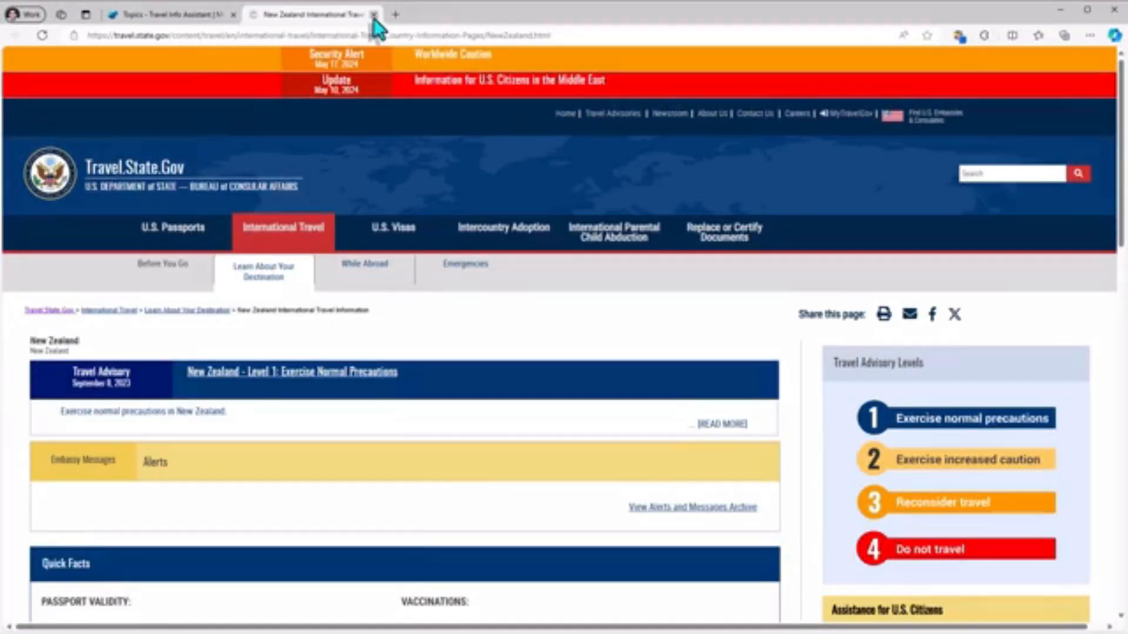
left_click(373, 14)
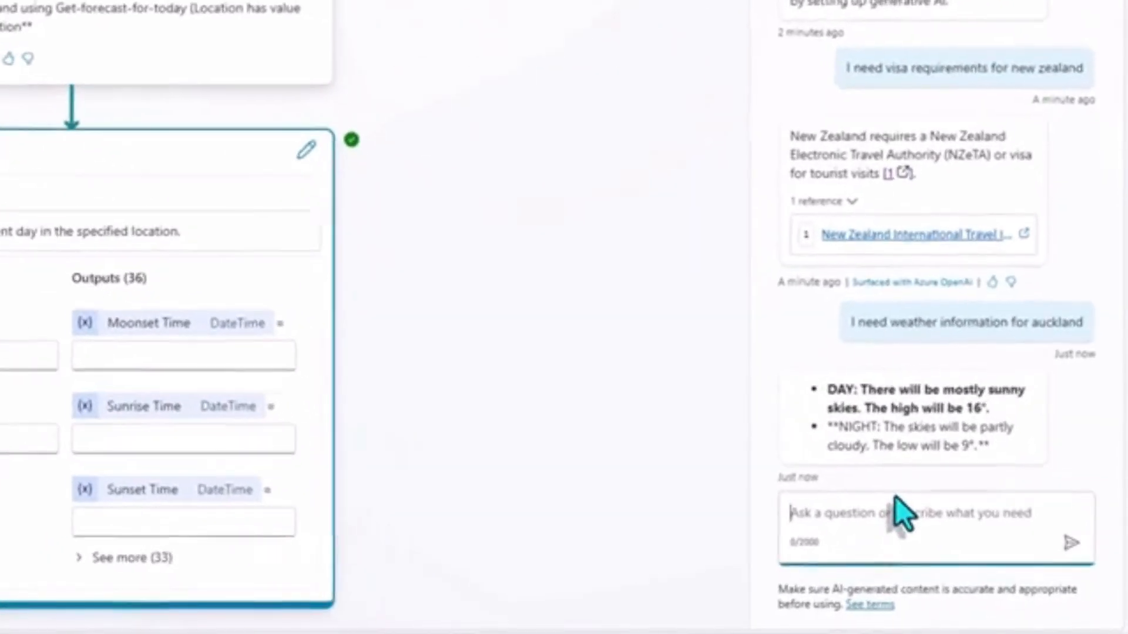
Ask the test copilot "I need 7 day weather info for aukland?" and open the first cited reference.
type("I ne")
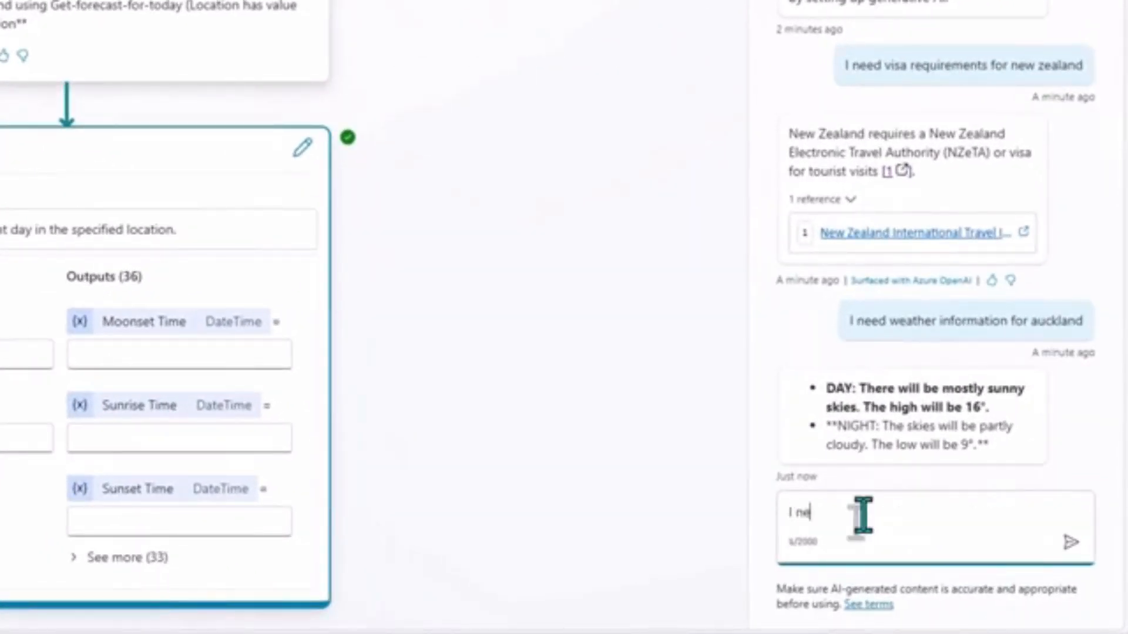
type("ed 7 day weather info for auckland")
key("Return")
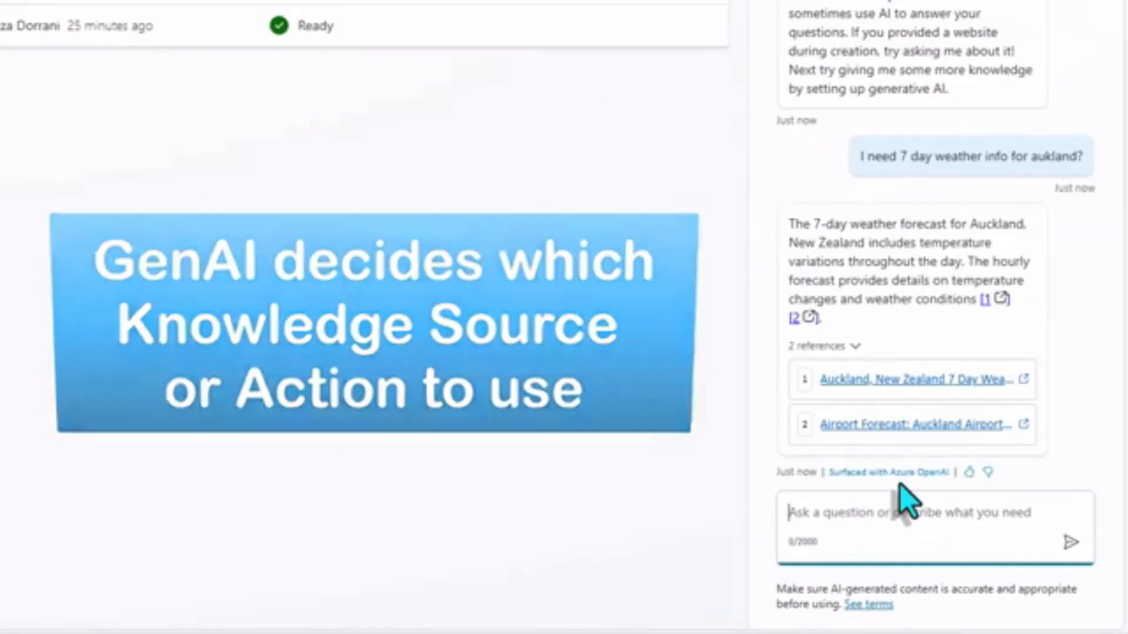
left_click(916, 380)
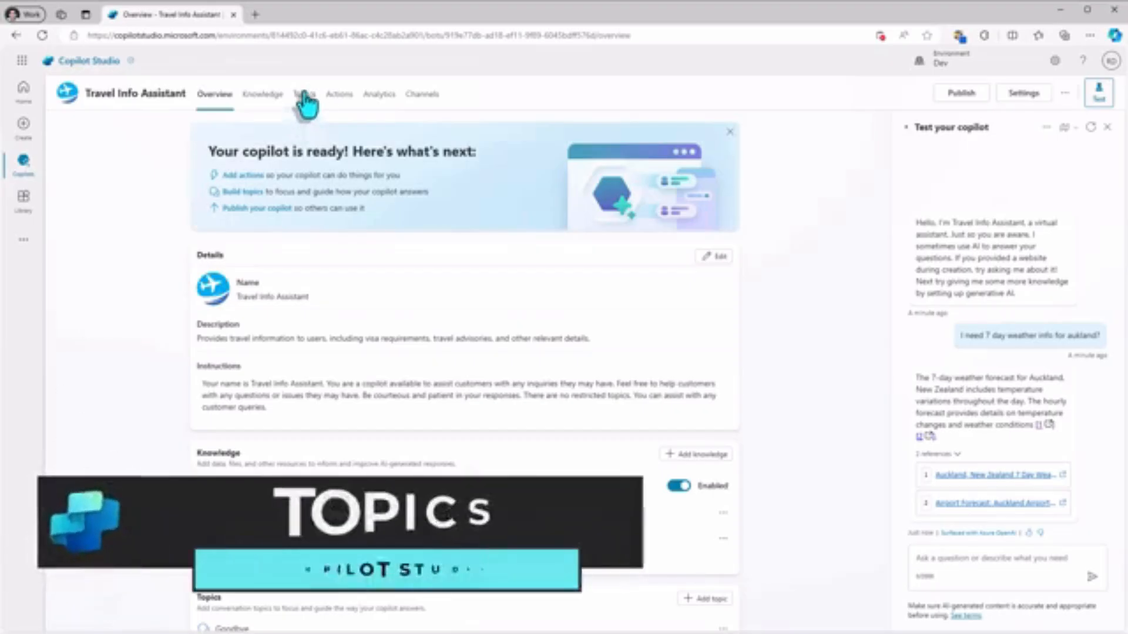
Go to the copilot's topics and create a new topic from blank.
left_click(303, 94)
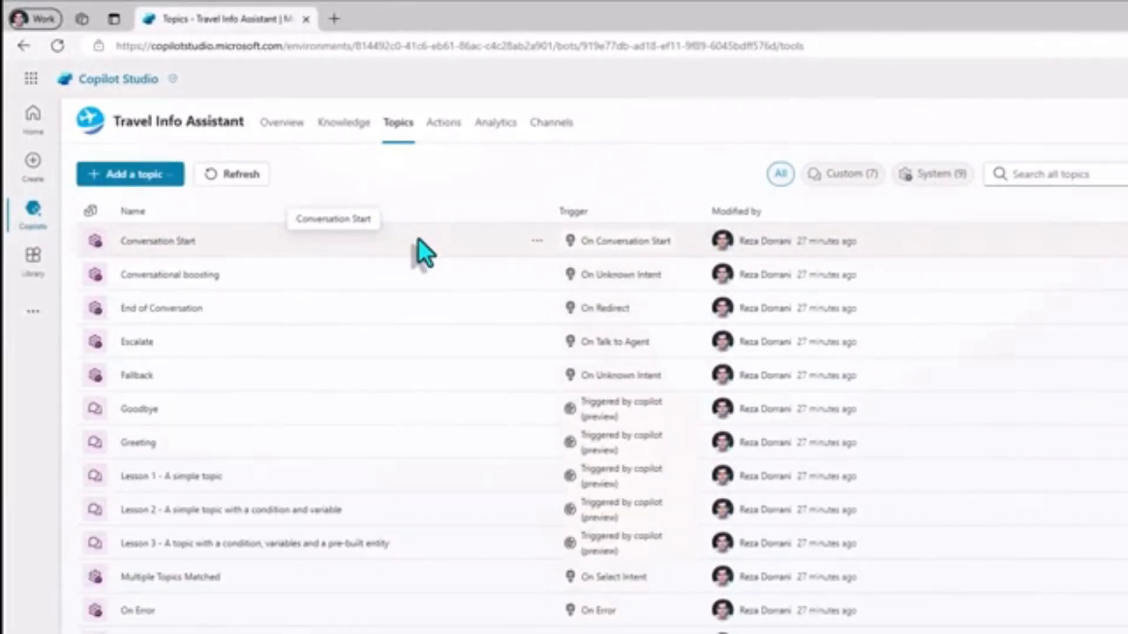
left_click(144, 185)
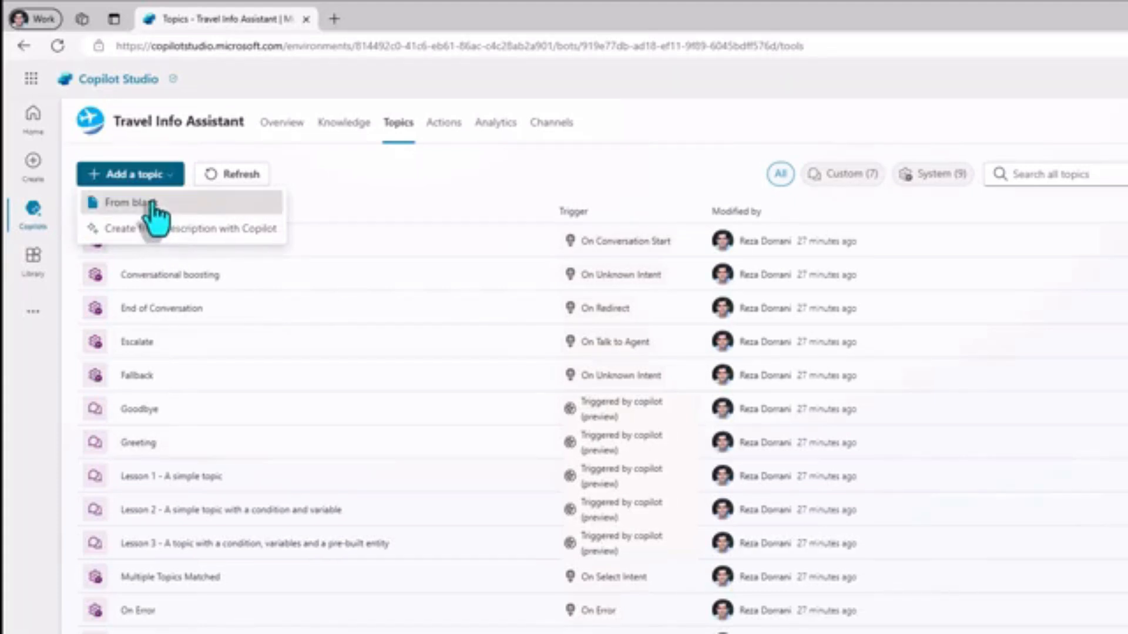
left_click(153, 205)
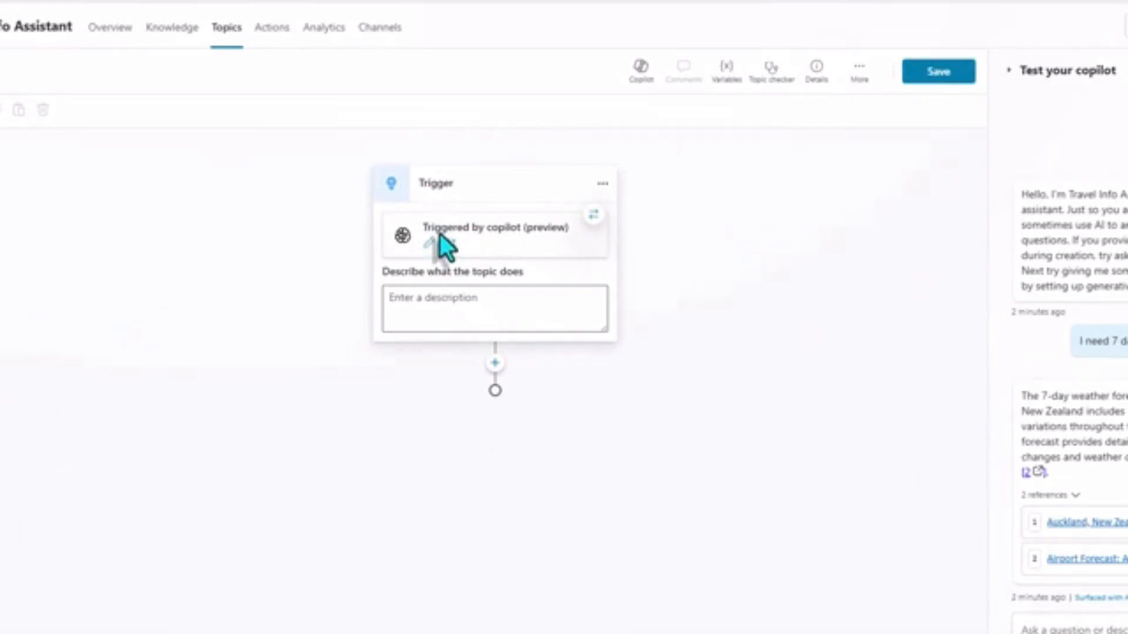
Describe the new topic's trigger as "Provides information about discount codes offered for travel to specific countries".
left_click(470, 304)
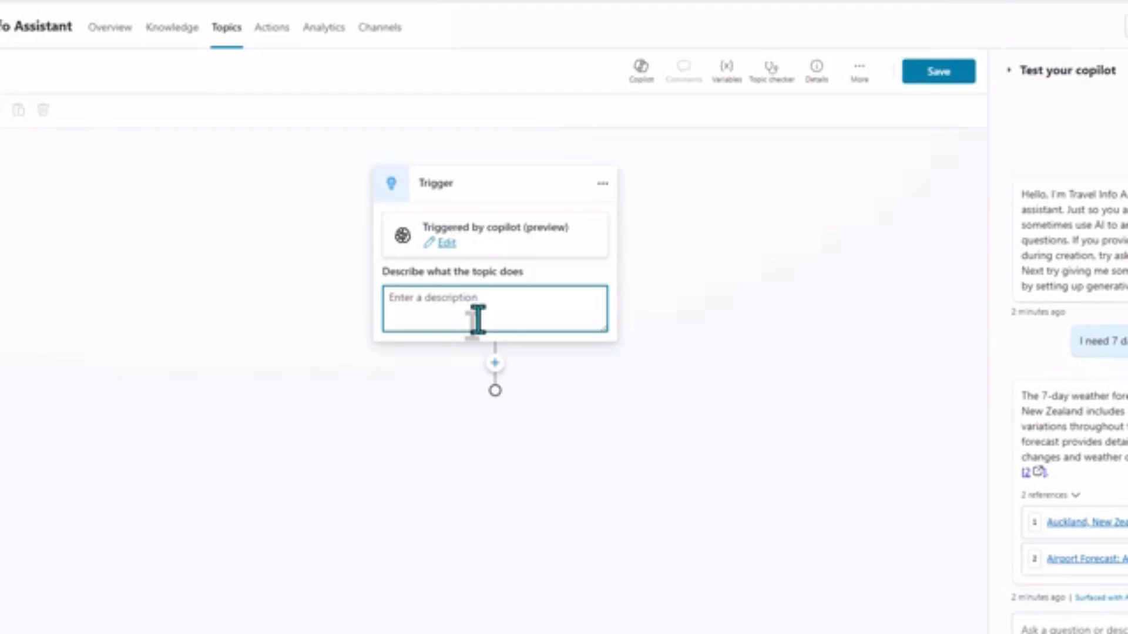
type("Provides information about discount codes offered for travel to specific countries")
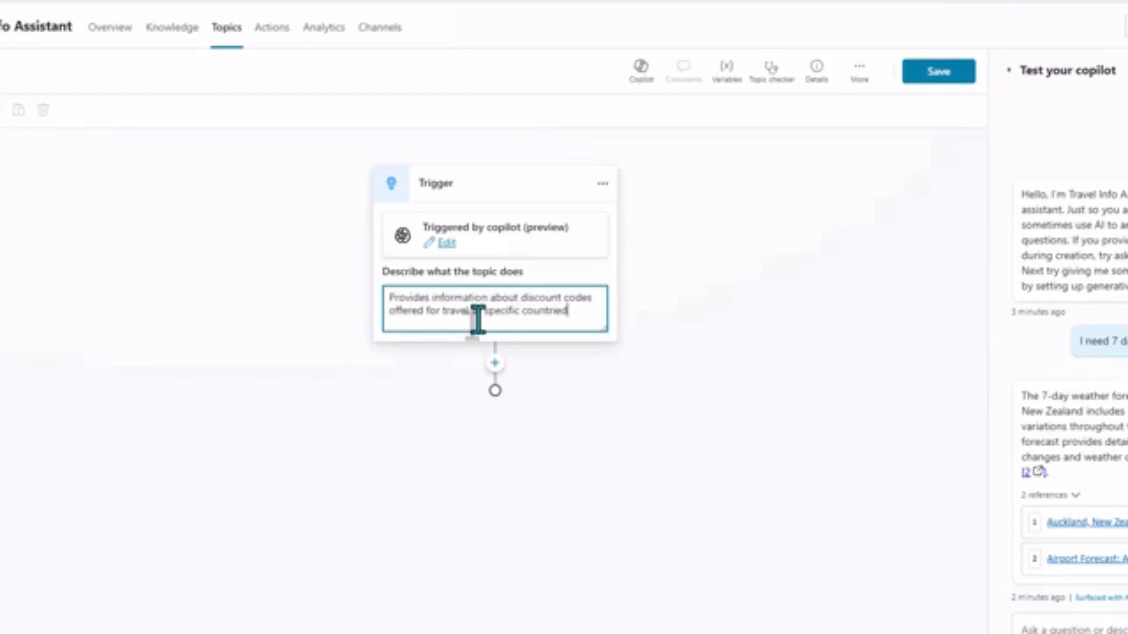
left_click(580, 349)
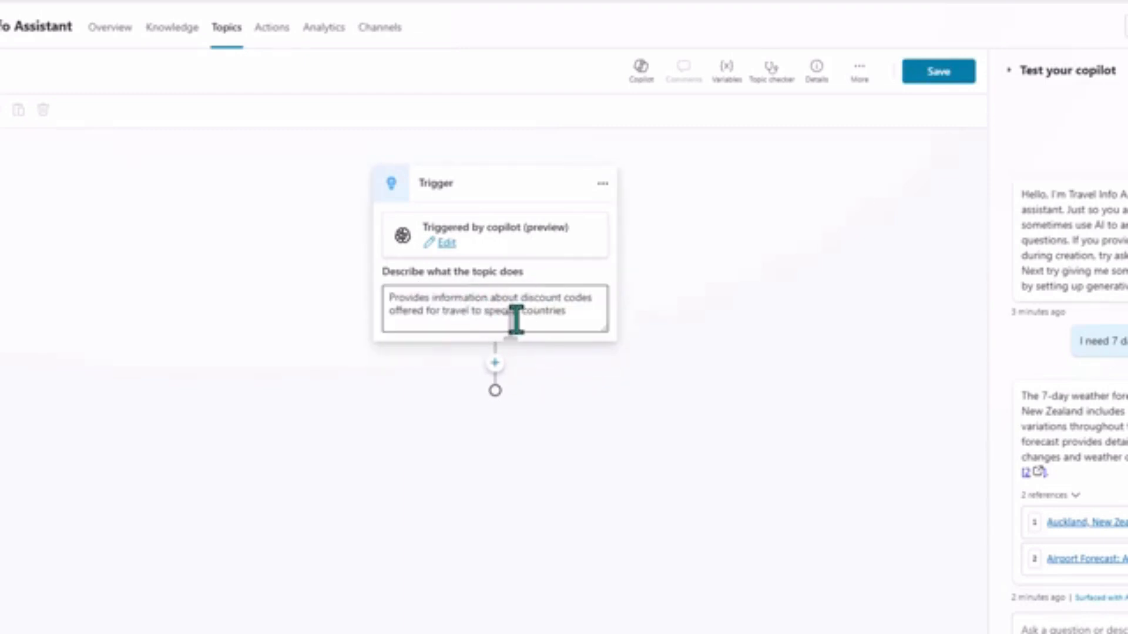
Add a question after the trigger that asks "Which country to check discount code for?".
left_click(495, 363)
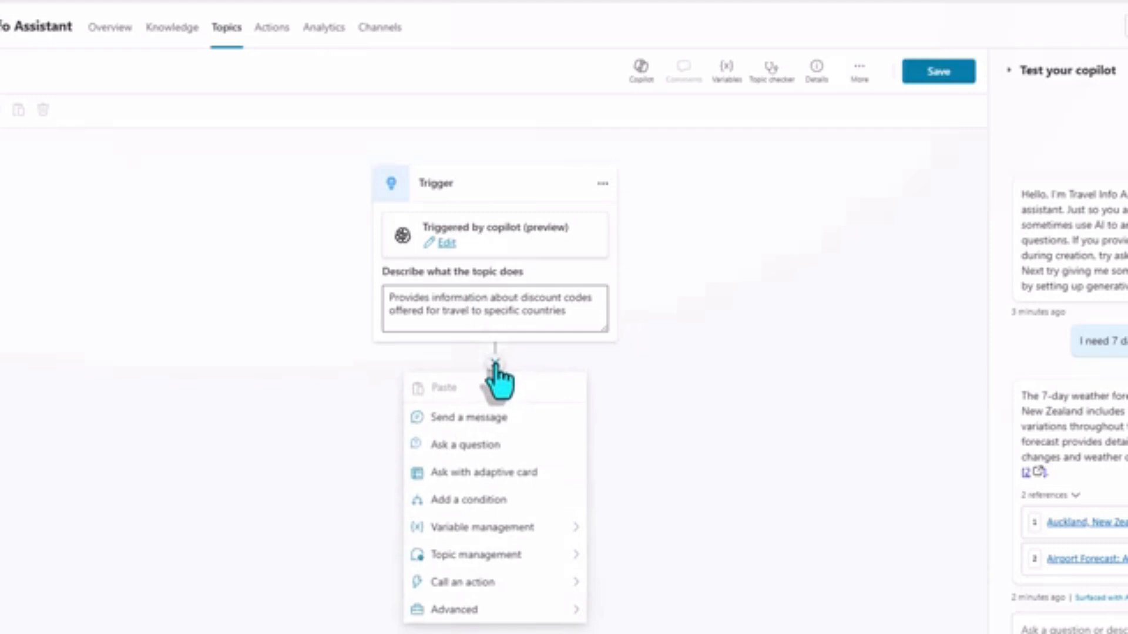
left_click(483, 441)
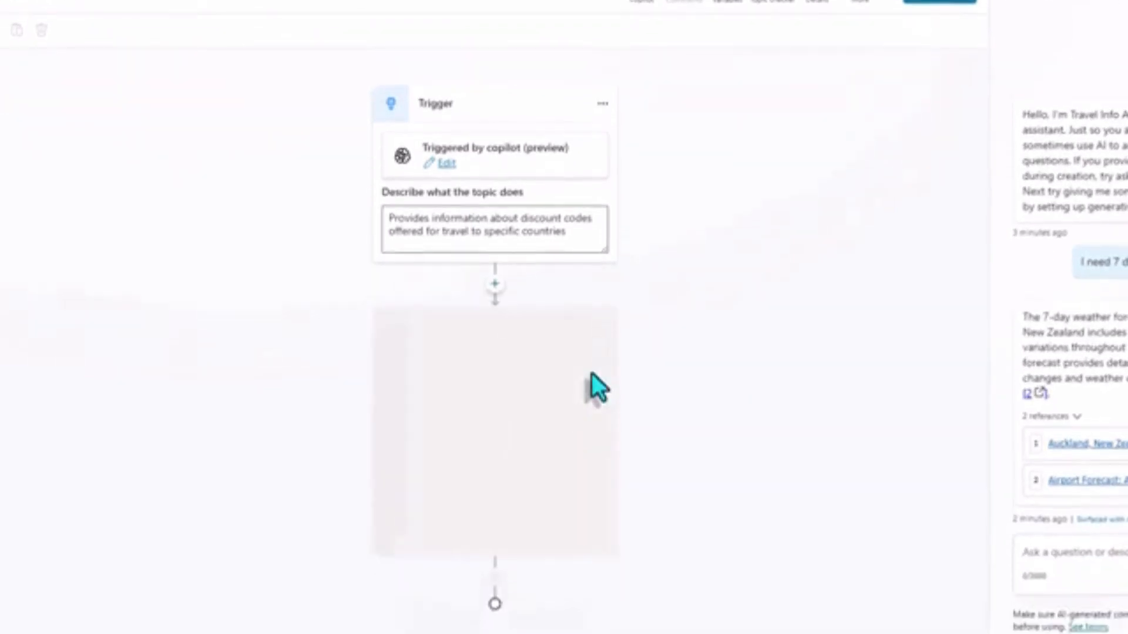
type("Which country to check discount code for?")
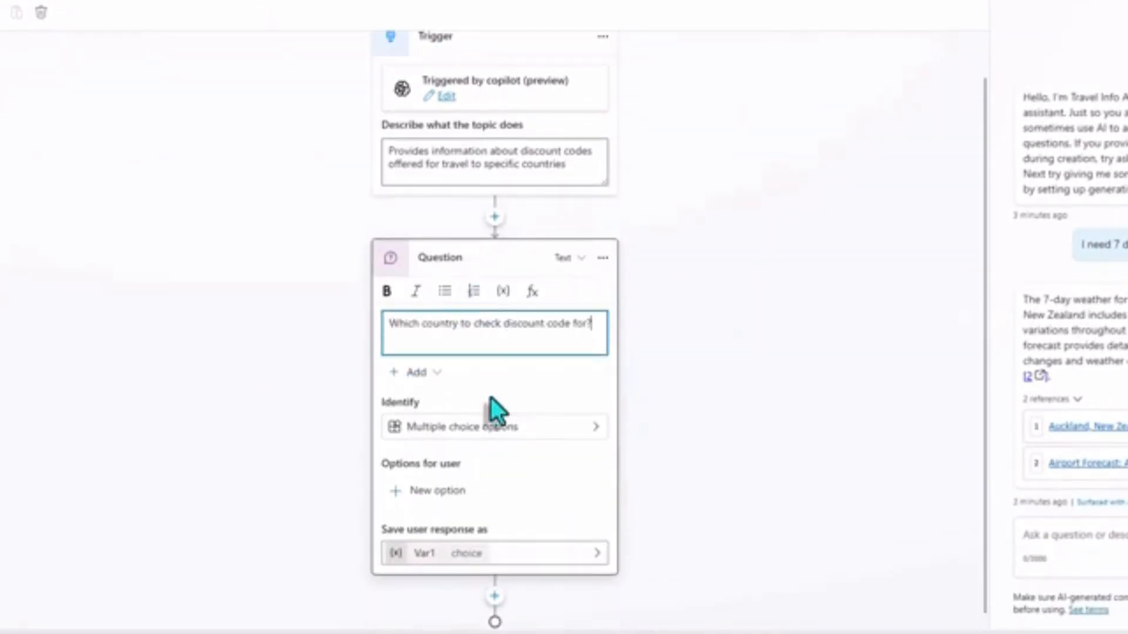
Set the question to identify the prebuilt "Country or region" entity in the answer.
left_click(500, 411)
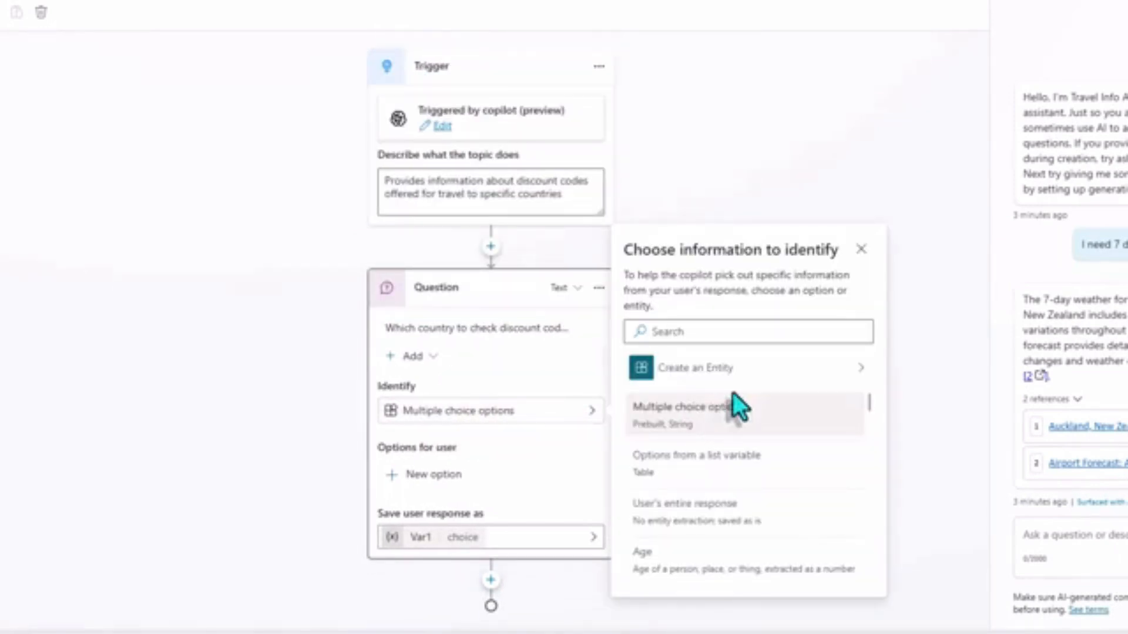
scroll(731, 469, "down", 1)
scroll(731, 461, "up", 1)
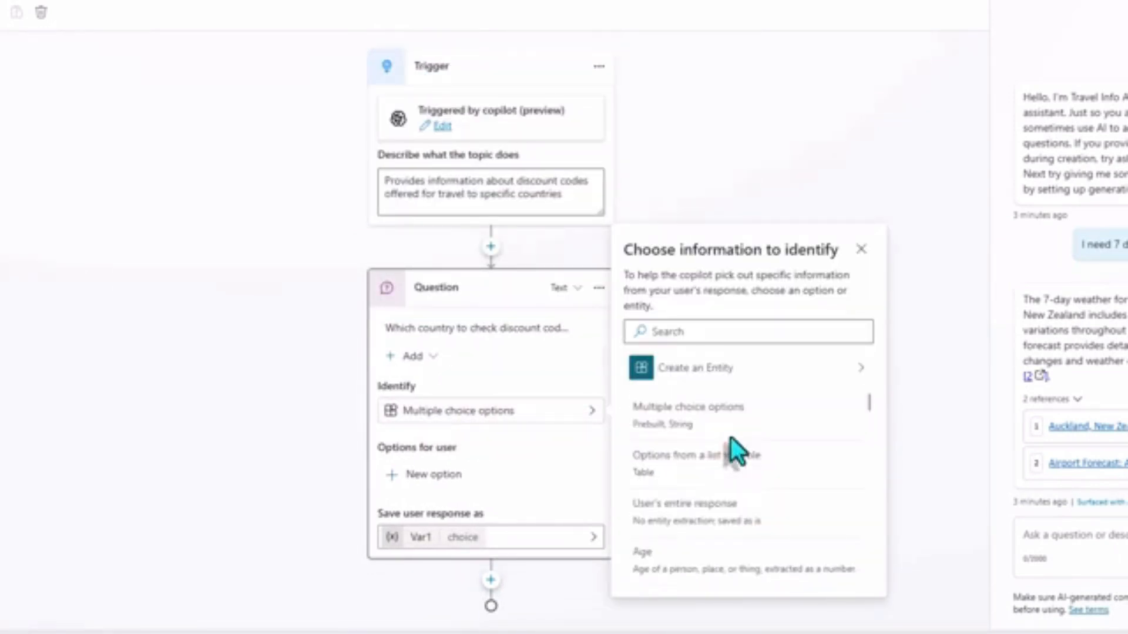
scroll(828, 411, "down", 1)
left_click(694, 332)
type("country")
left_click(718, 416)
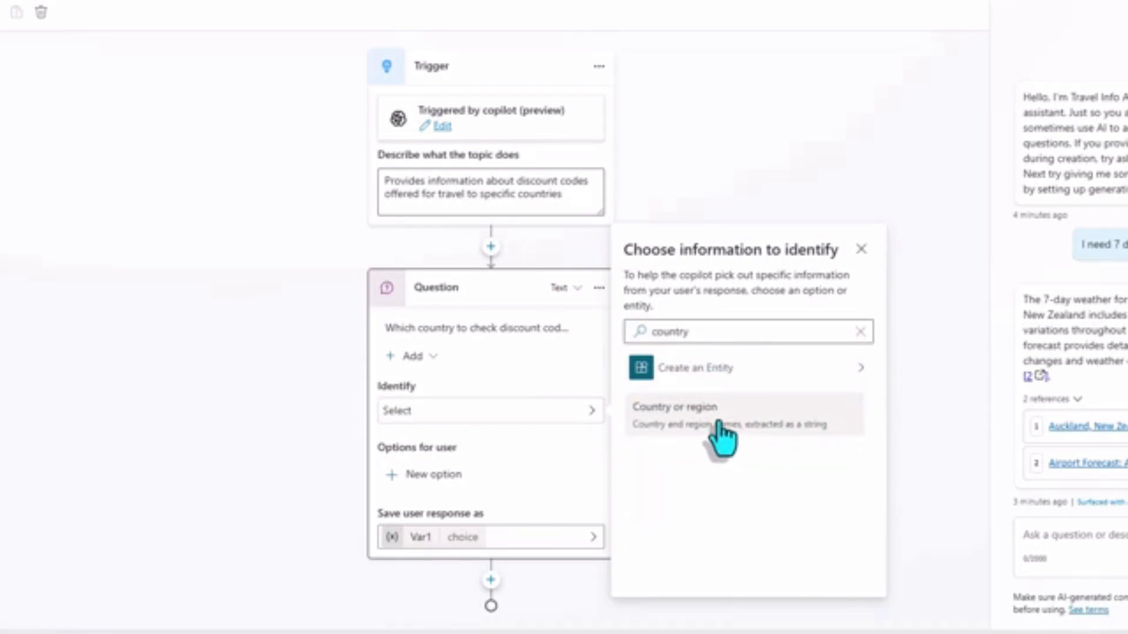
left_click(718, 423)
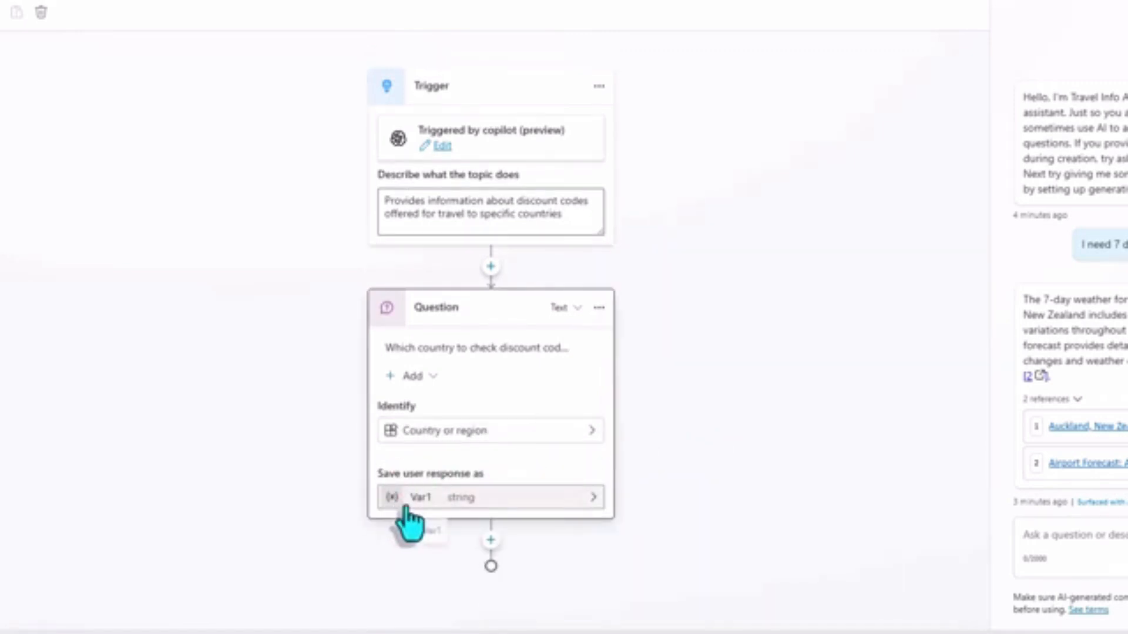
Rename the variable that stores the question's answer to varResponse.
left_click(416, 499)
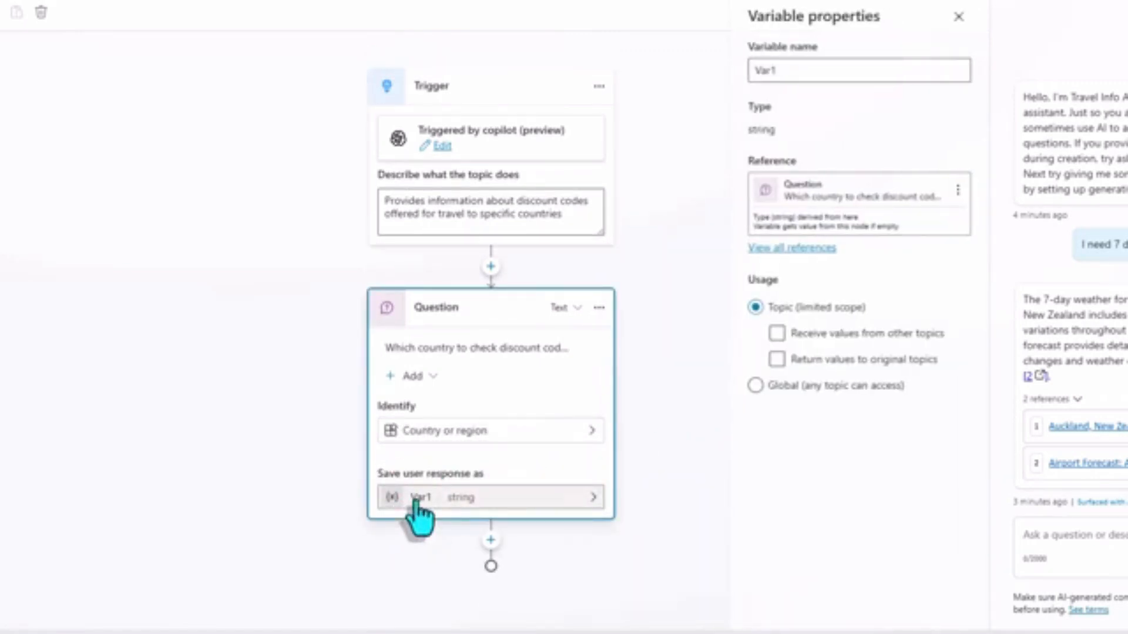
double_click(793, 70)
type("varResponse")
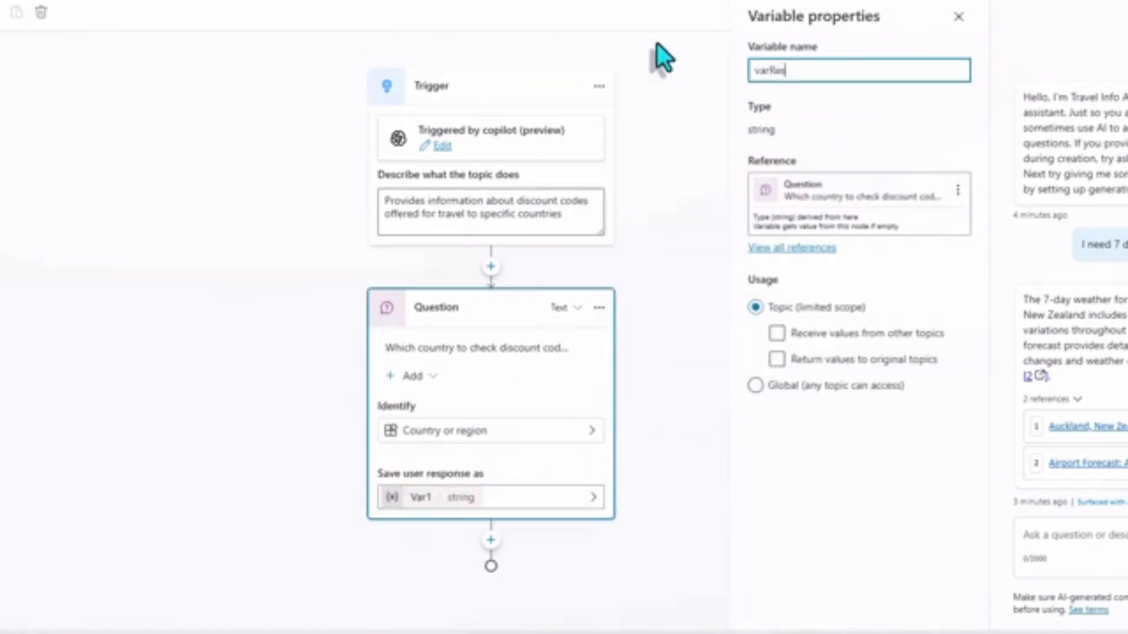
left_click(962, 20)
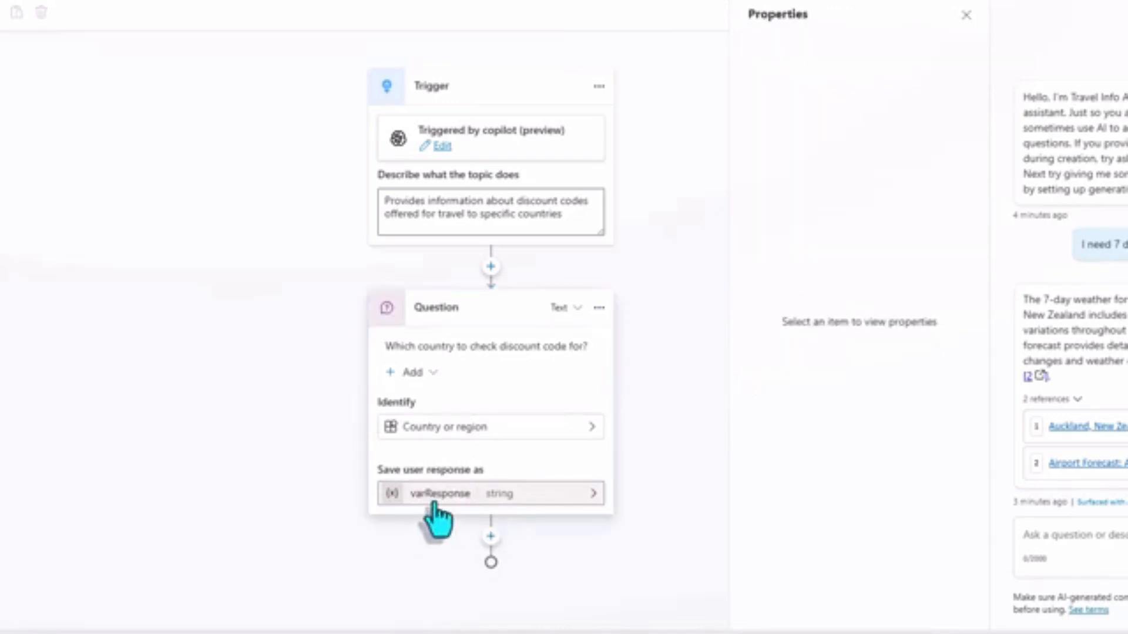
Add a condition after the question that checks whether varResponse is equal to India.
left_click(490, 536)
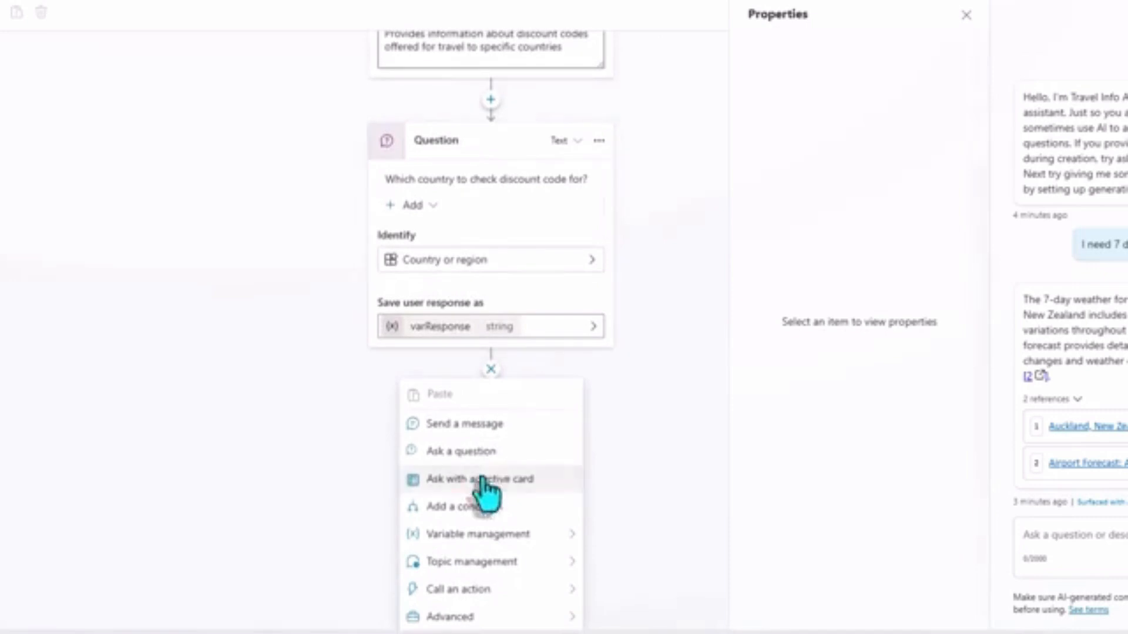
left_click(478, 512)
scroll(347, 431, "down", 4)
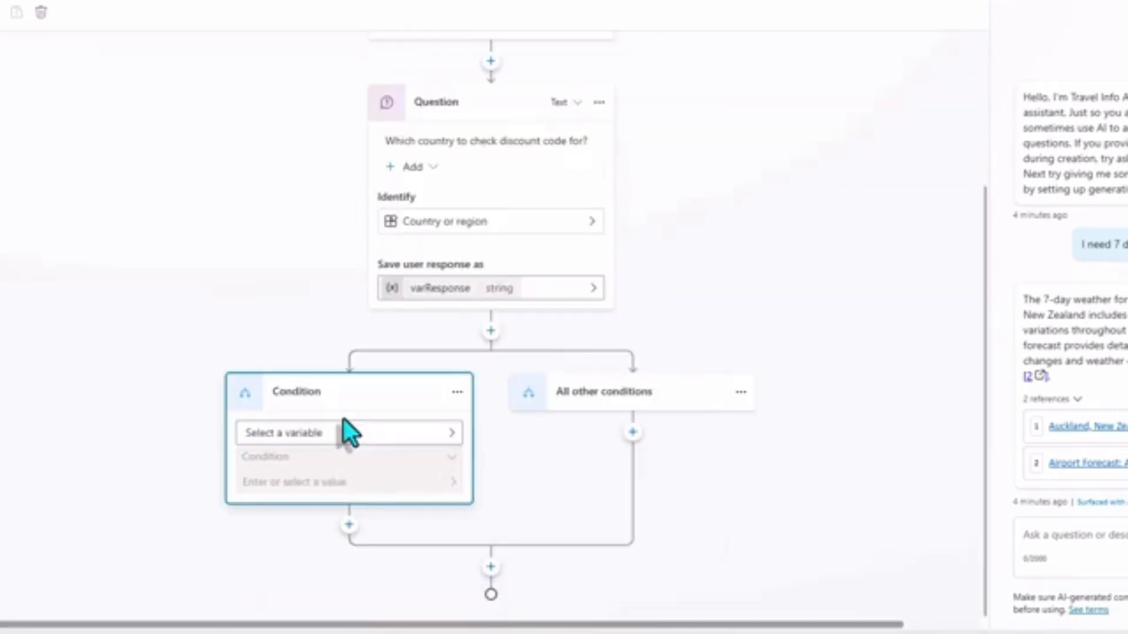
left_click(330, 435)
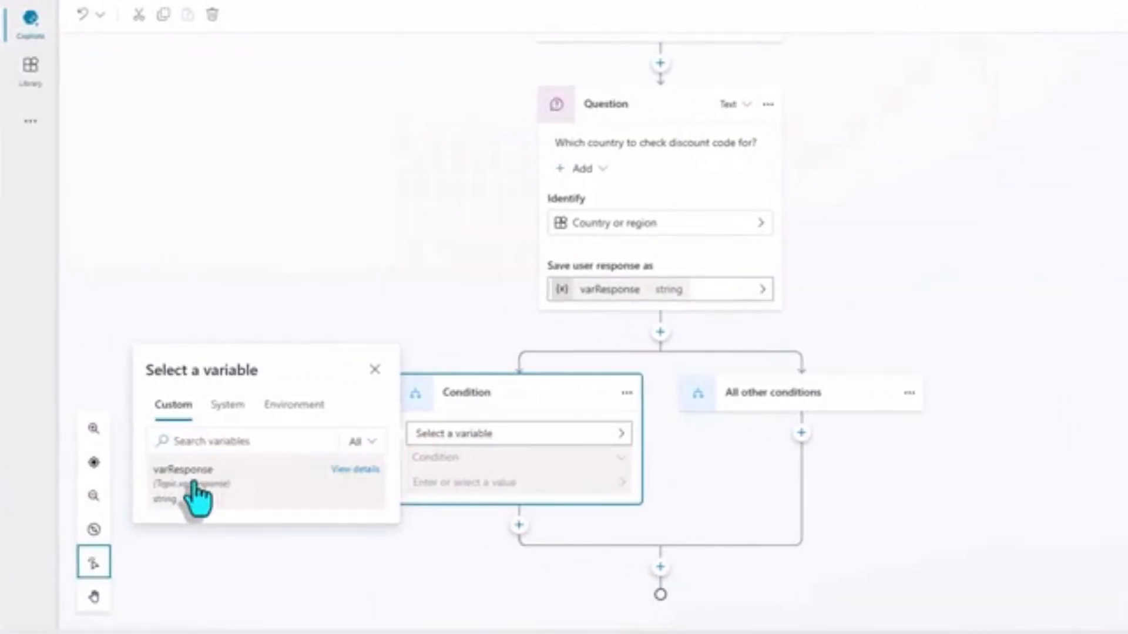
left_click(197, 488)
scroll(396, 295, "down", 1)
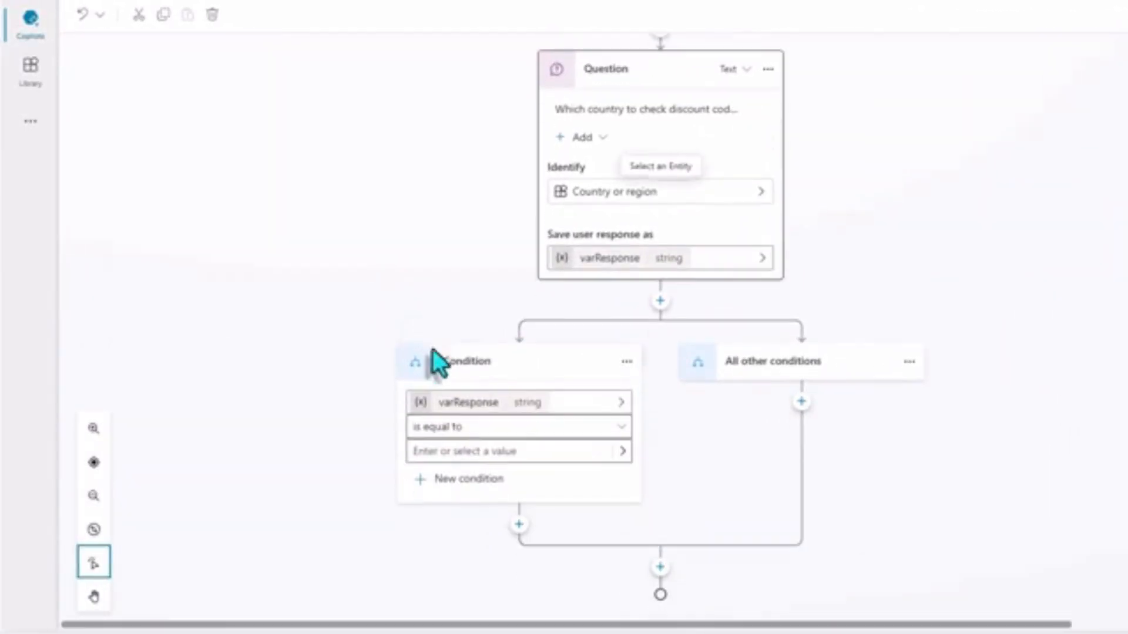
left_click(469, 451)
type("India")
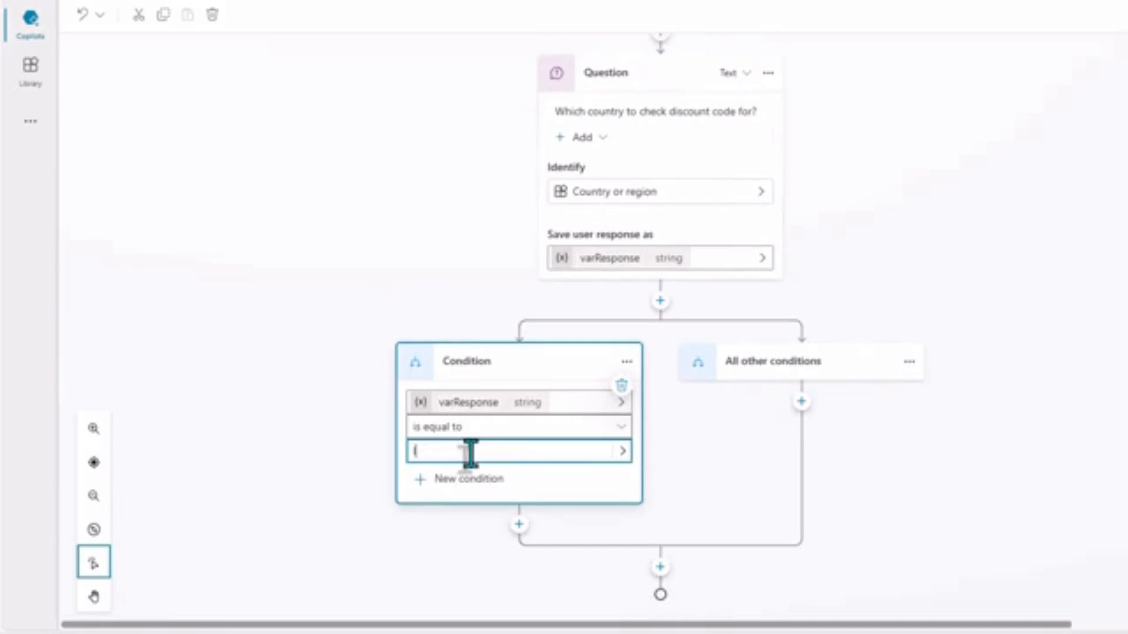
Add an Or criterion to the same condition so it also matches varResponse is equal to Australia.
scroll(430, 473, "down", 2)
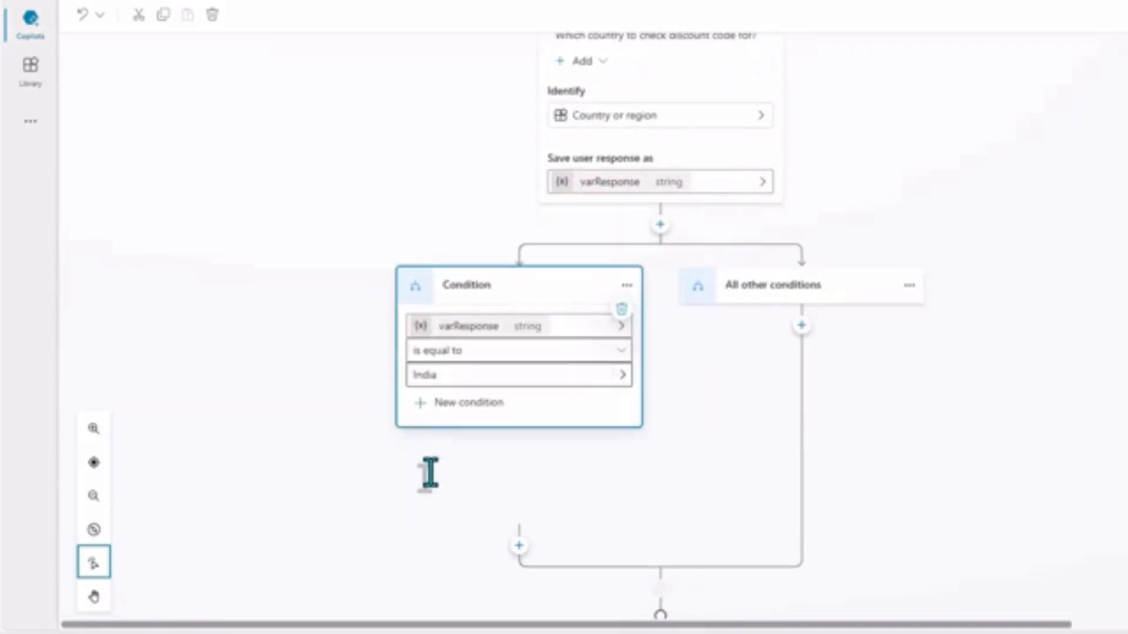
left_click(431, 477)
left_click(432, 477)
left_click(427, 532)
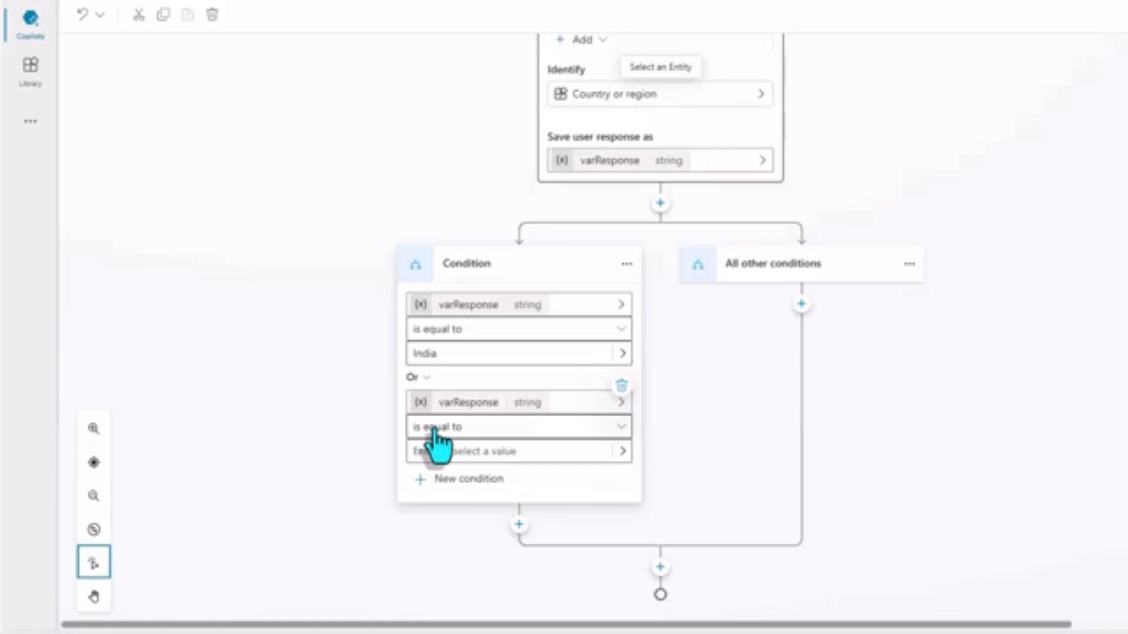
left_click(438, 452)
type("Australia")
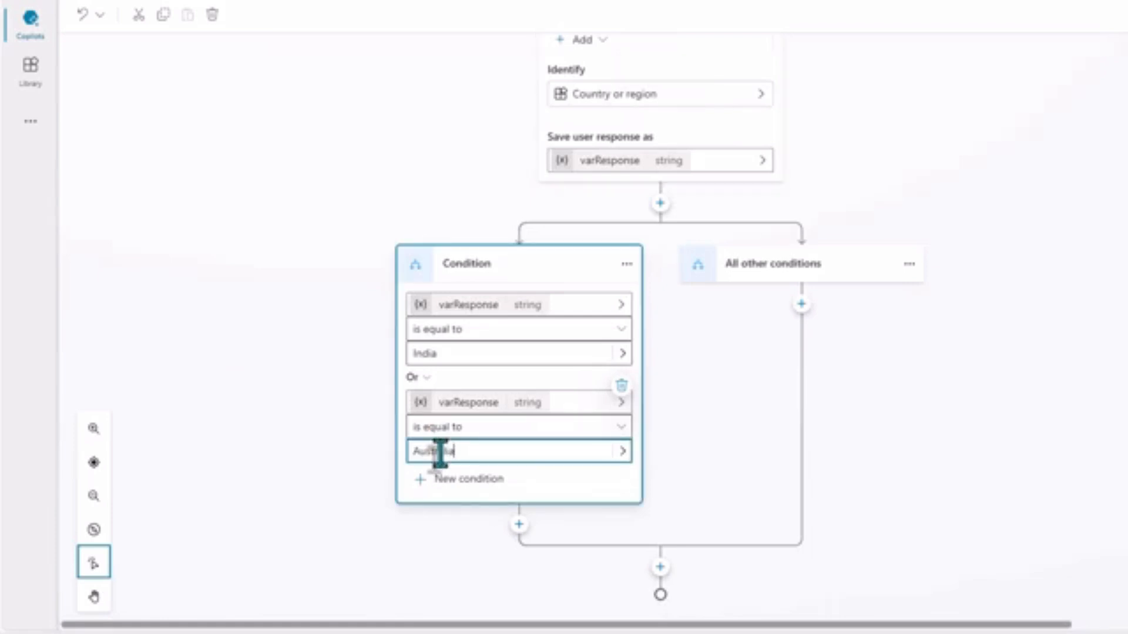
Under the India or Australia condition, add a message reading "Discount info" with a basic card attached.
left_click(519, 525)
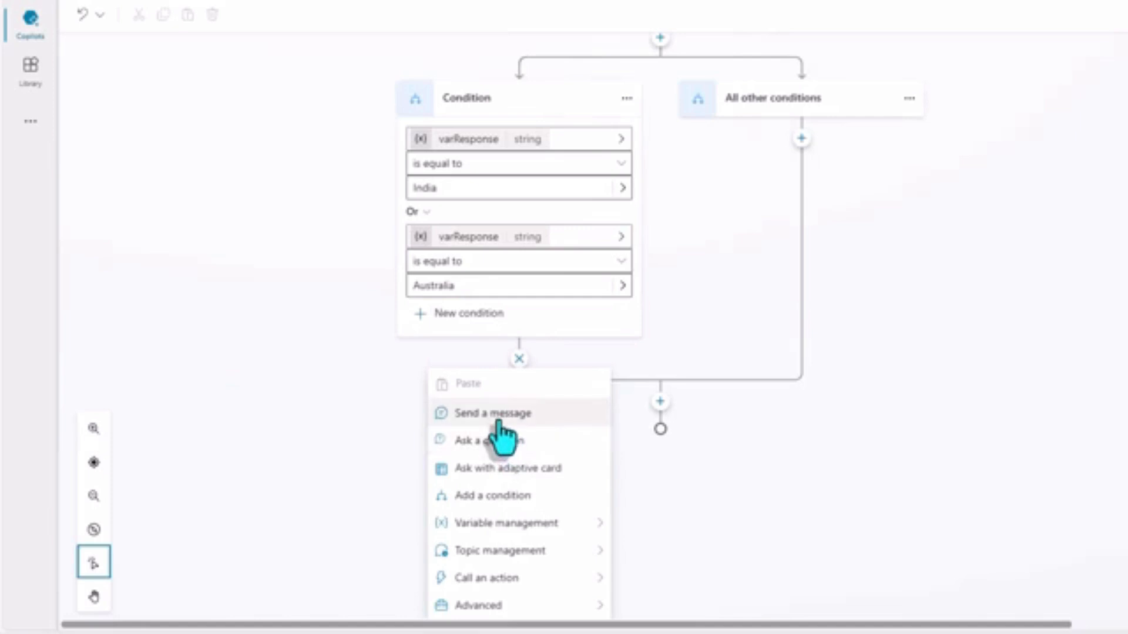
left_click(501, 411)
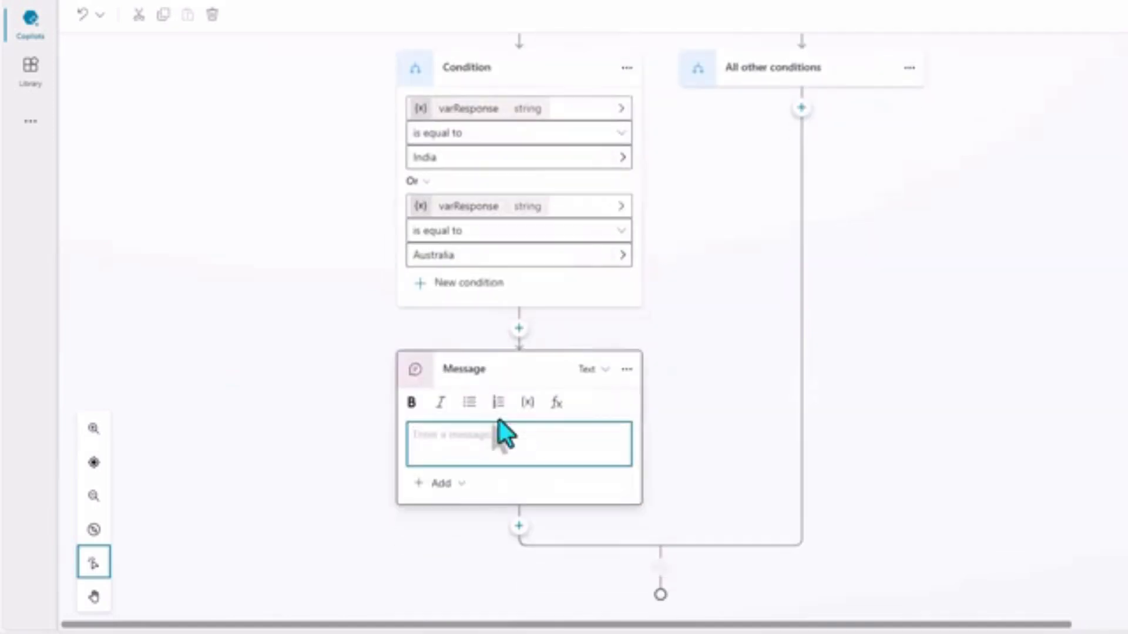
left_click(452, 484)
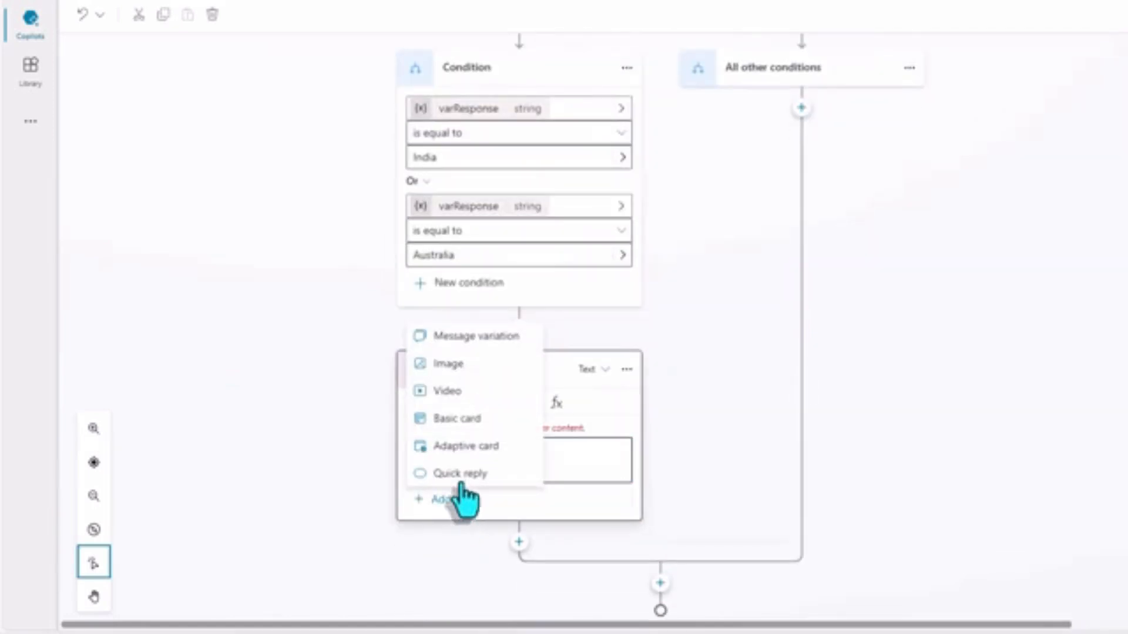
left_click(463, 429)
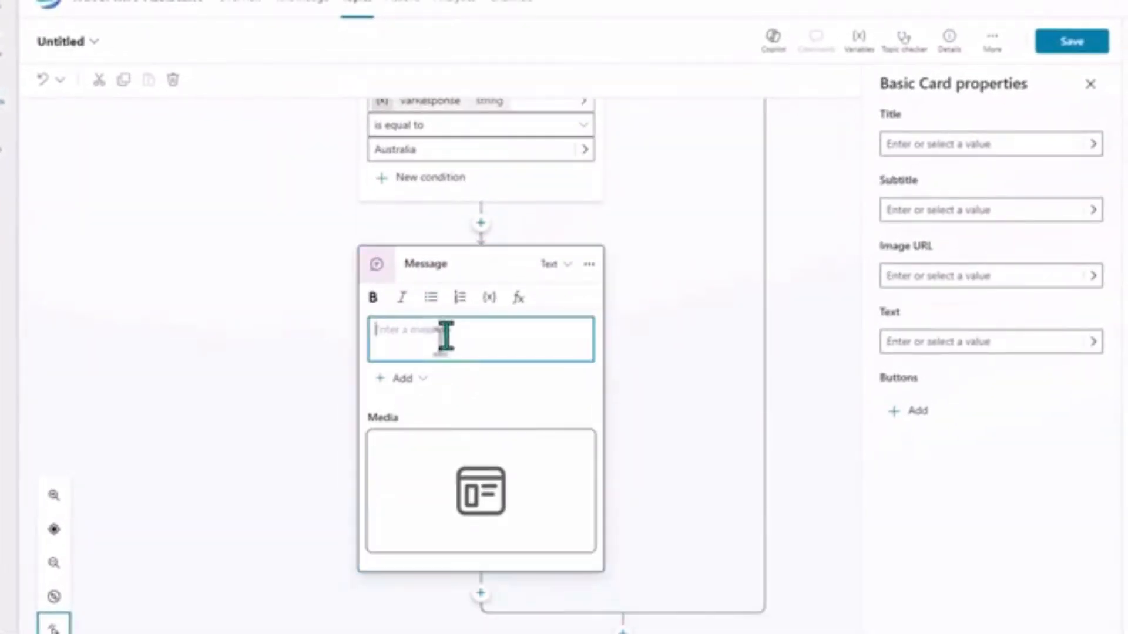
left_click(445, 336)
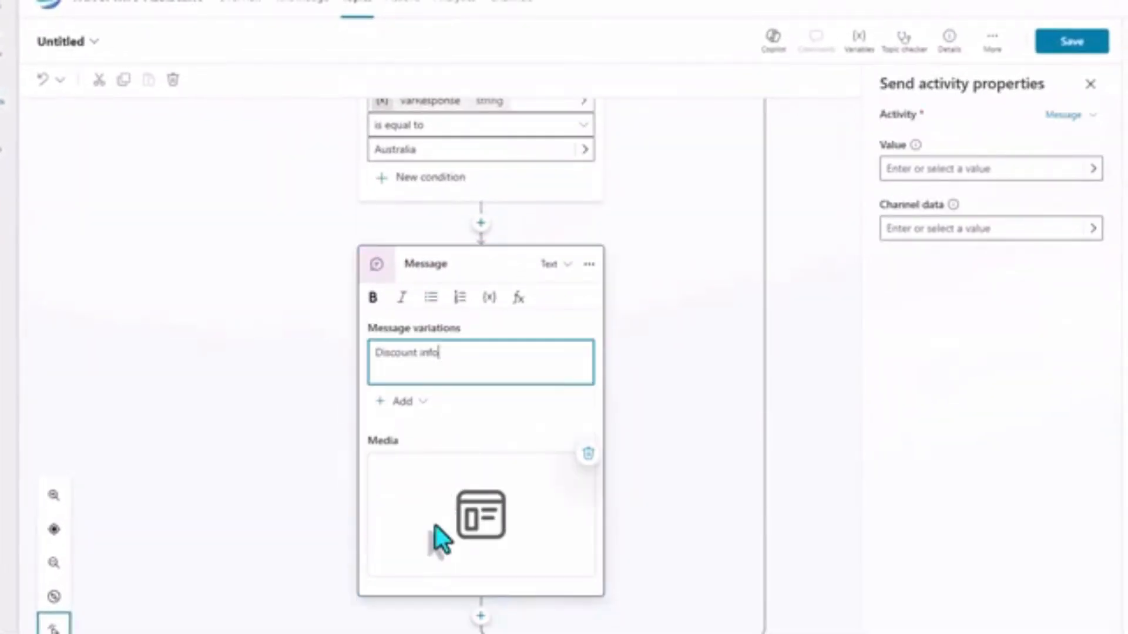
Set the basic card's title to varResponse and its subtitle to "Discount Codes Available", and paste the flaticon image URL.
left_click(433, 533)
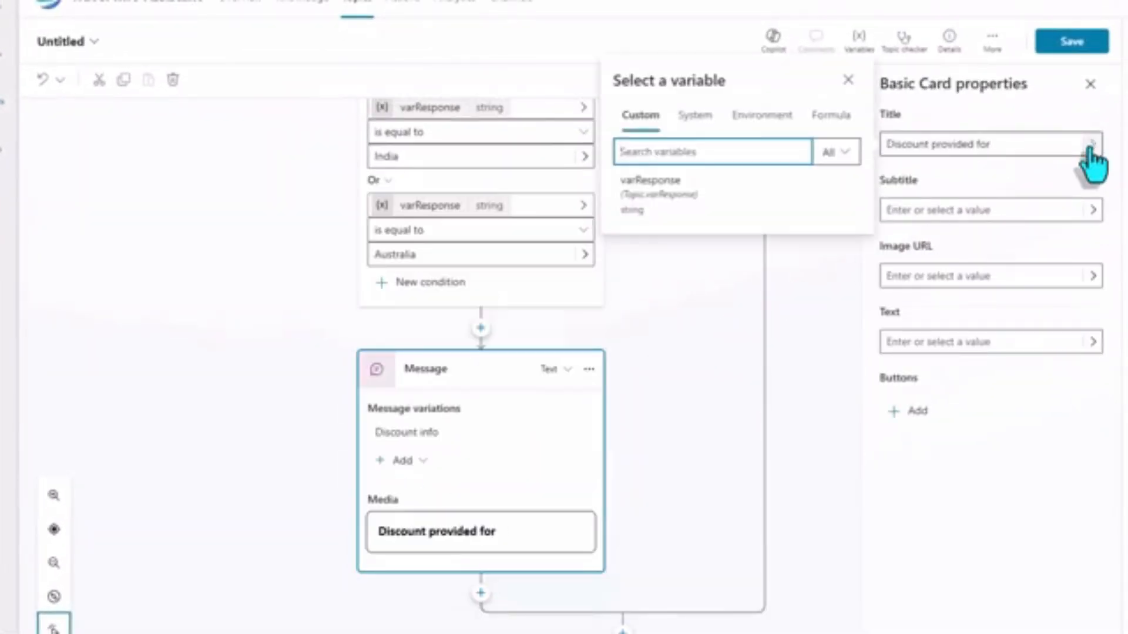
left_click(650, 182)
left_click(964, 277)
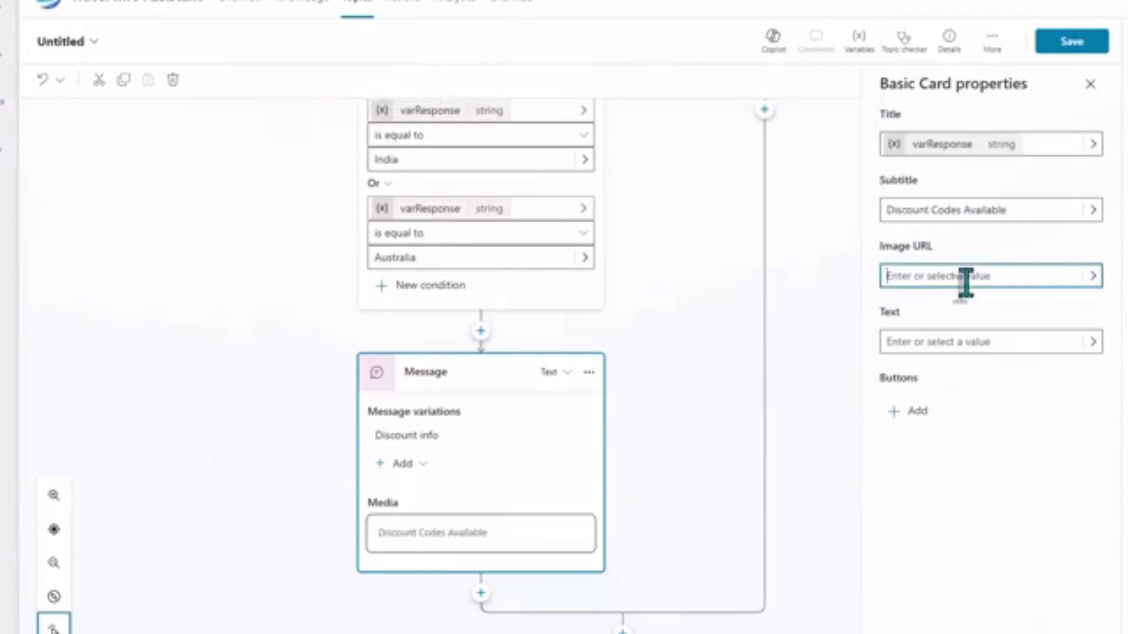
key("ctrl+v")
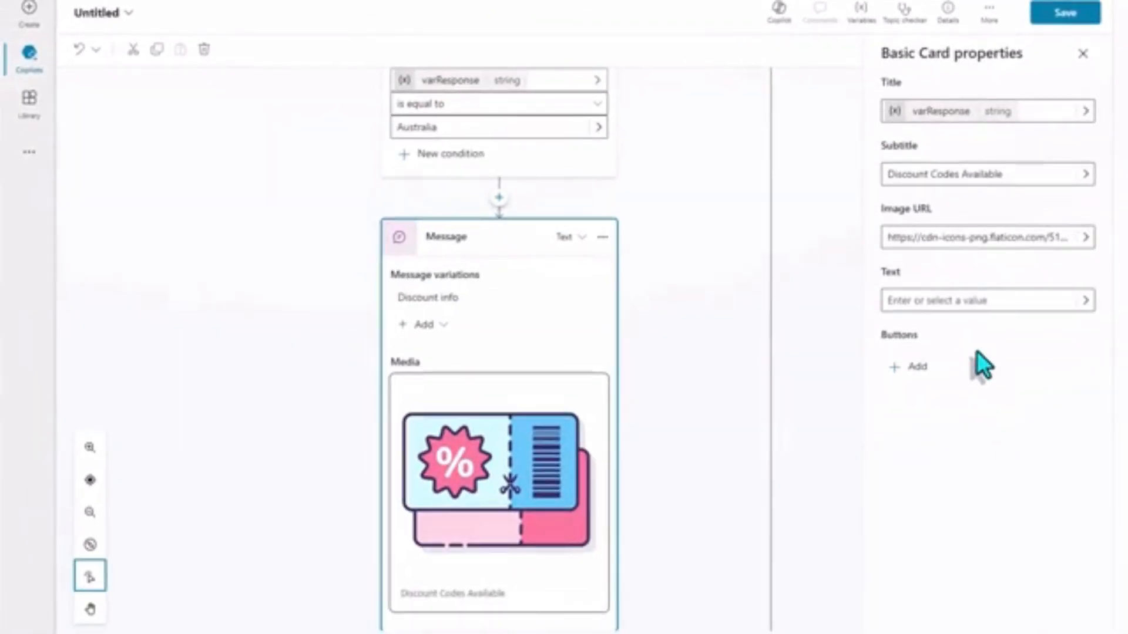
Add an Open URL button titled "Get Codes" to the card, linking to the SharePoint page address.
left_click(914, 367)
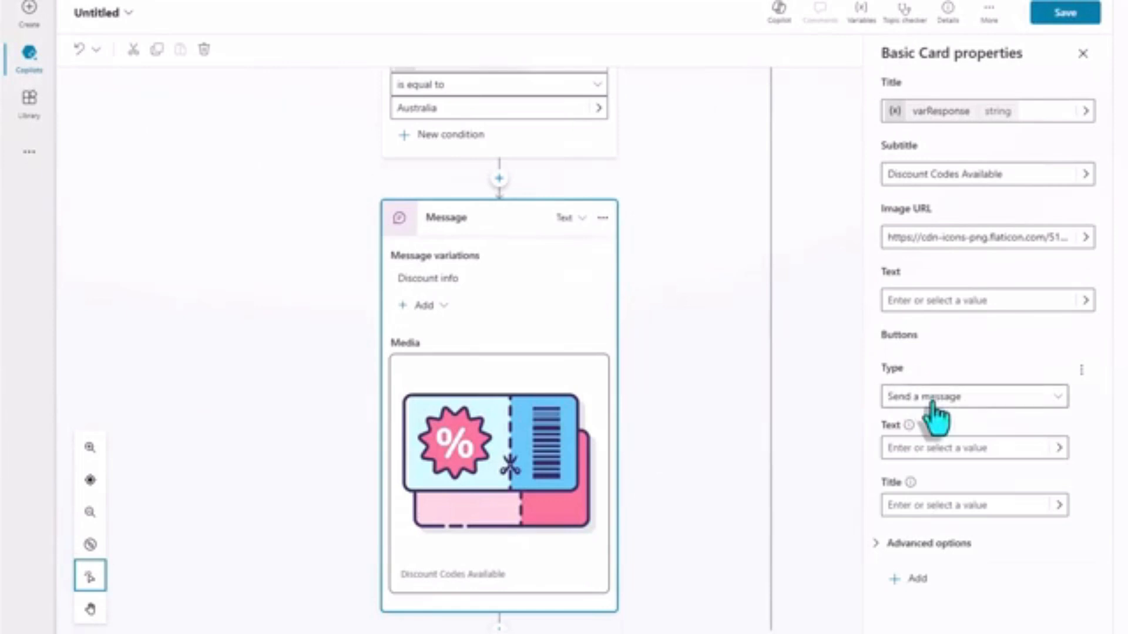
left_click(1002, 397)
left_click(918, 447)
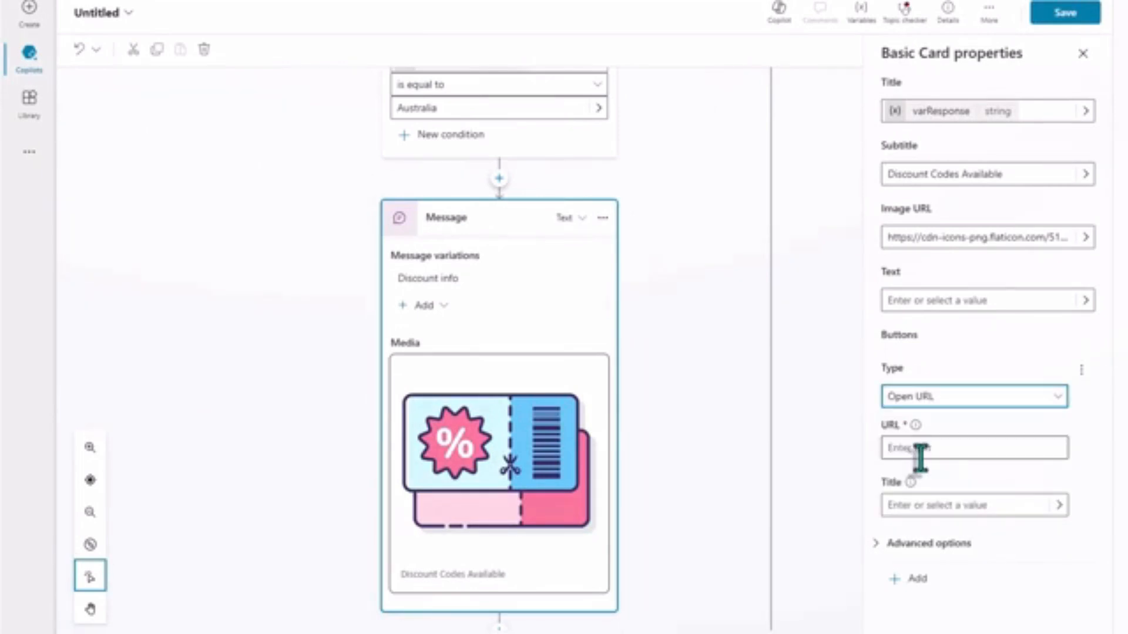
key("ctrl+v")
left_click(906, 505)
type("Get Codes")
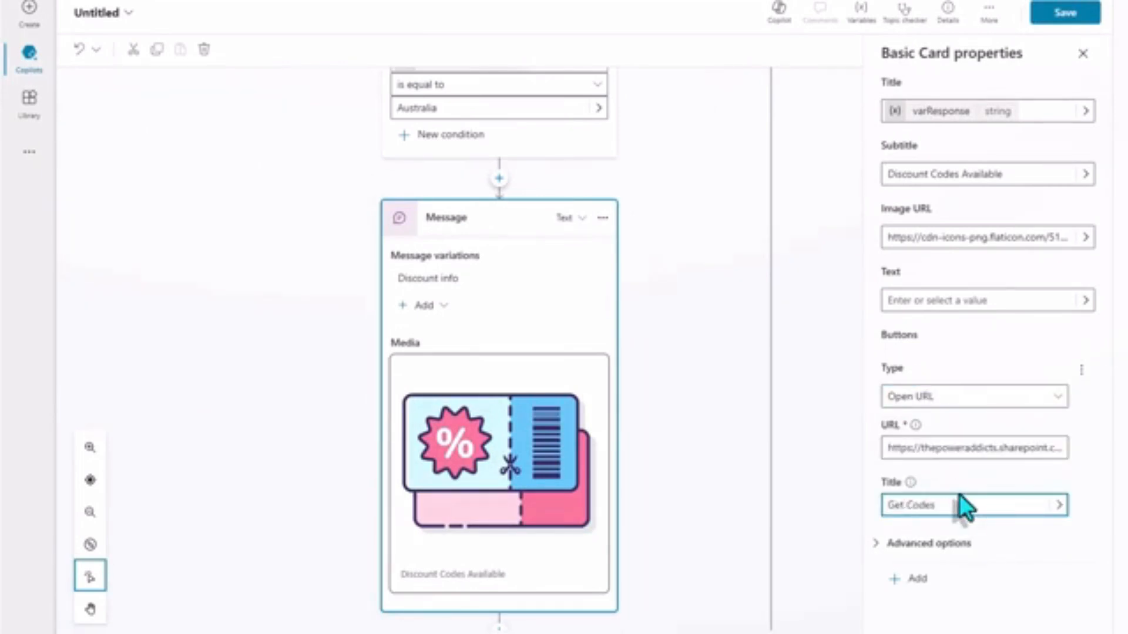
scroll(705, 406, "down", 2)
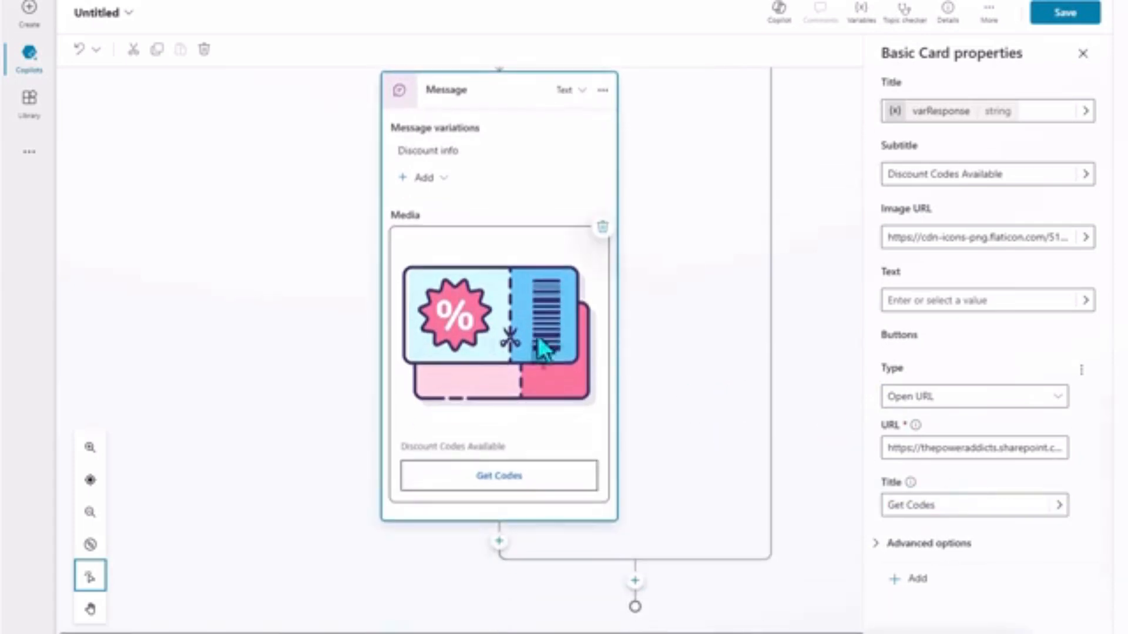
Add the message "No discount codes are currently available!" under all other conditions, and save the topic as "Discount Codes".
scroll(763, 270, "up", 6)
left_click(769, 246)
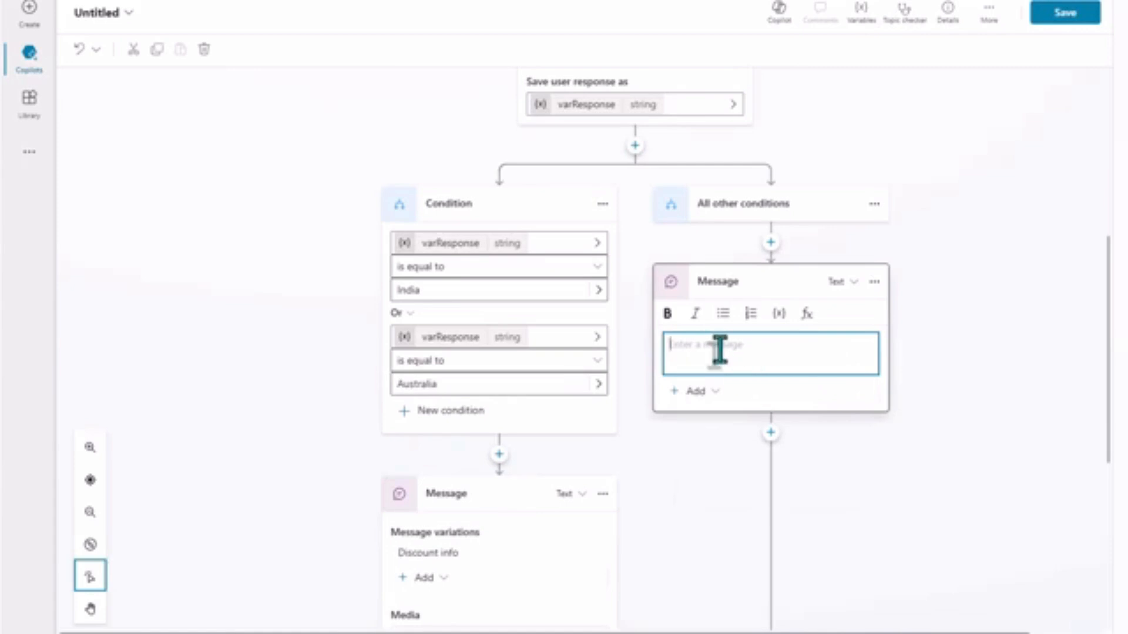
type("No discount codes are currently available!")
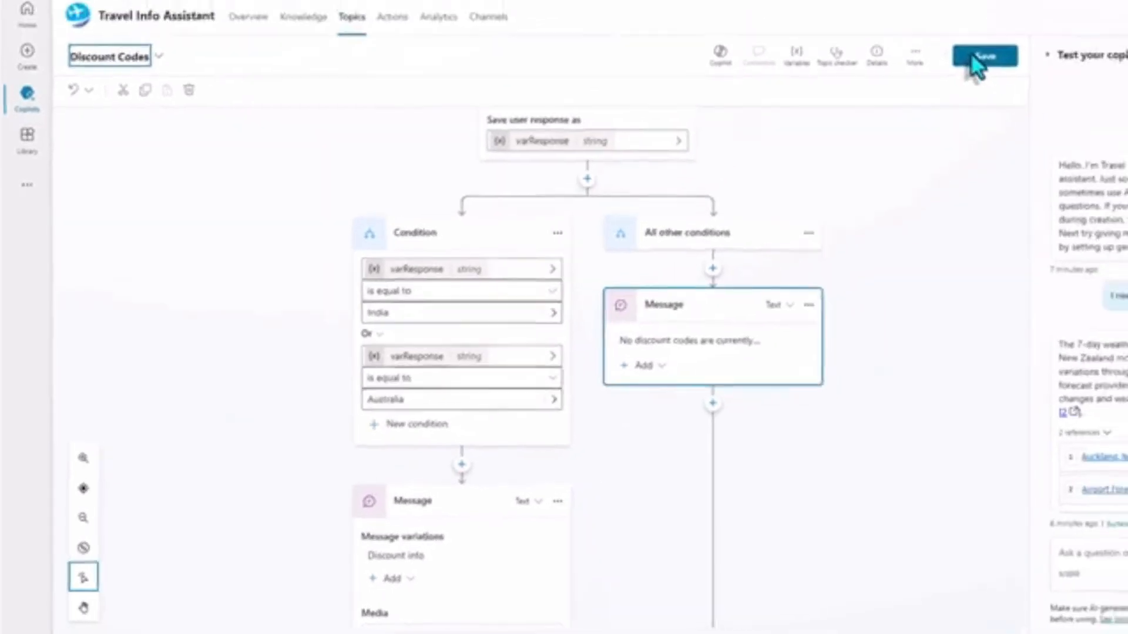
left_click(1053, 10)
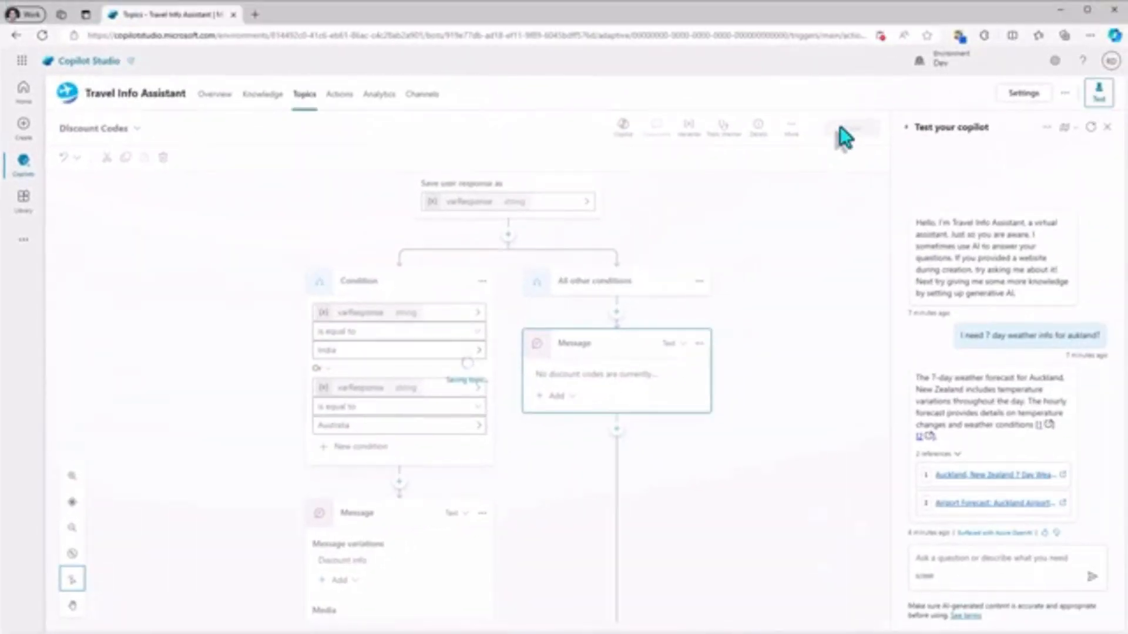
Test the copilot with "check discount codes", answer "Australia", and open the returned card's Get Codes link.
left_click(958, 576)
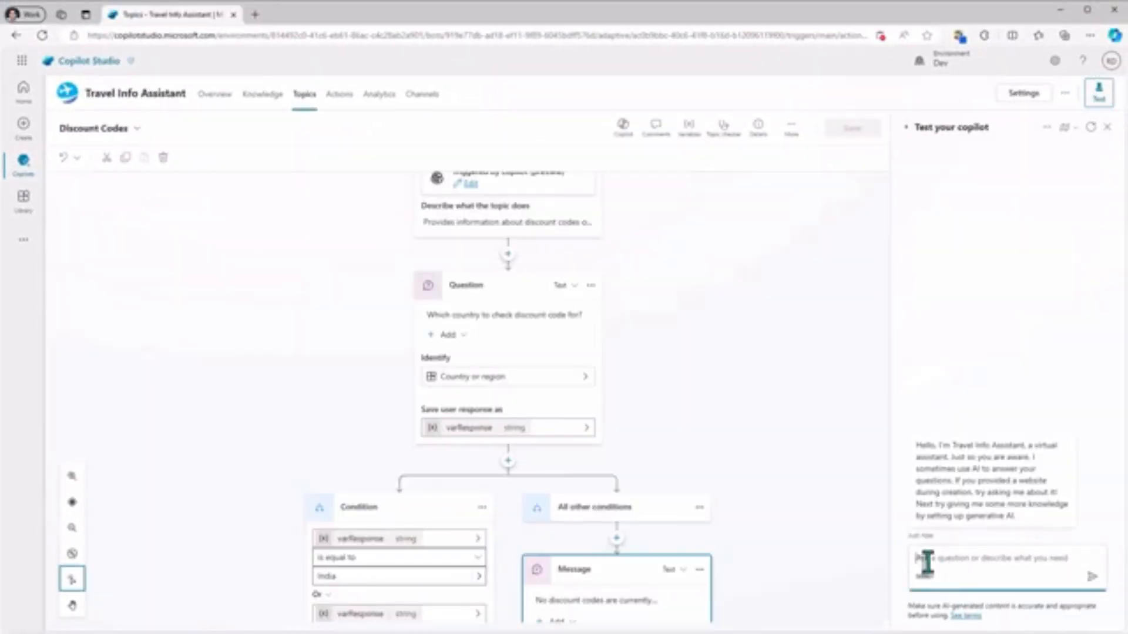
type("check discount codes")
key("Return")
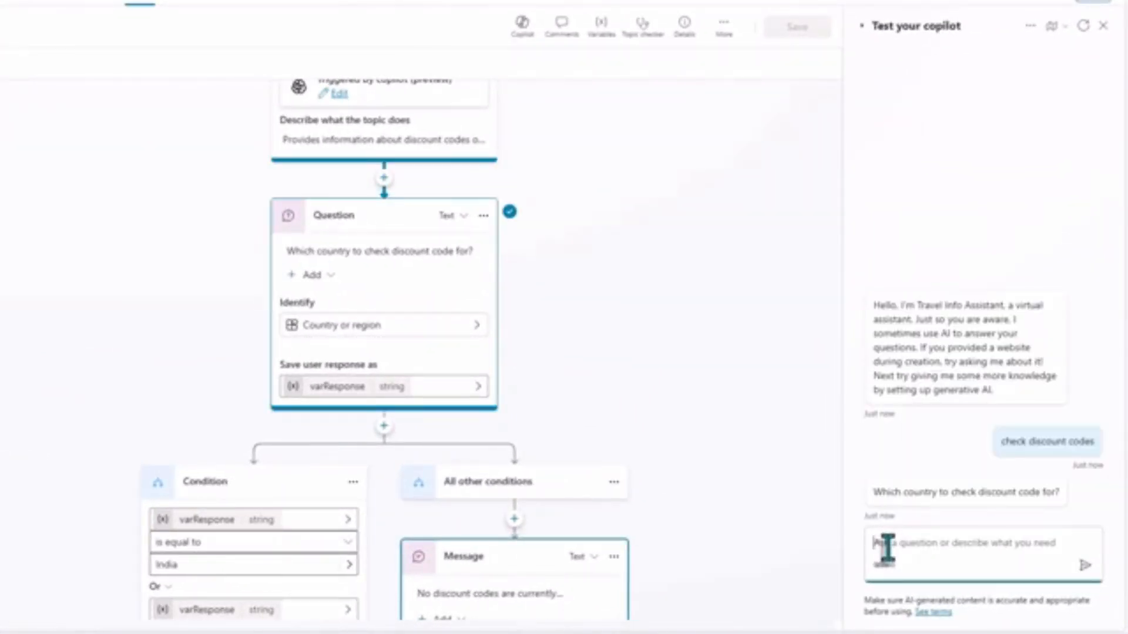
type("Australia")
key("Return")
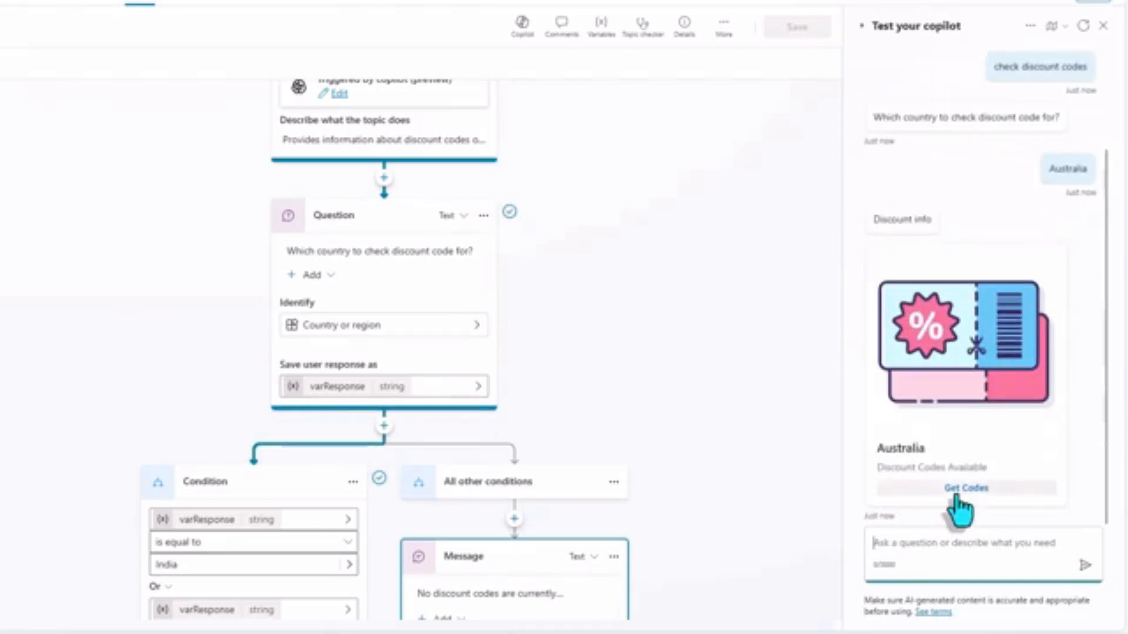
left_click(966, 488)
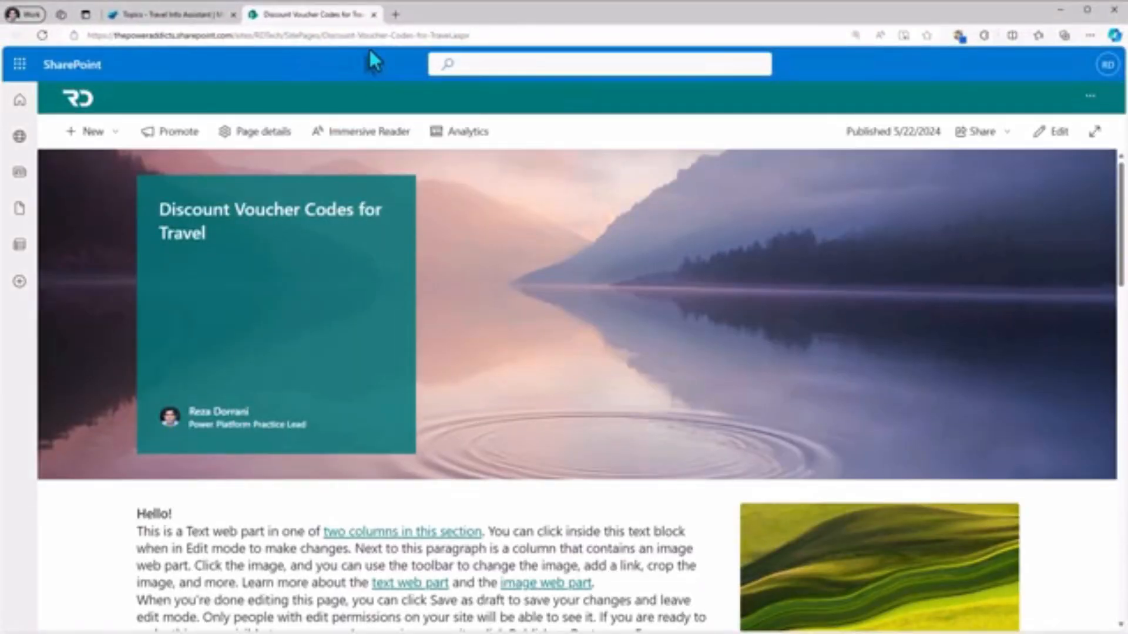
Change the copilot's security authentication to "No authentication" so that all channels can be used, and save the configuration.
left_click(379, 94)
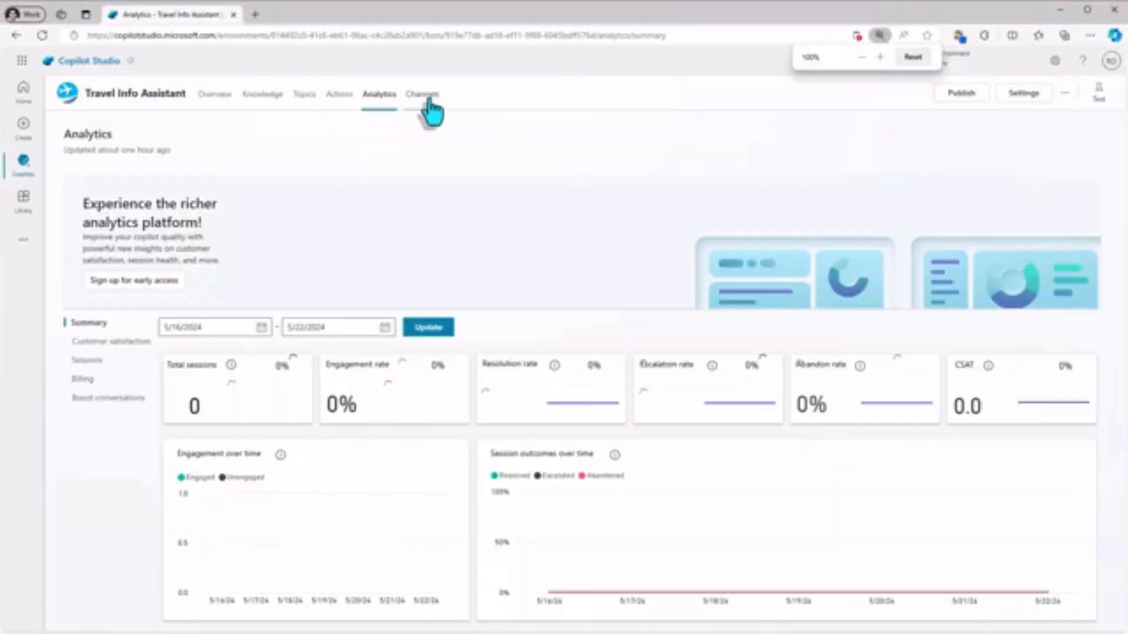
left_click(426, 97)
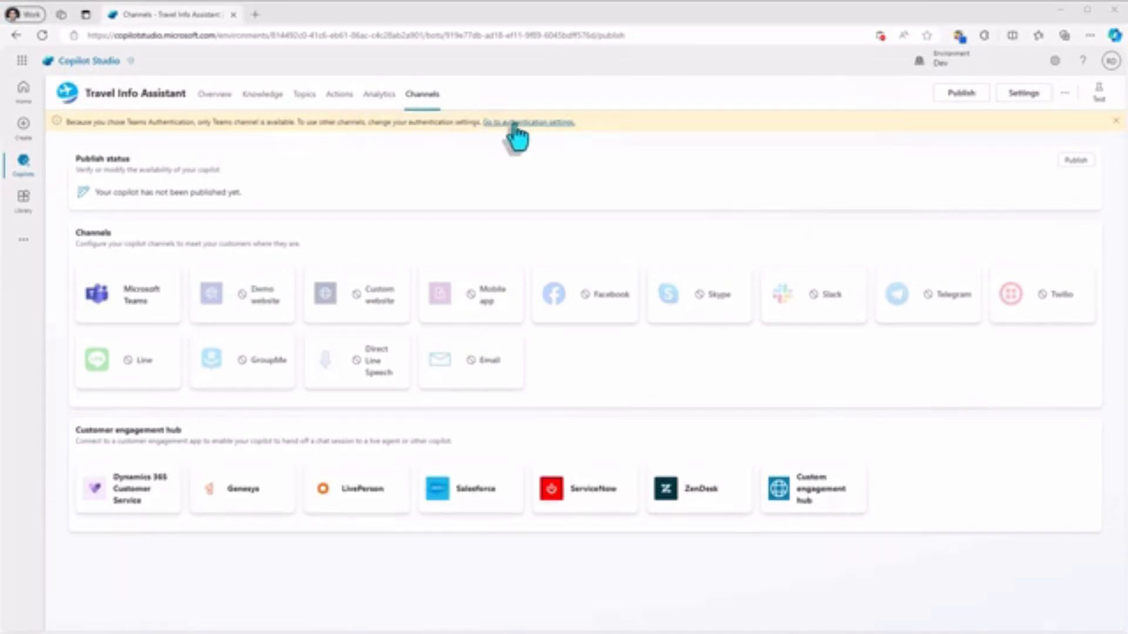
left_click(514, 125)
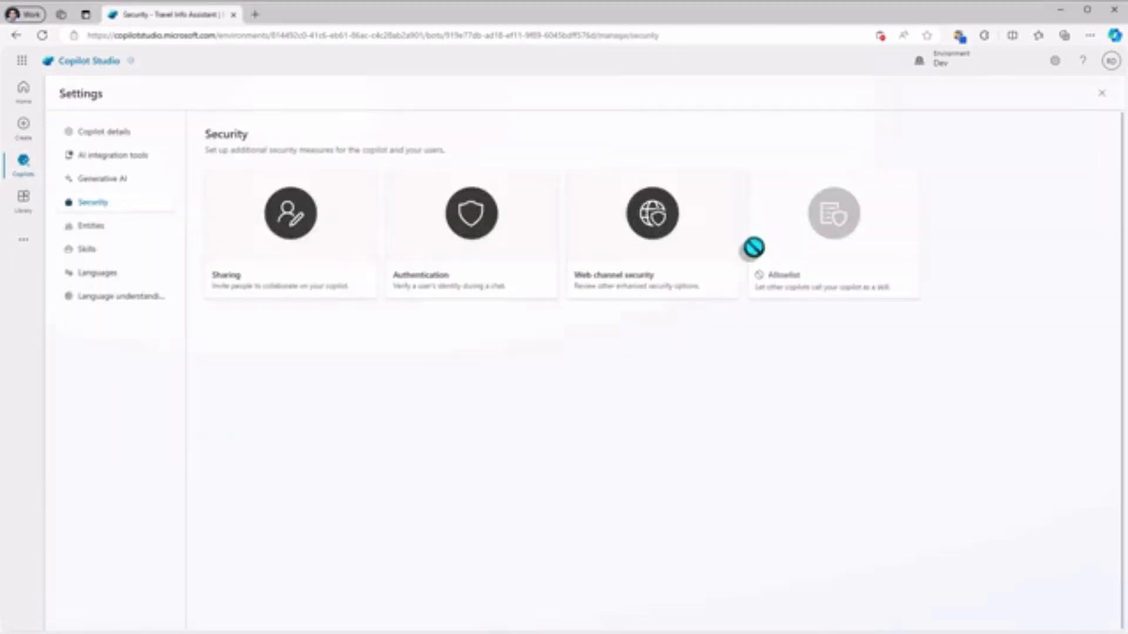
left_click(441, 235)
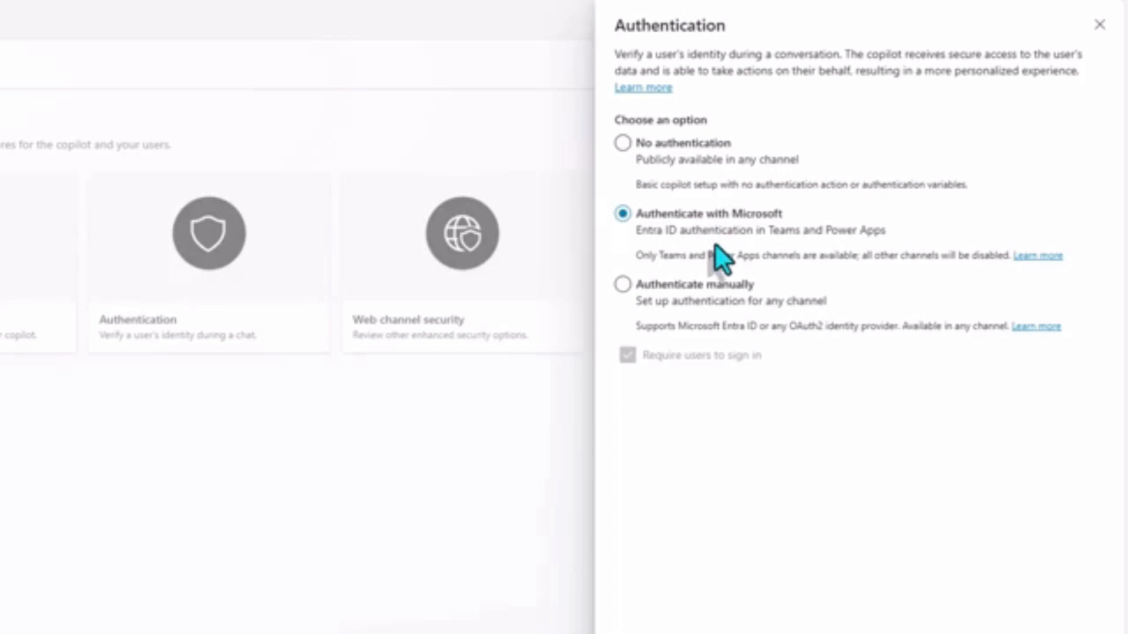
left_click(669, 151)
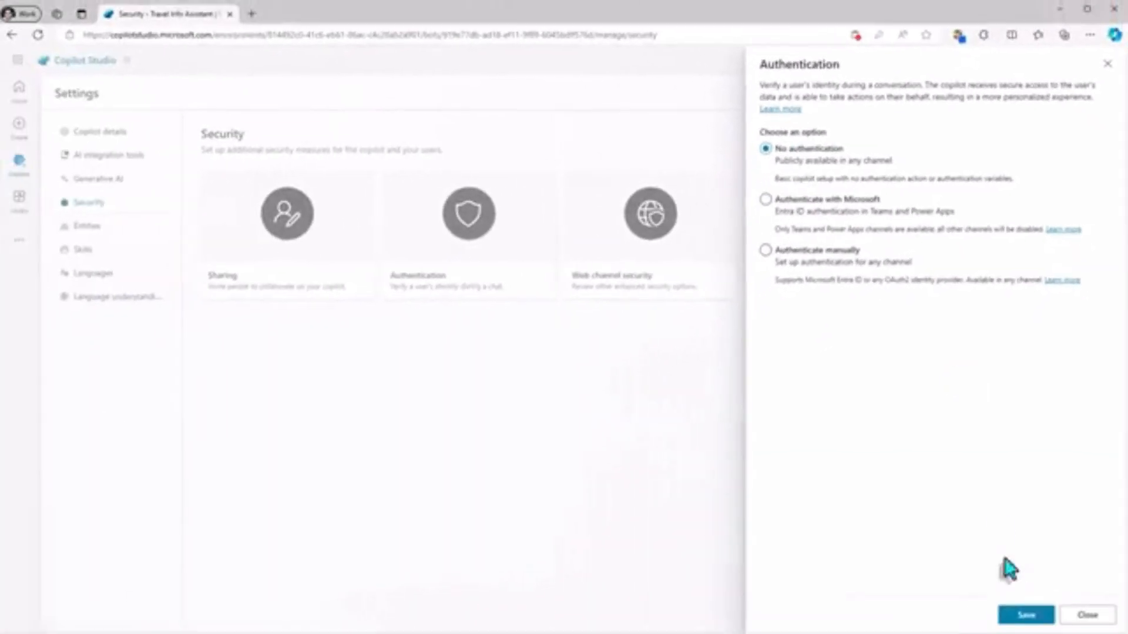
left_click(1025, 612)
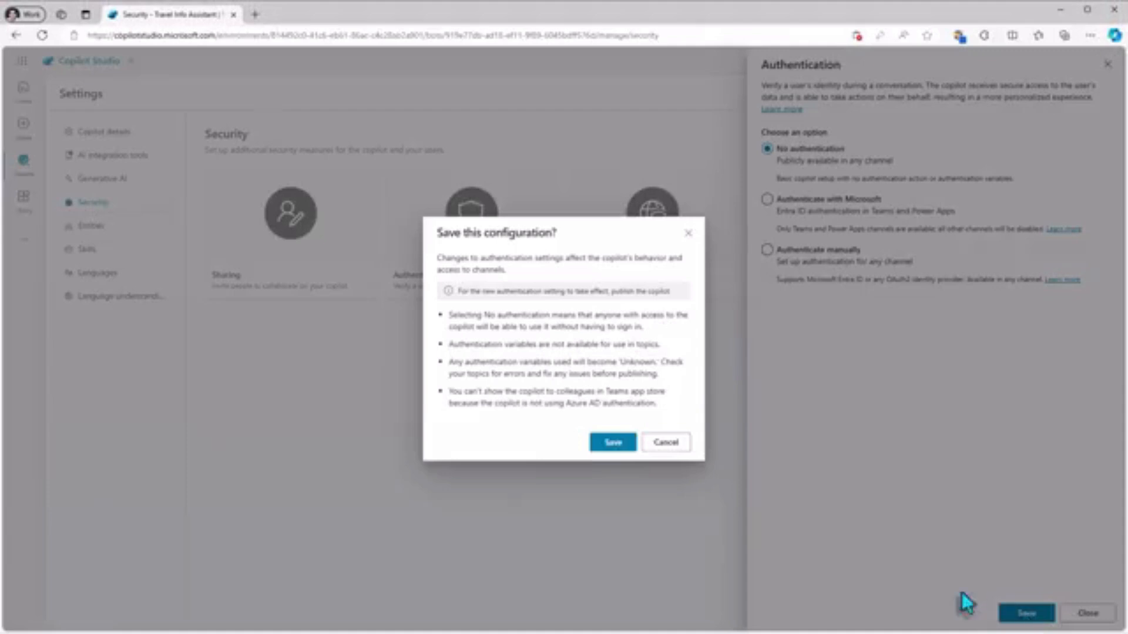
left_click(613, 442)
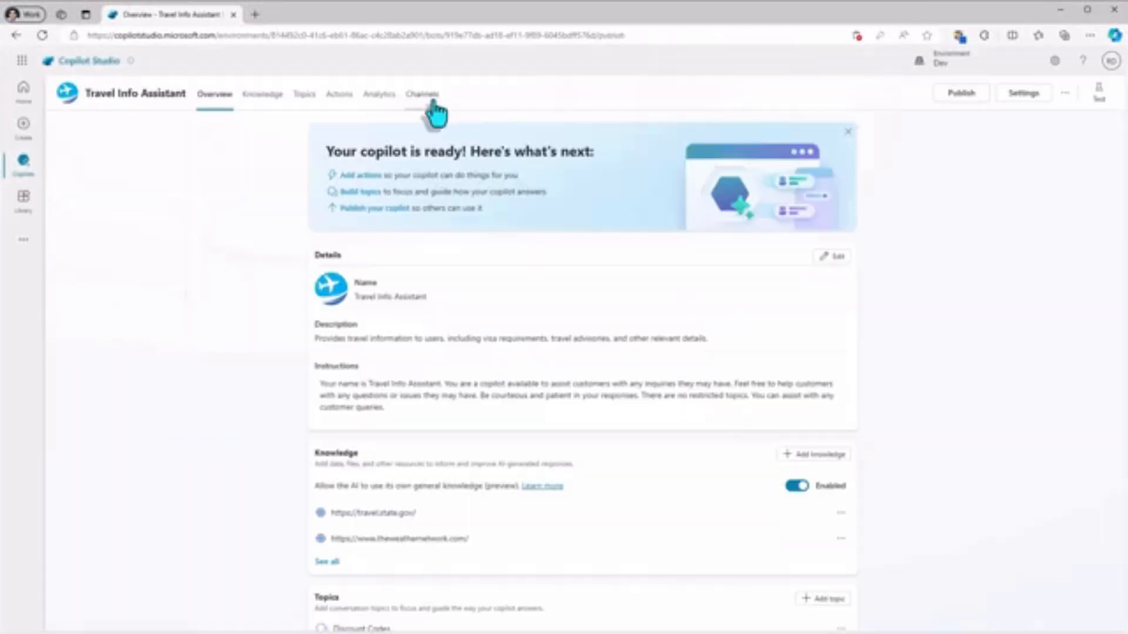
Publish the Travel Info Assistant copilot to its channels.
left_click(433, 107)
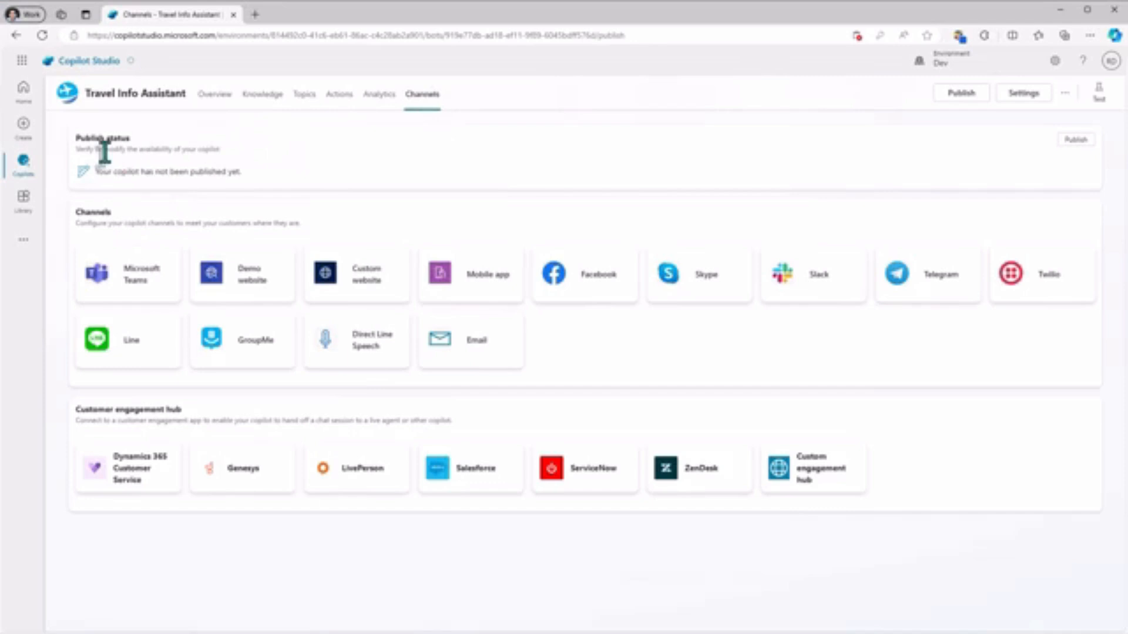
left_click(1075, 140)
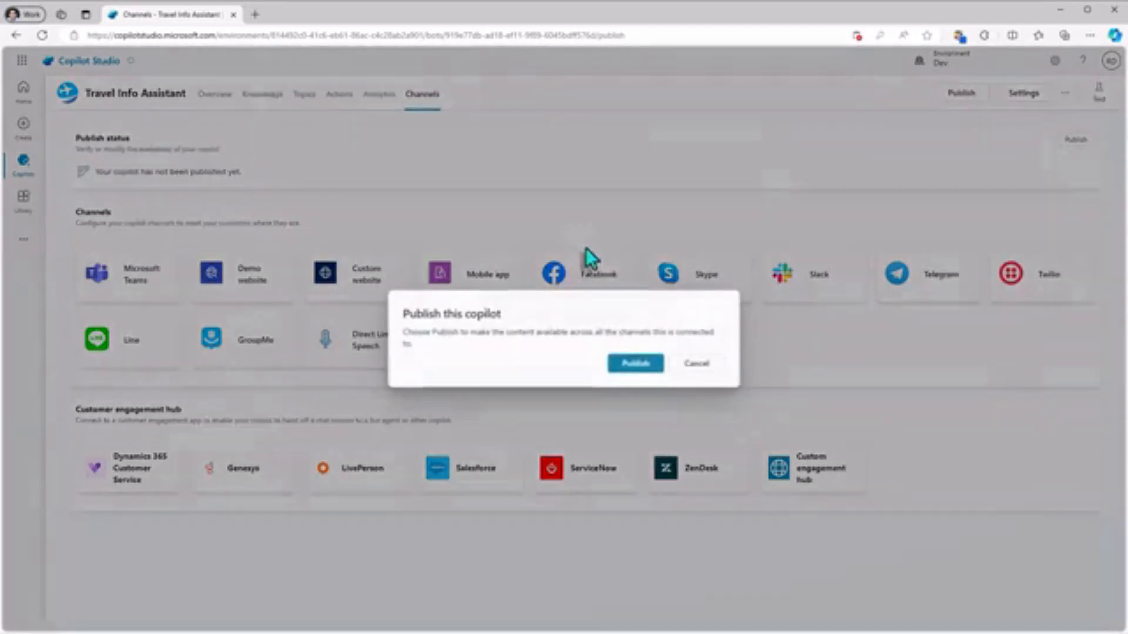
left_click(636, 363)
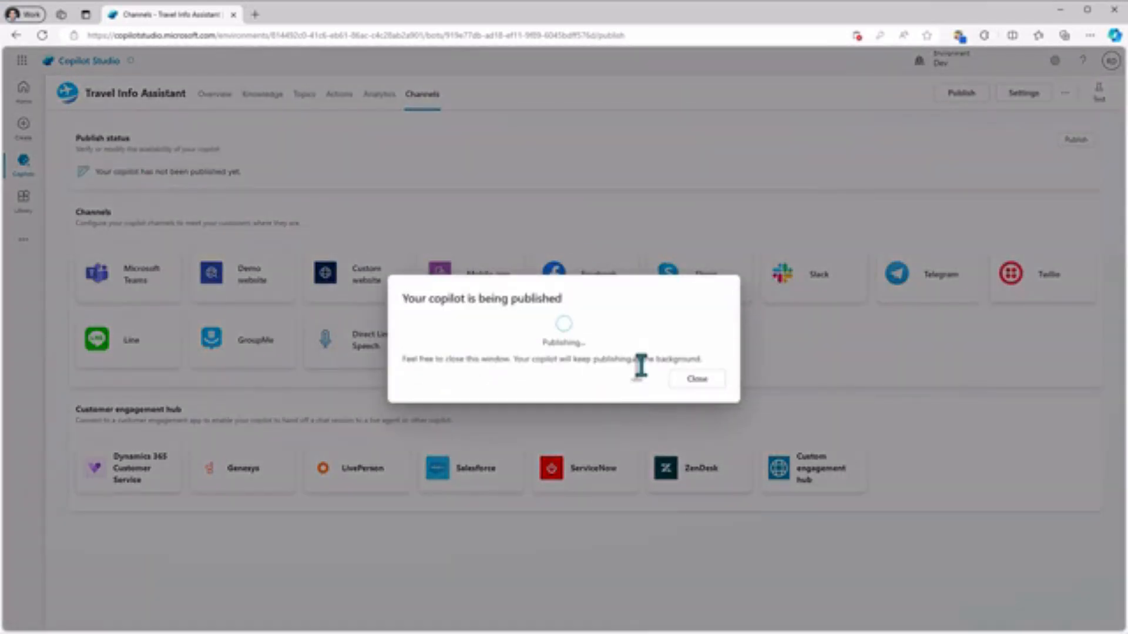
left_click(685, 381)
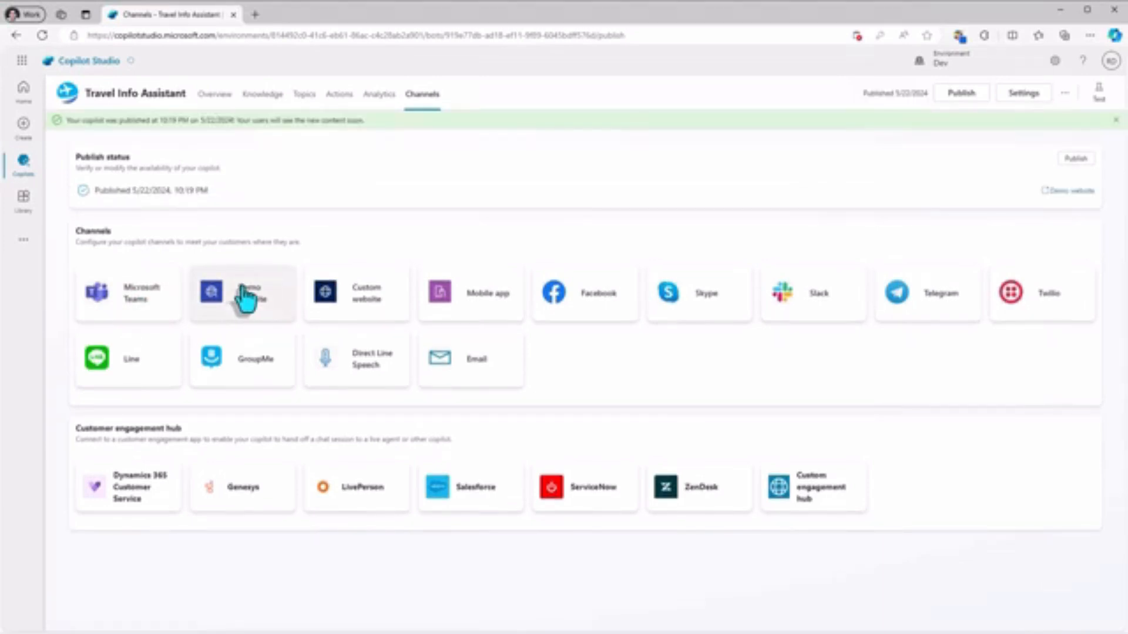
Copy the Demo website channel's share link, open the site, and ask the chatbot for "visa details for south africa travel".
left_click(262, 311)
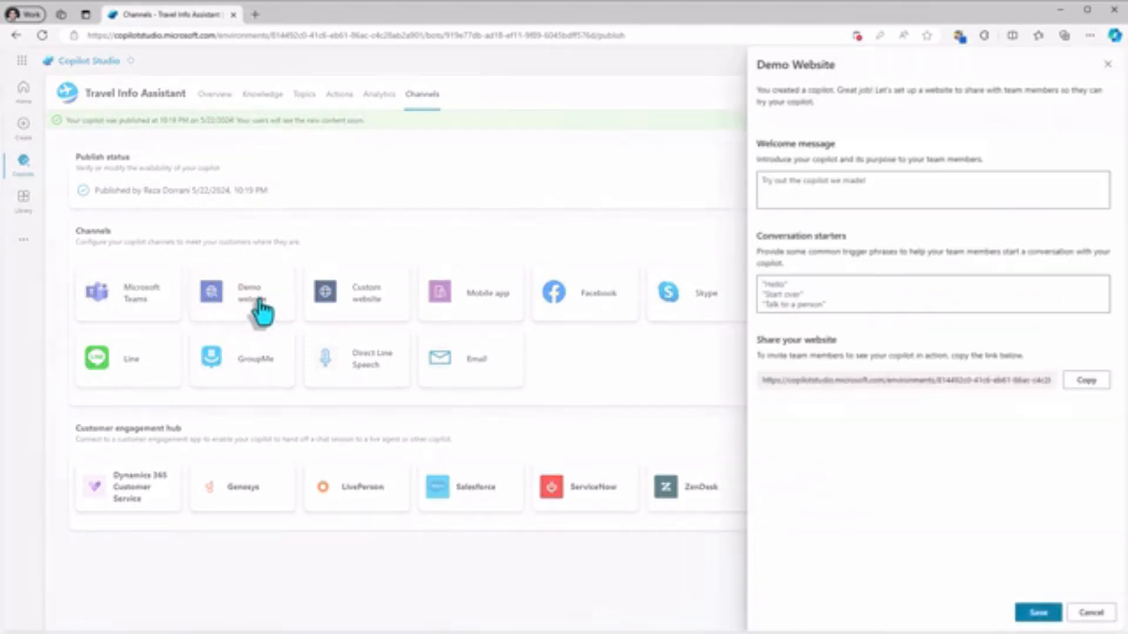
left_click(1100, 383)
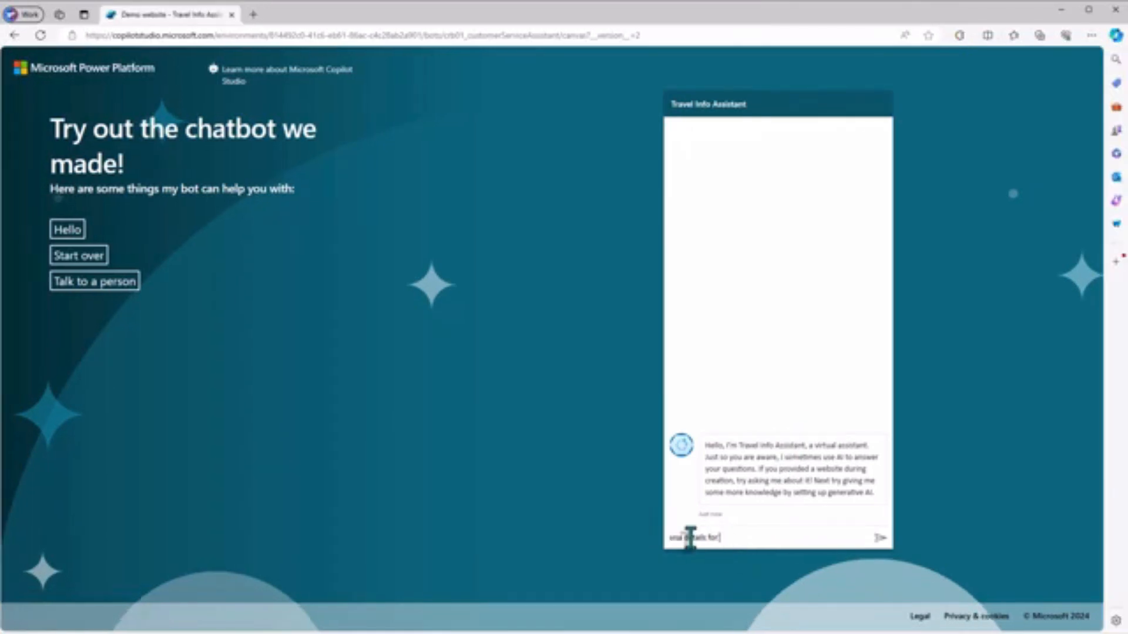
type("south africa travel")
key("Return")
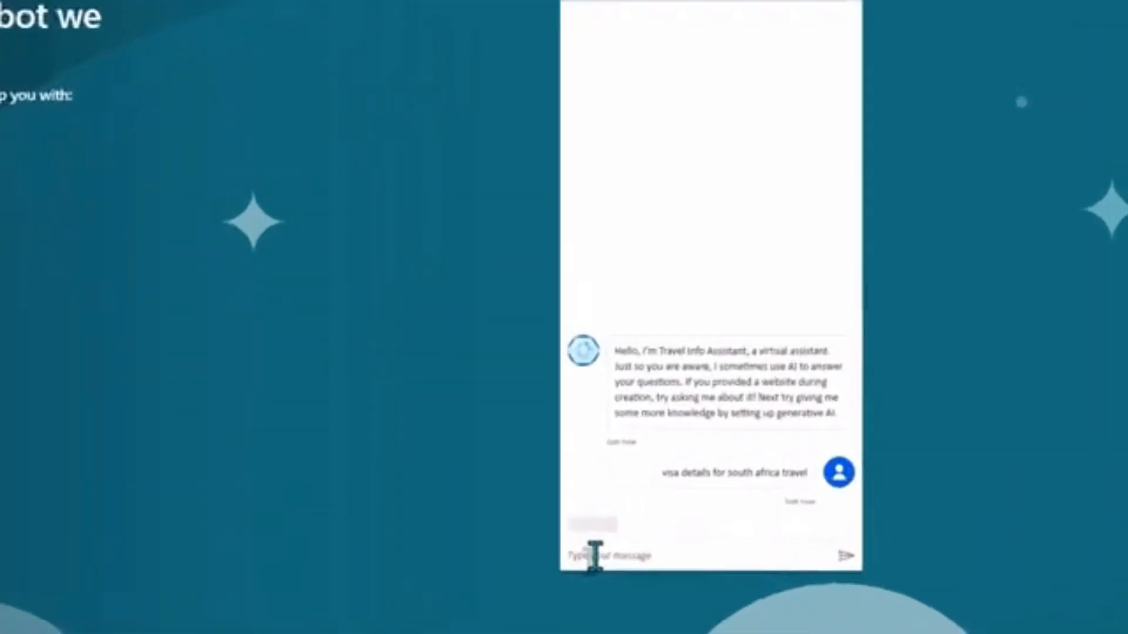